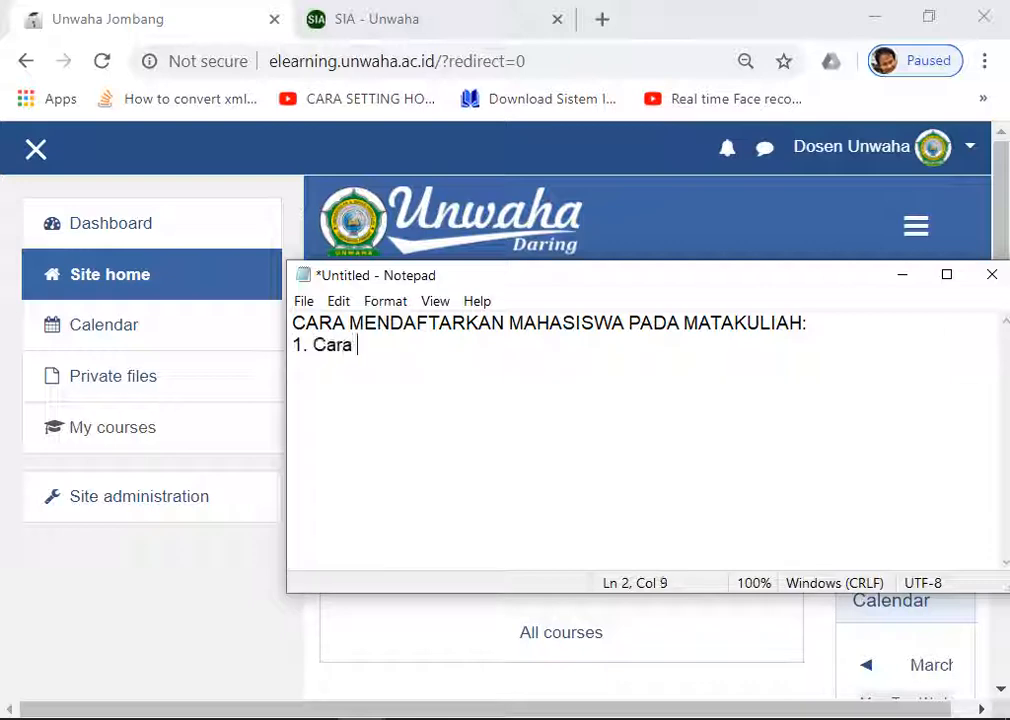
Step: Complete the first note item as '1. Cara Manual' and return to the Moodle site
type("Manual")
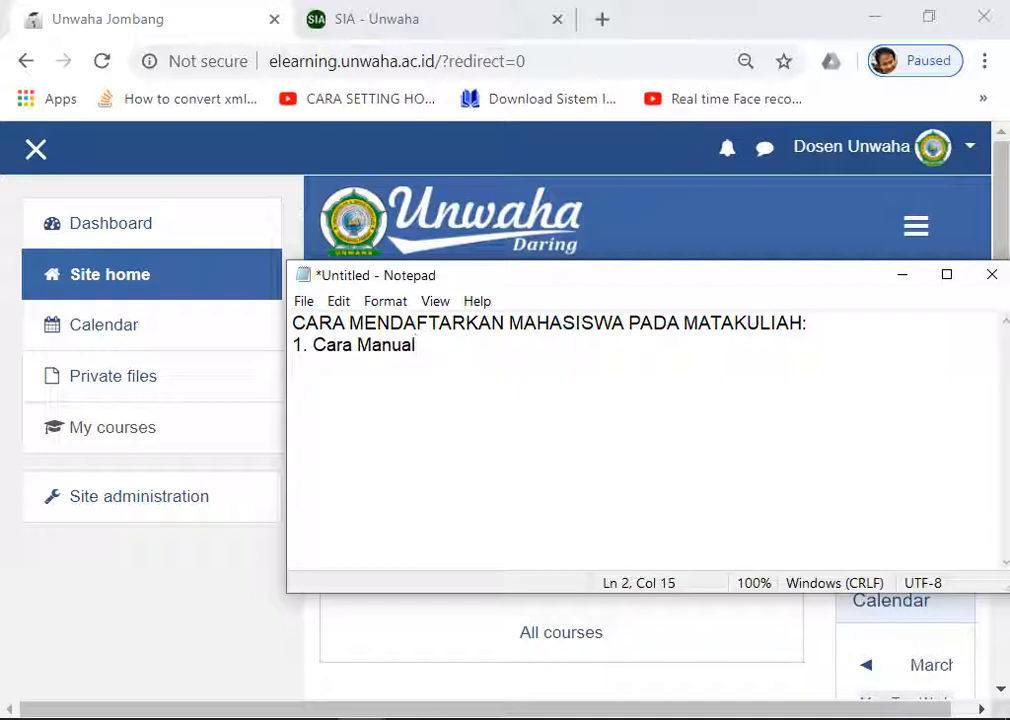
left_click(176, 591)
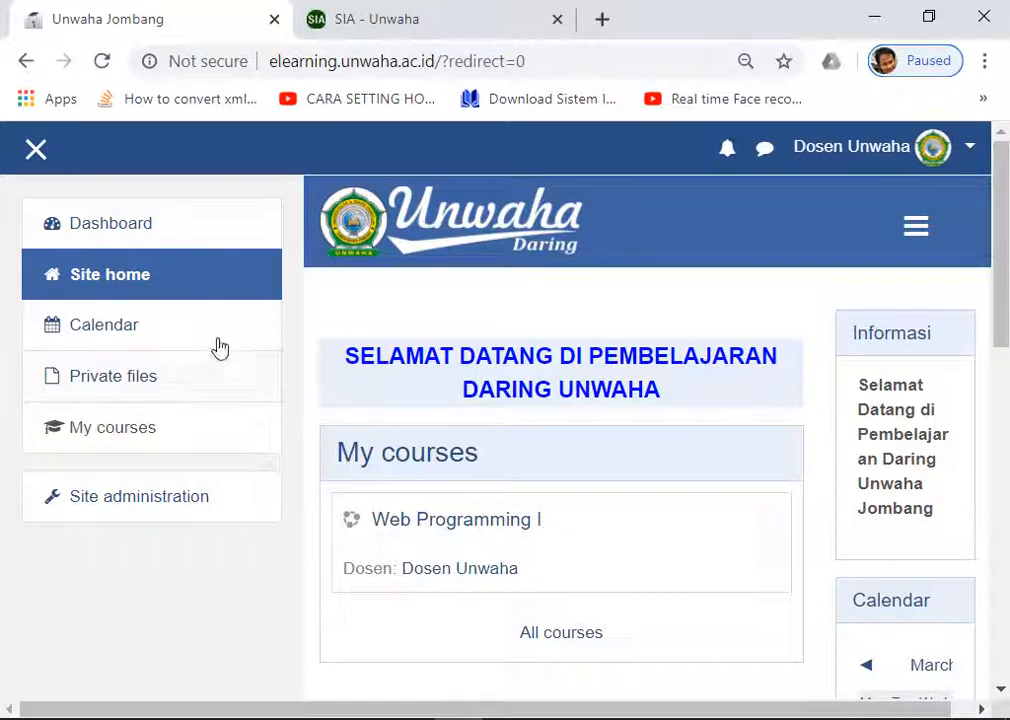
Step: Go from the site home into Web Programming I and its full Course administration page
left_click(149, 276)
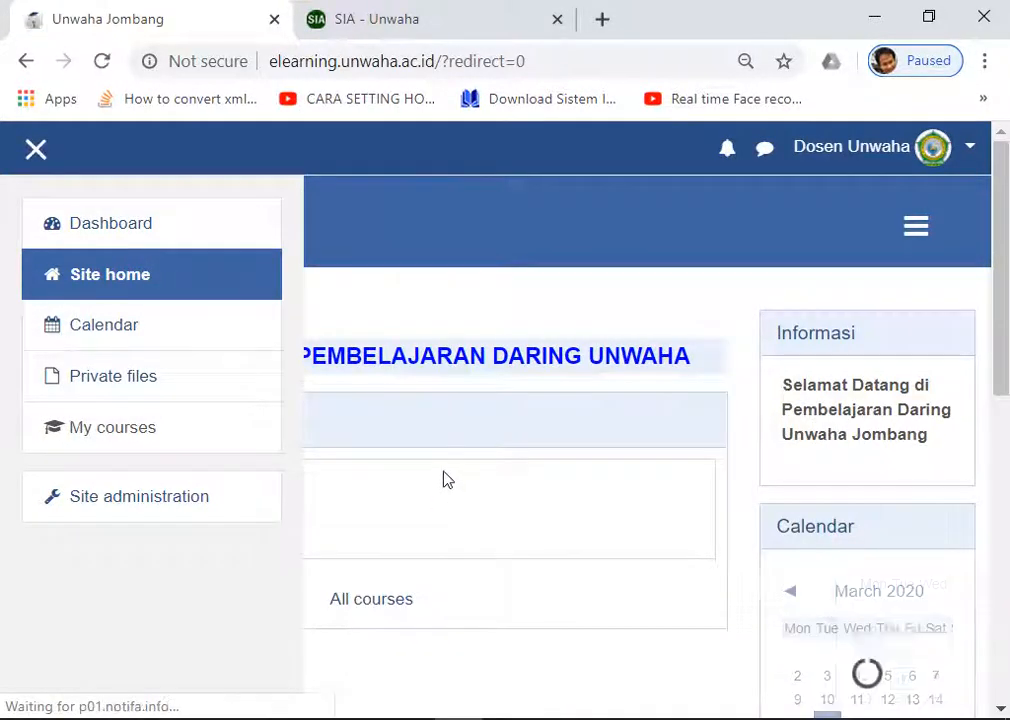
scroll(446, 478, "down", 1)
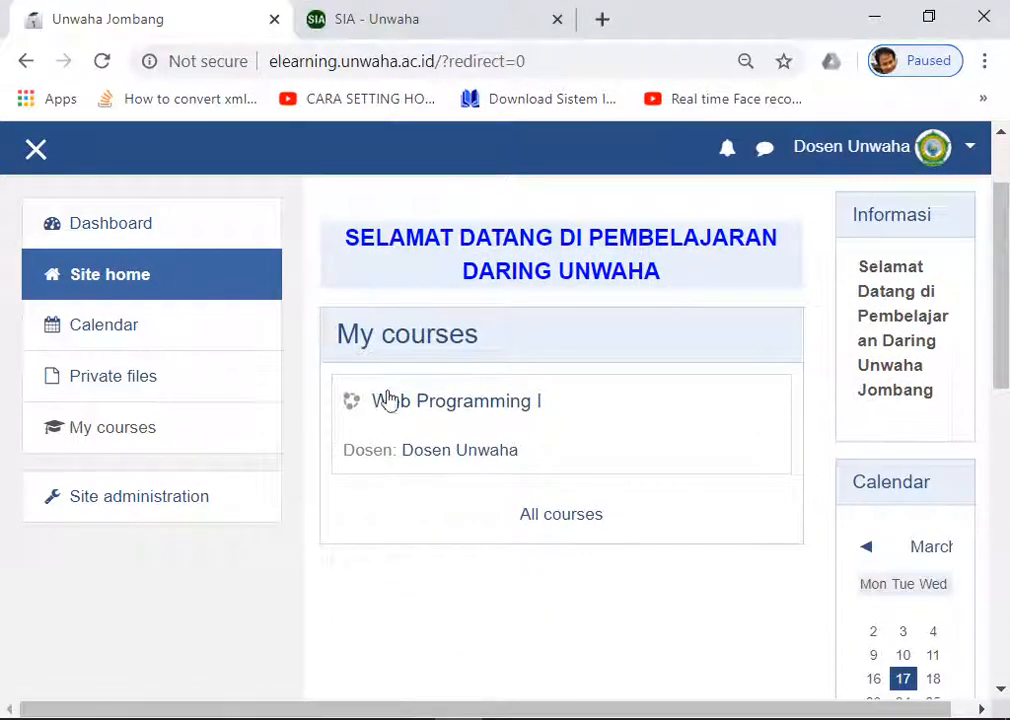
left_click(452, 405)
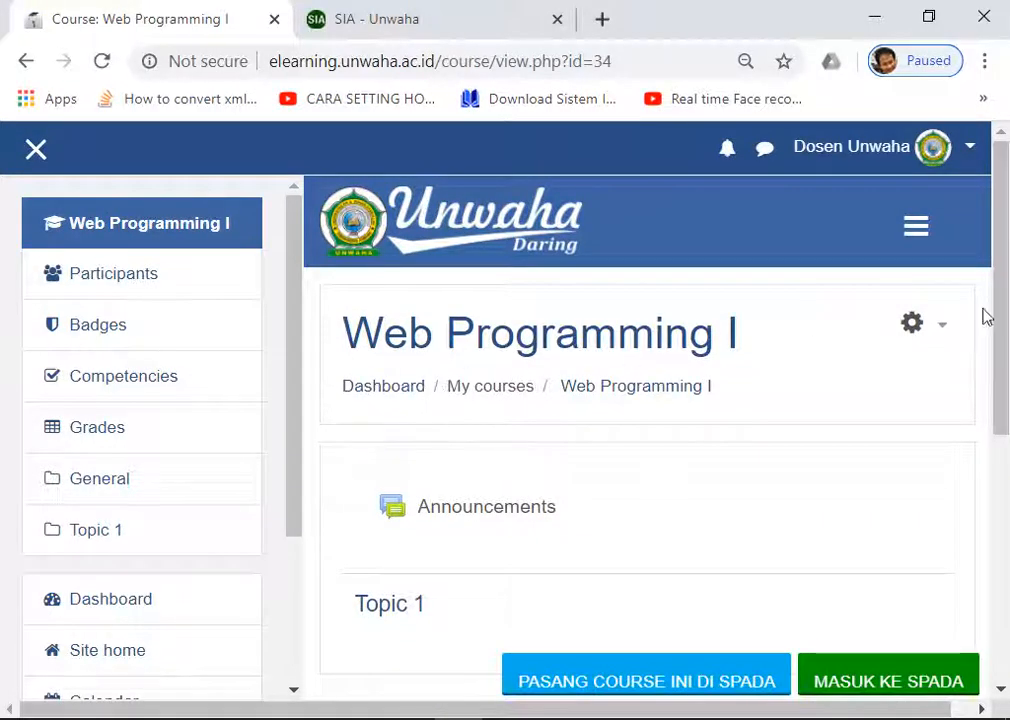
left_click(930, 325)
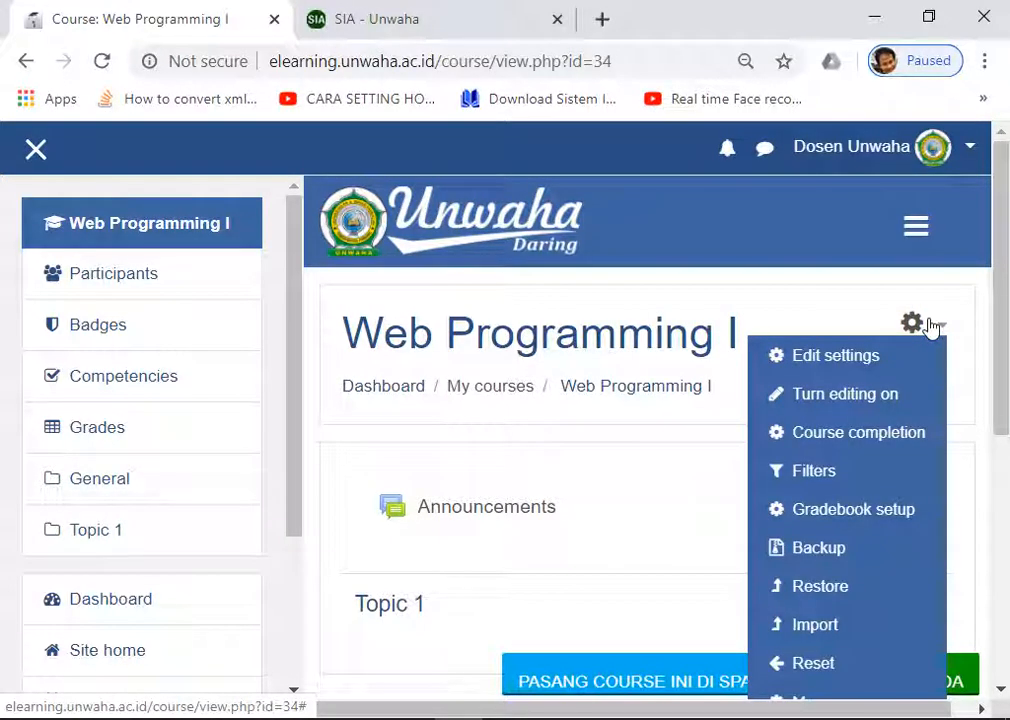
scroll(917, 345, "down", 1)
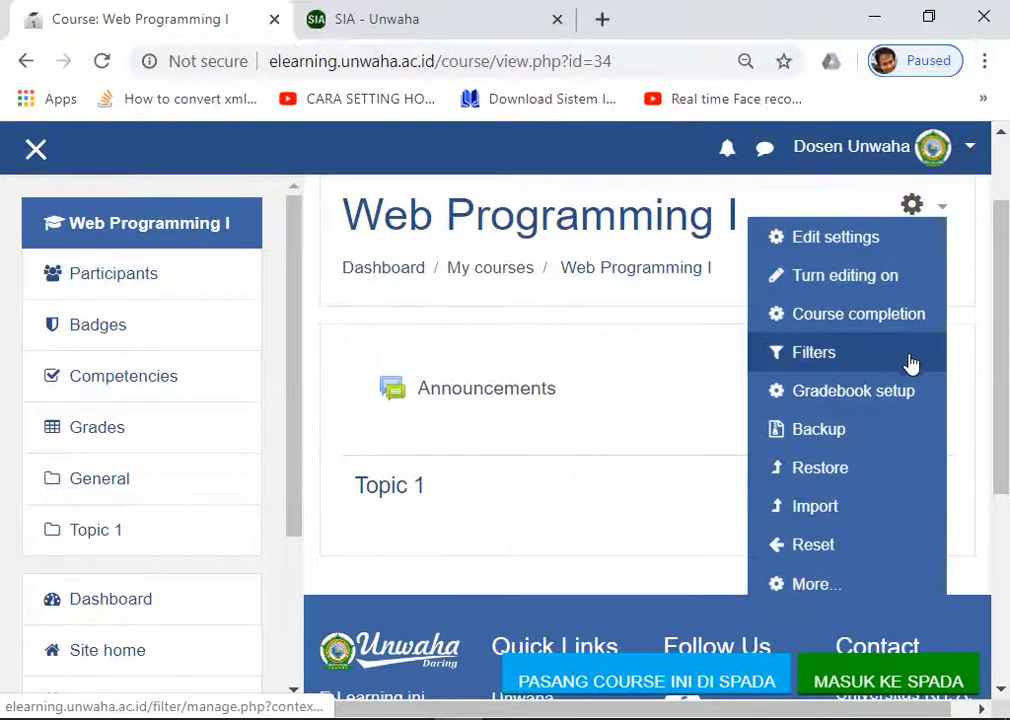
left_click(812, 585)
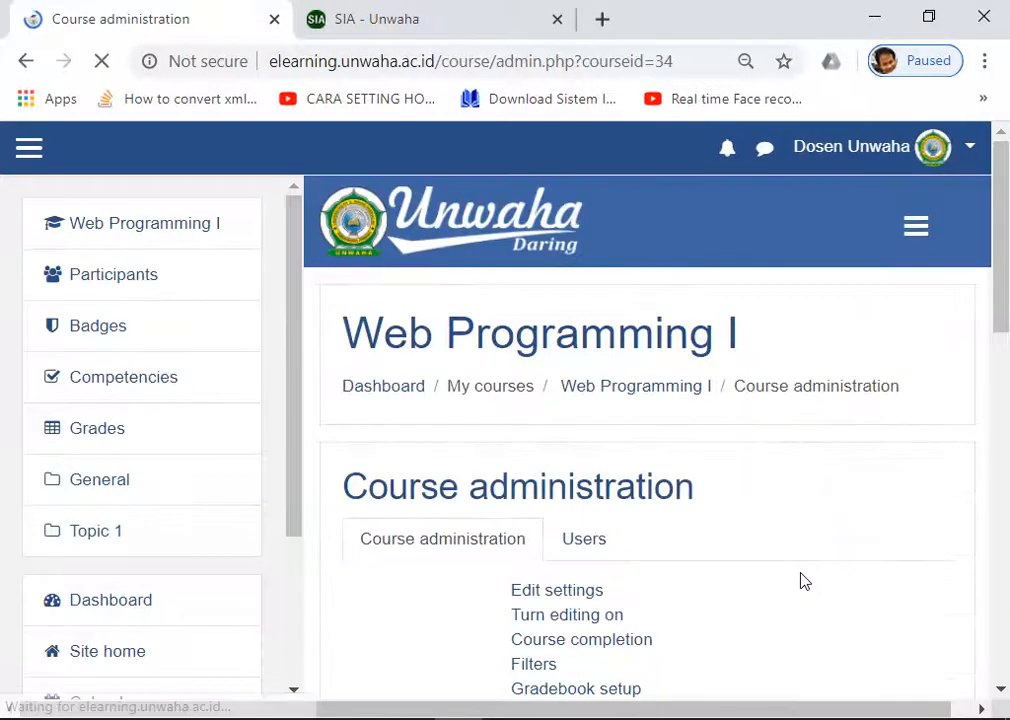
Step: Open the Web Programming I enrolled users list, showing one participant, and launch Enrol users
scroll(750, 490, "down", 2)
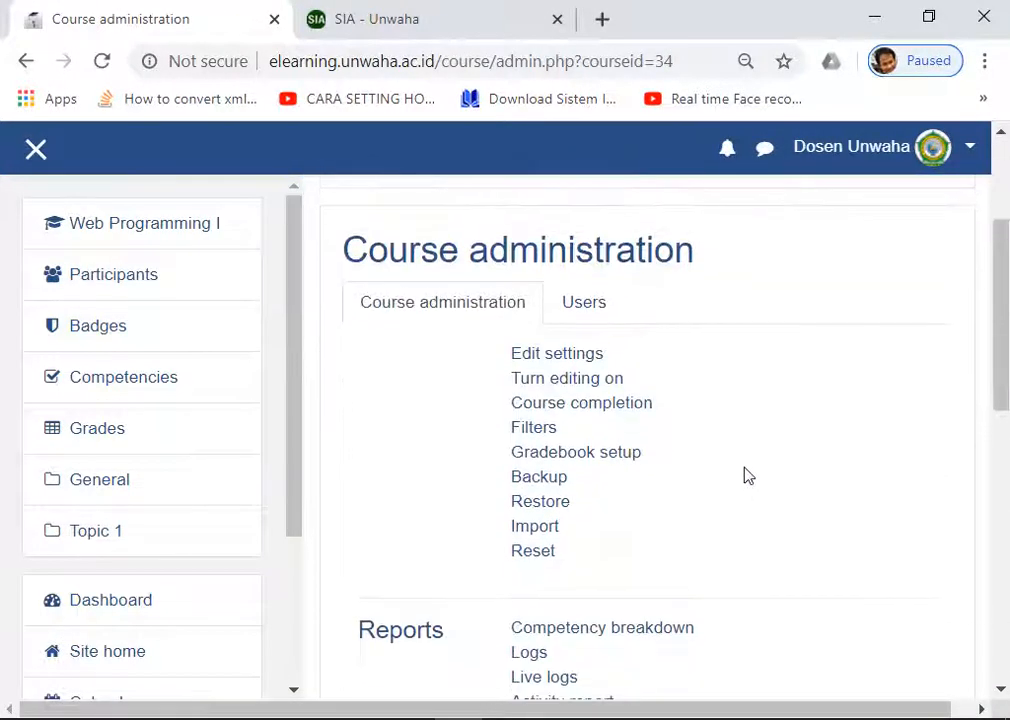
left_click(588, 310)
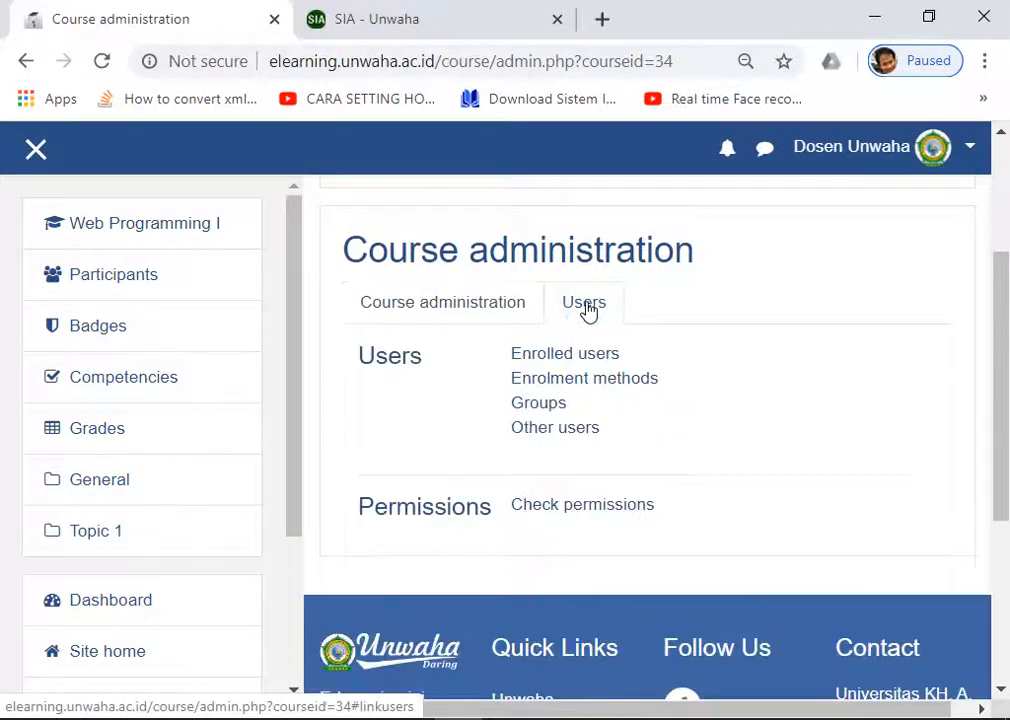
left_click(568, 356)
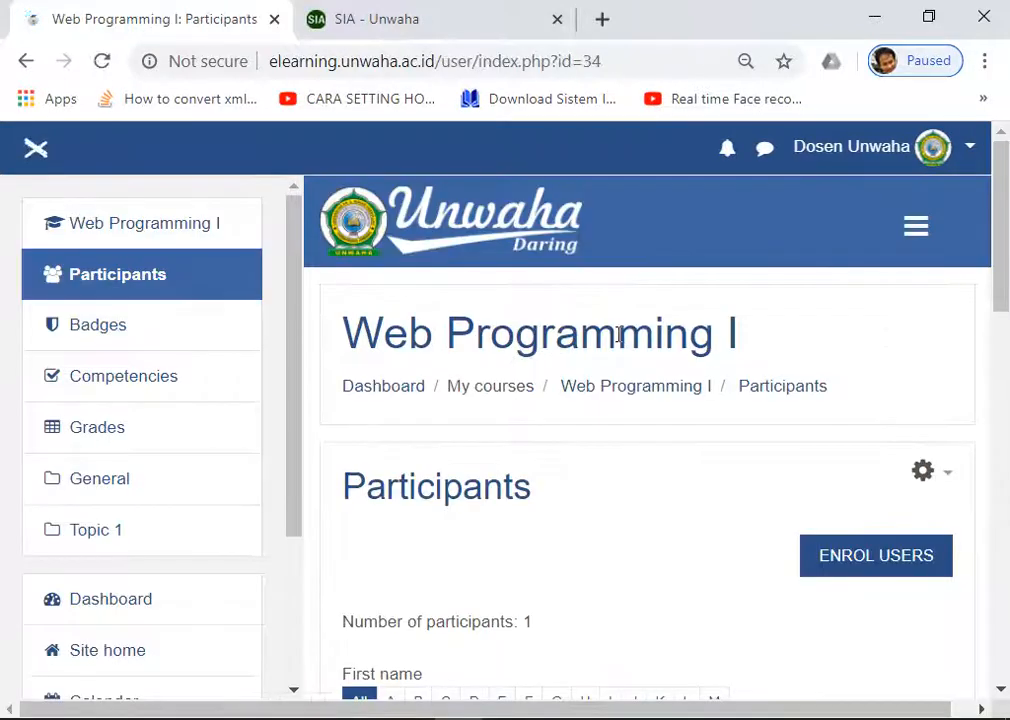
scroll(617, 343, "down", 3)
scroll(922, 386, "up", 3)
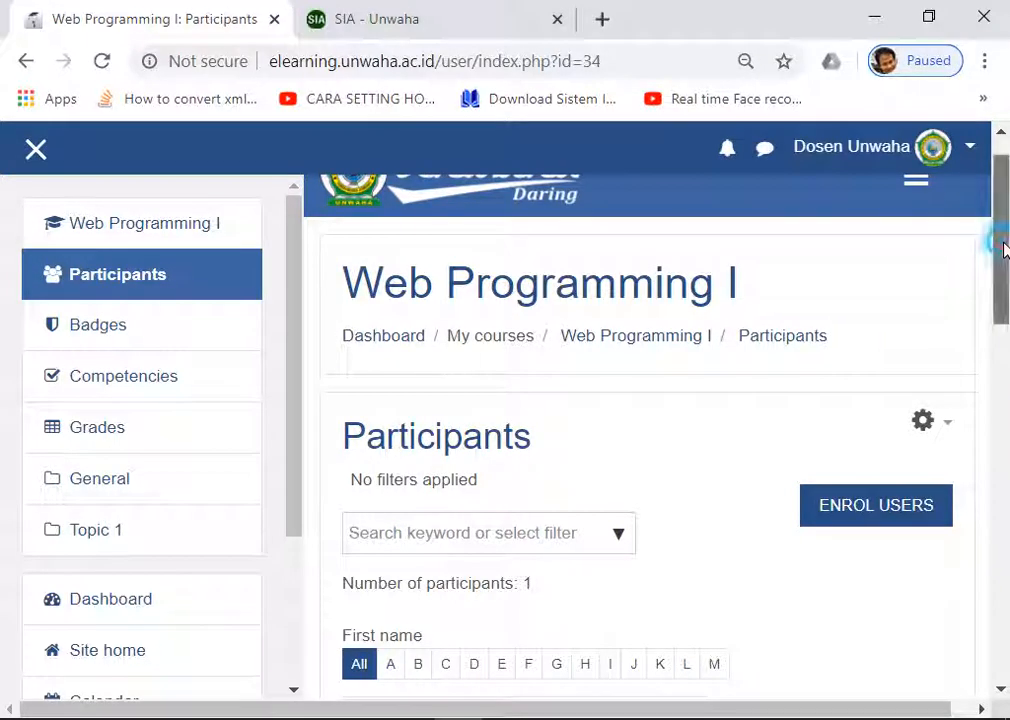
left_click_drag(1004, 249, 1007, 465)
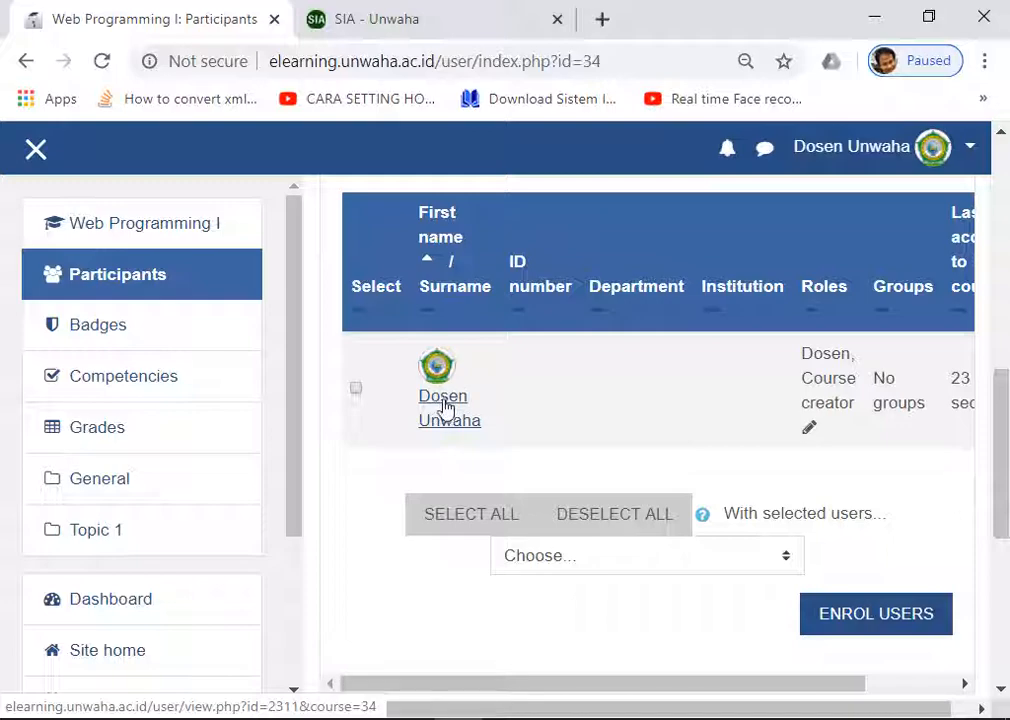
left_click_drag(999, 485, 1005, 318)
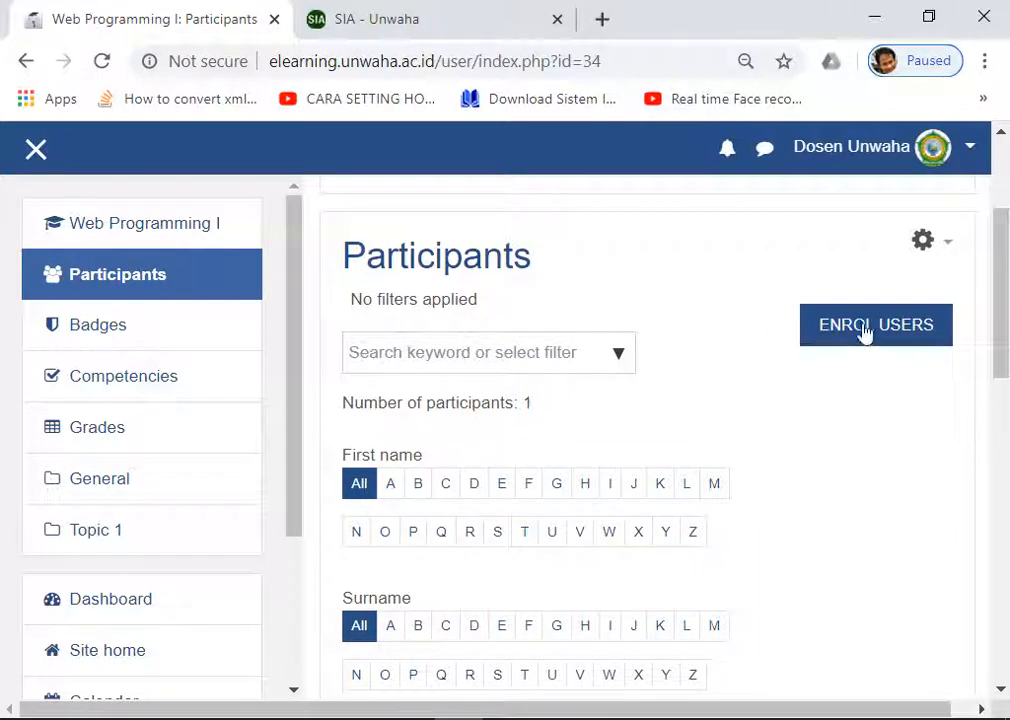
left_click_drag(1005, 289, 985, 501)
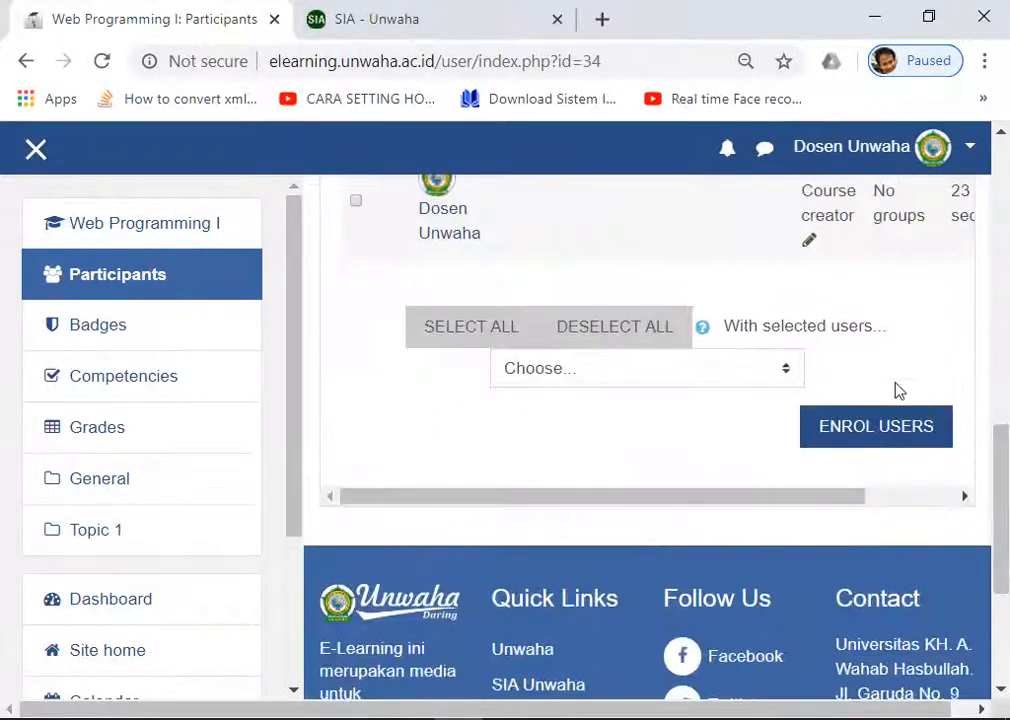
left_click(880, 430)
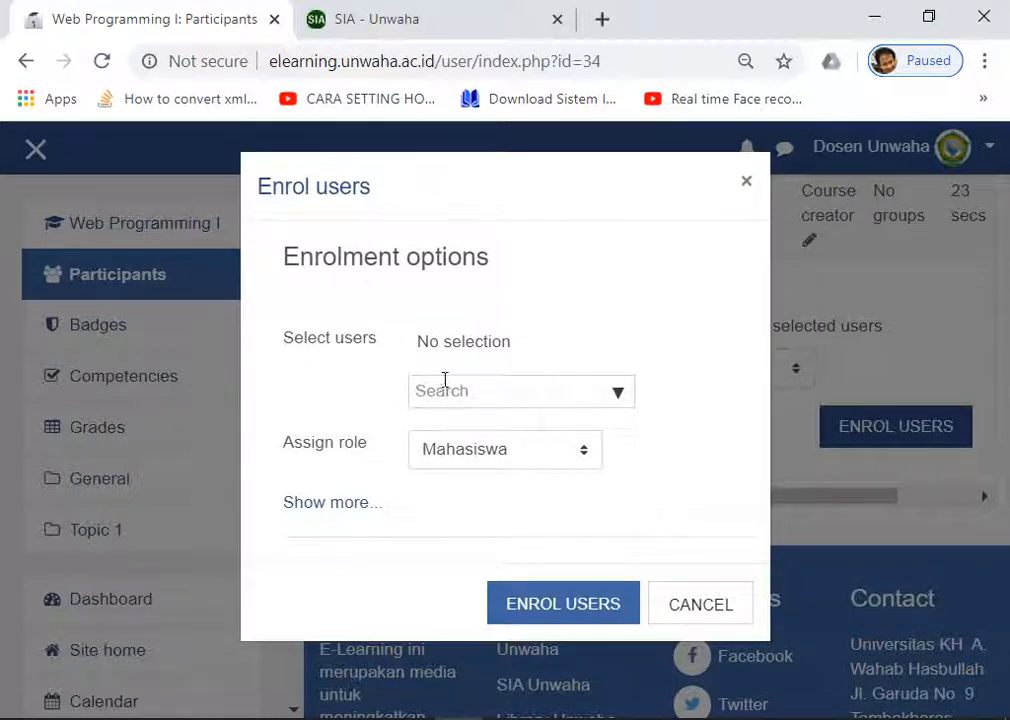
Step: Search students by first name and enrol two matches with the Mahasiswa role
left_click(445, 386)
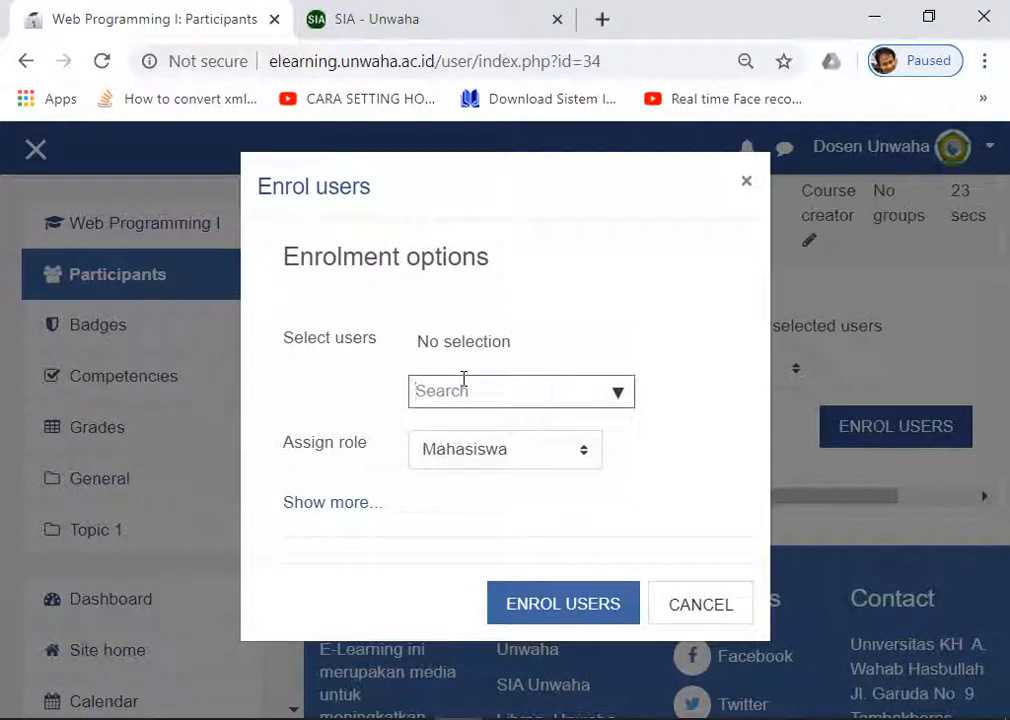
type("Fajar")
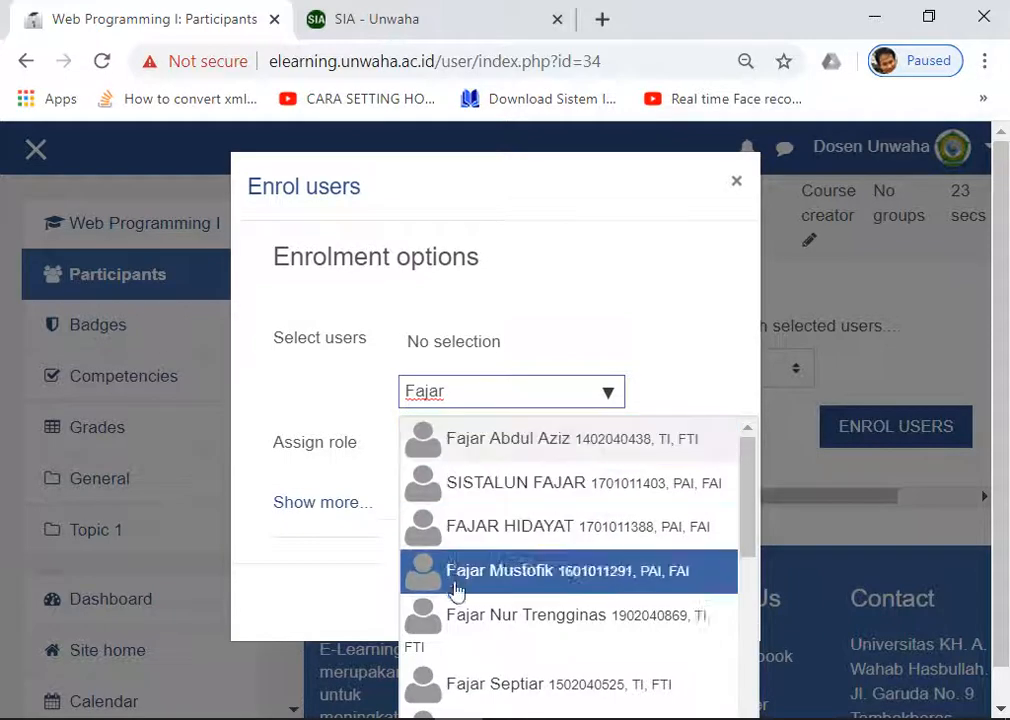
left_click(531, 622)
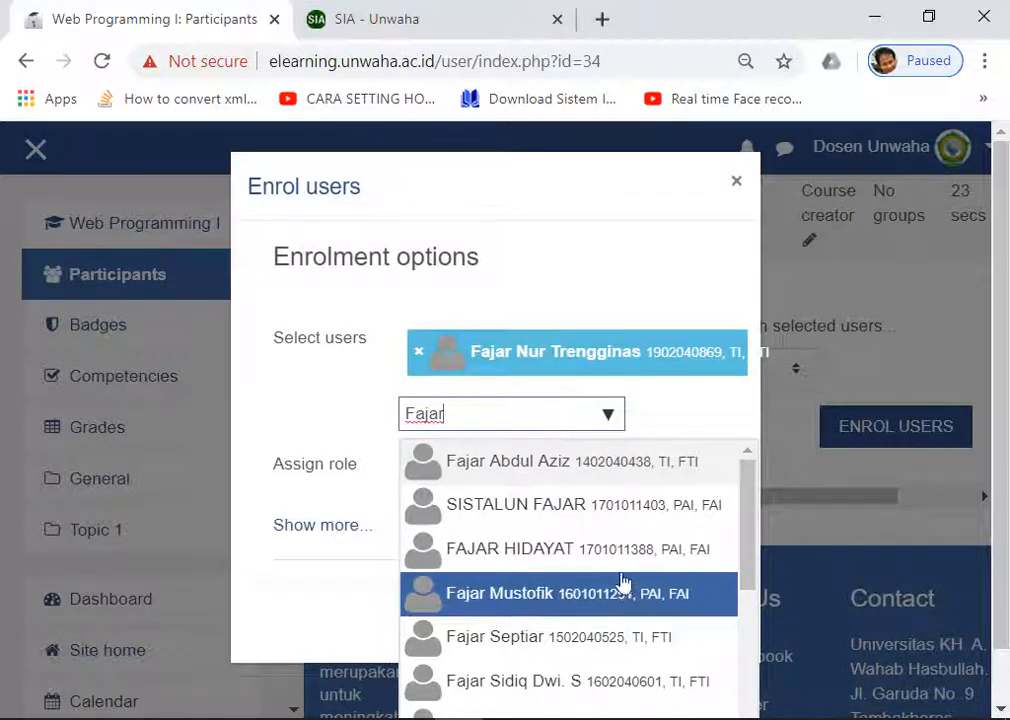
left_click(494, 643)
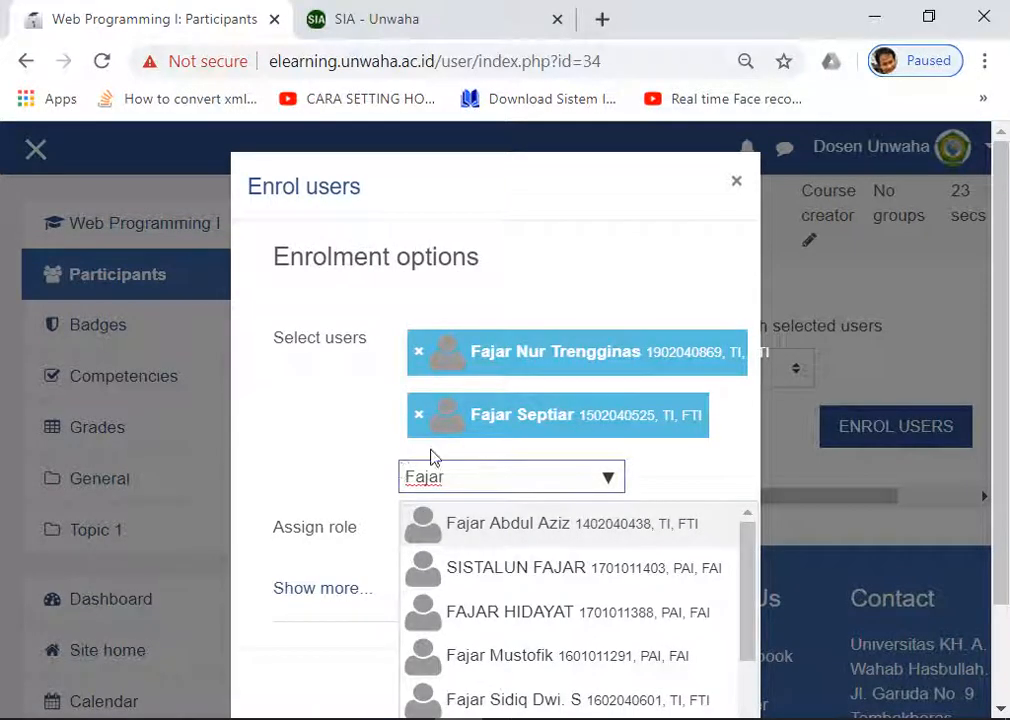
key("BackSpace")
key("BackSpace")
key("BackSpace")
key("BackSpace")
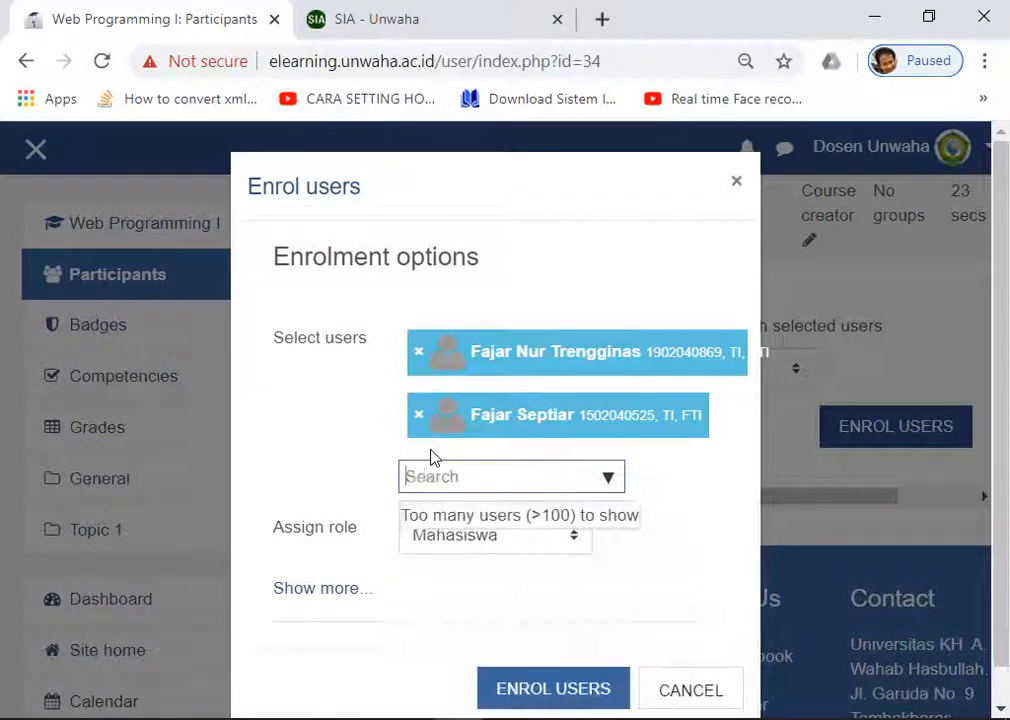
left_click(278, 469)
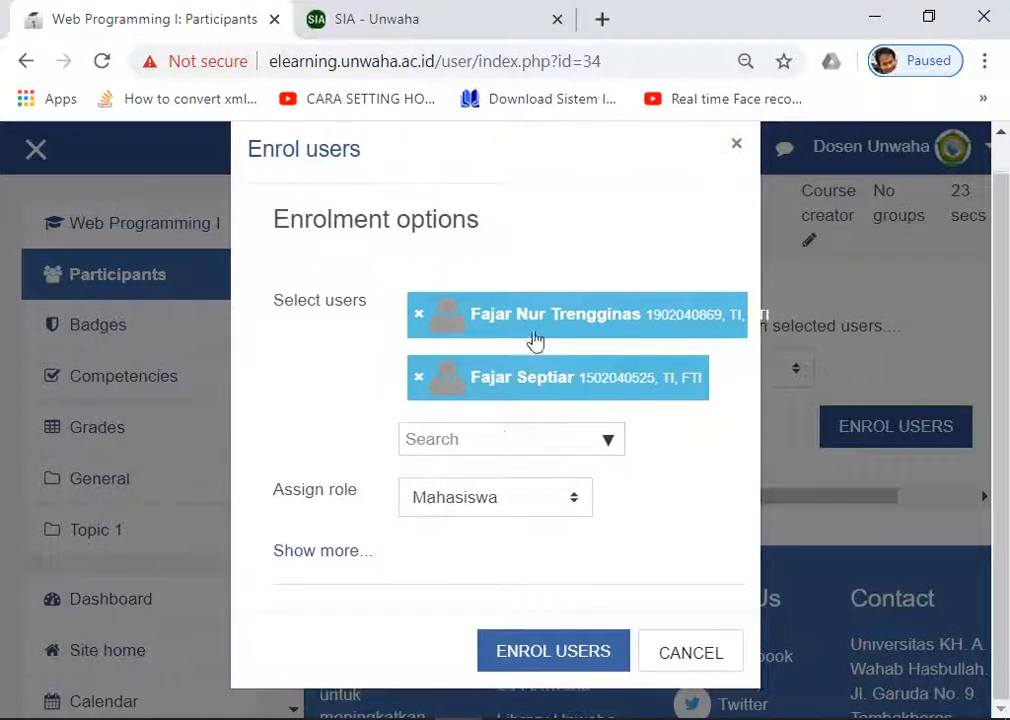
left_click(531, 656)
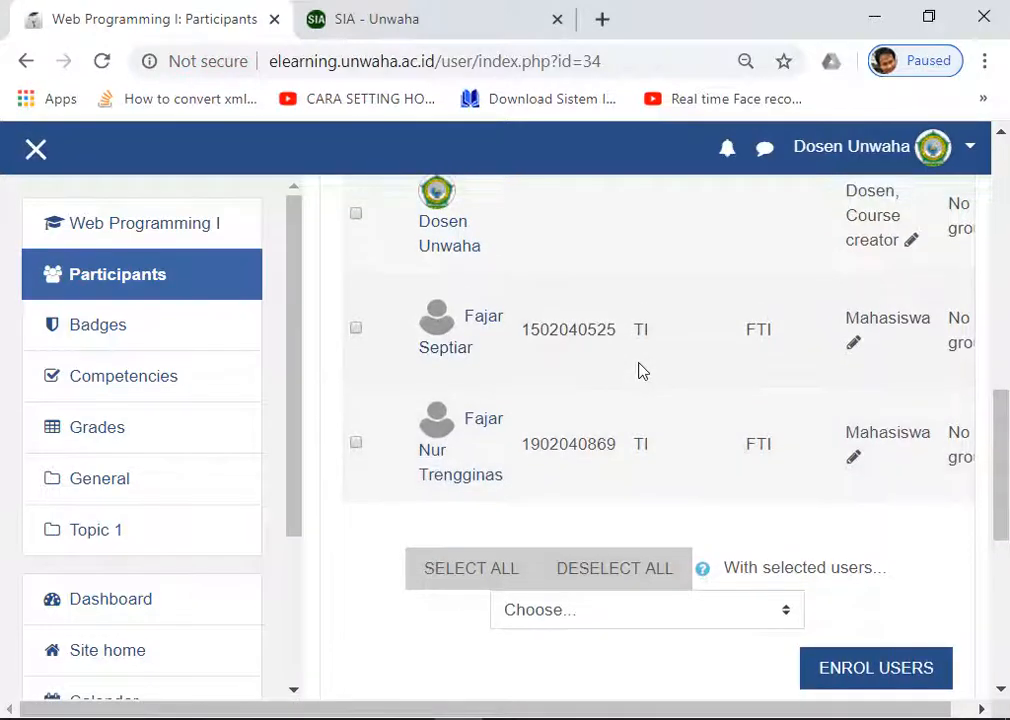
Step: Check the list now shows three participants, two as Mahasiswa, then switch back to Notepad
scroll(640, 370, "up", 1)
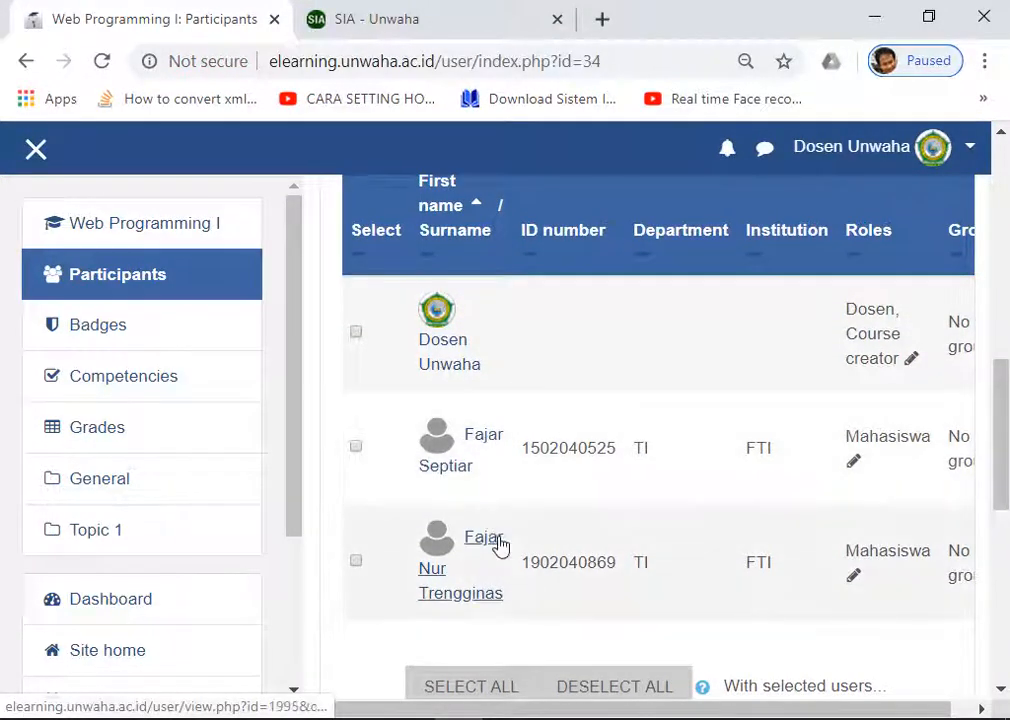
scroll(505, 545, "down", 1)
scroll(522, 496, "up", 3)
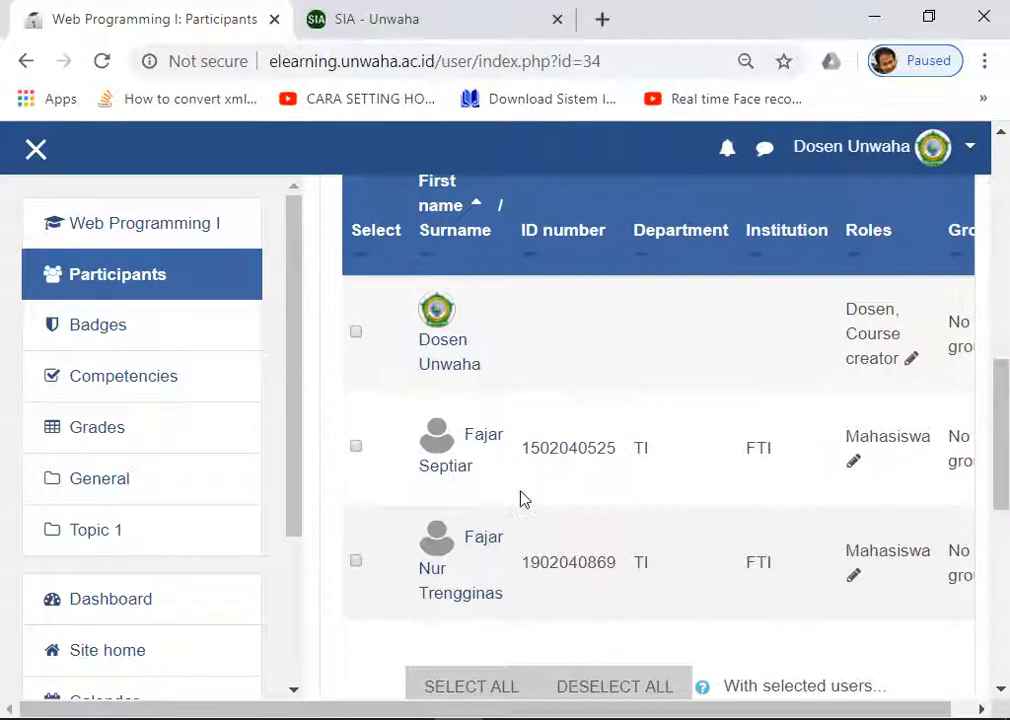
scroll(530, 494, "up", 5)
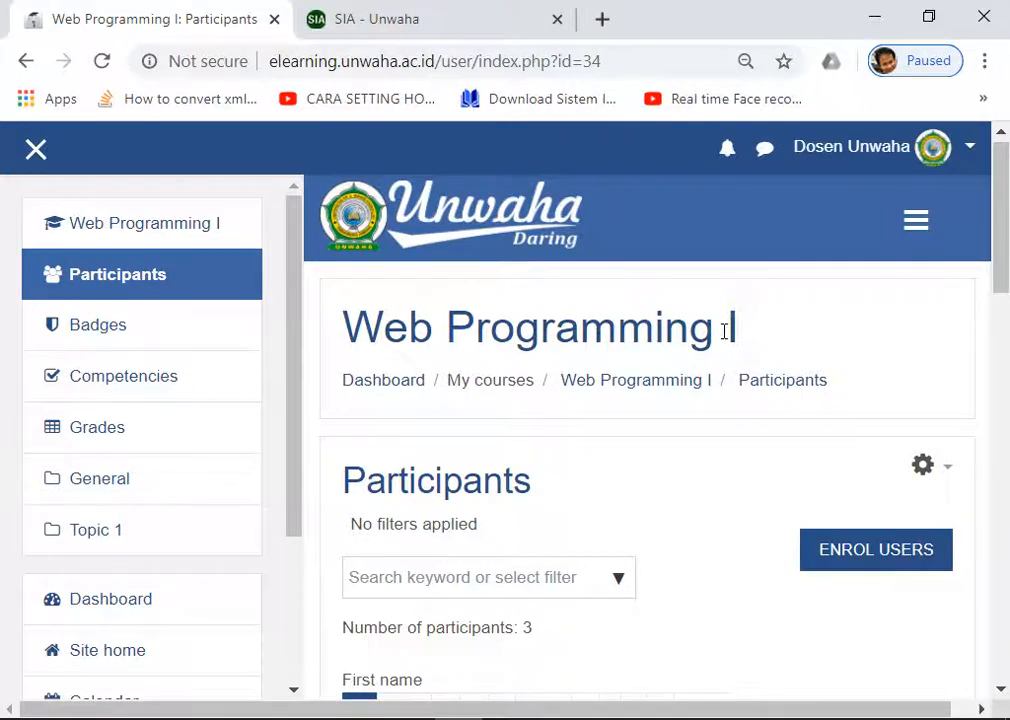
scroll(721, 330, "down", 8)
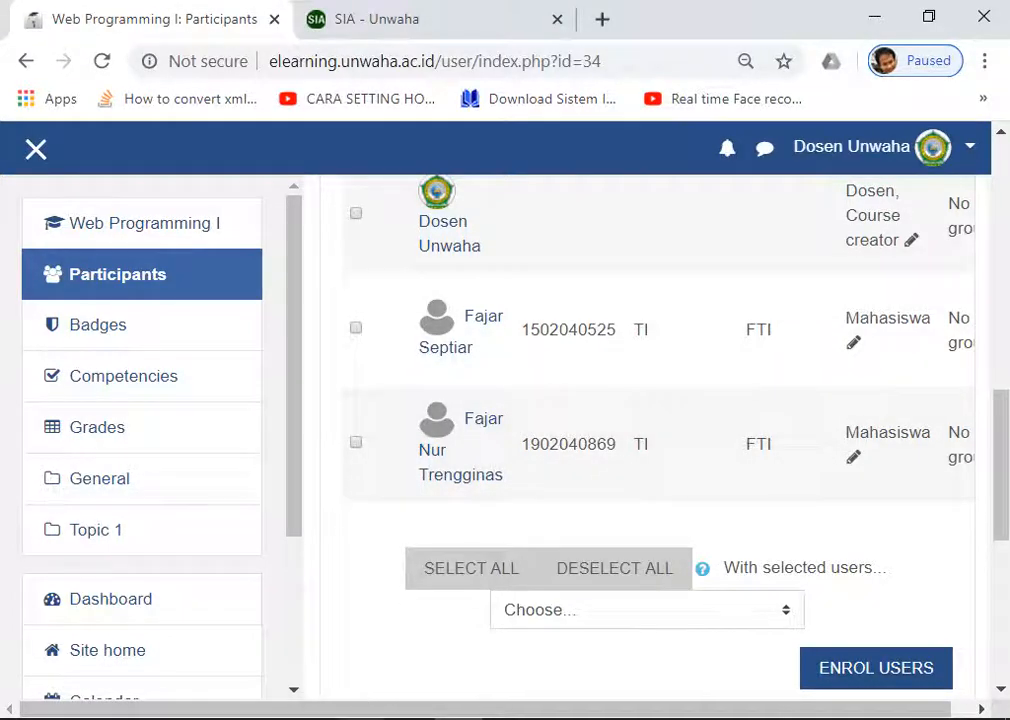
mouse_move(362, 716)
left_click(430, 625)
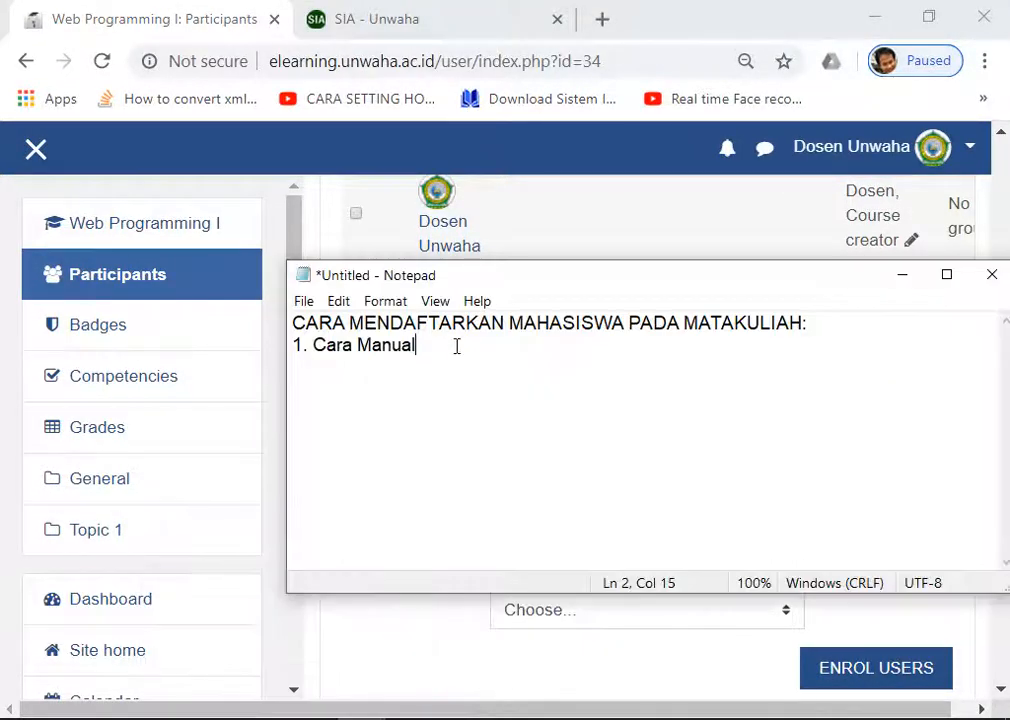
Step: Add '2. Self Enrollment (mahasiswa mendaftar sendiri ke matakuliah)' to the notes and return to Moodle
type("2. Self Enr")
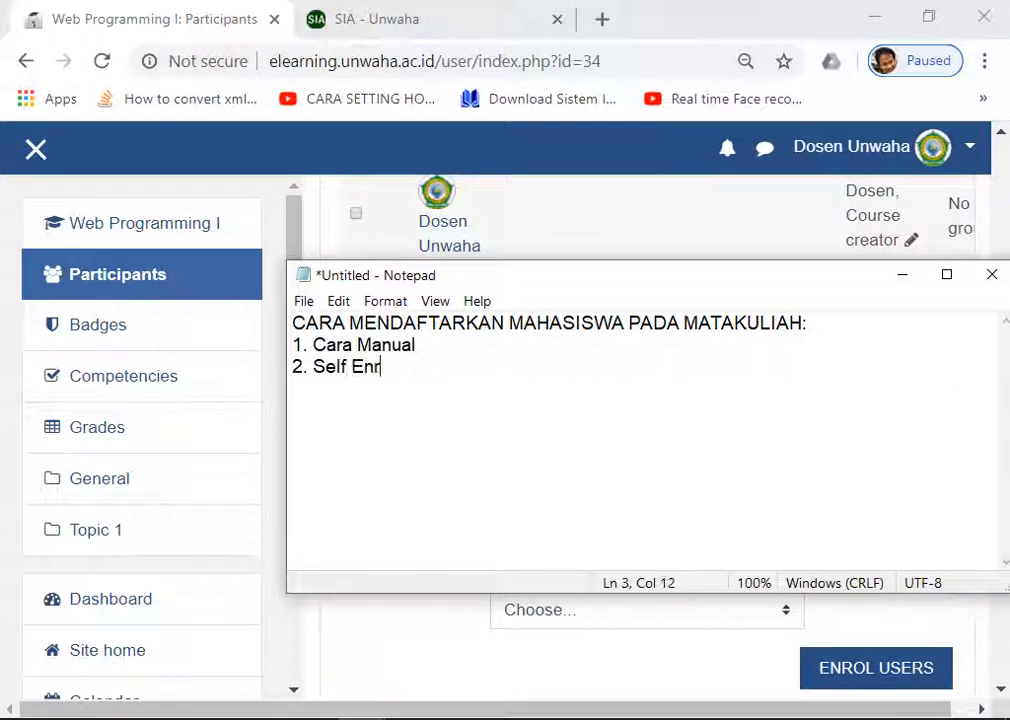
type("oll")
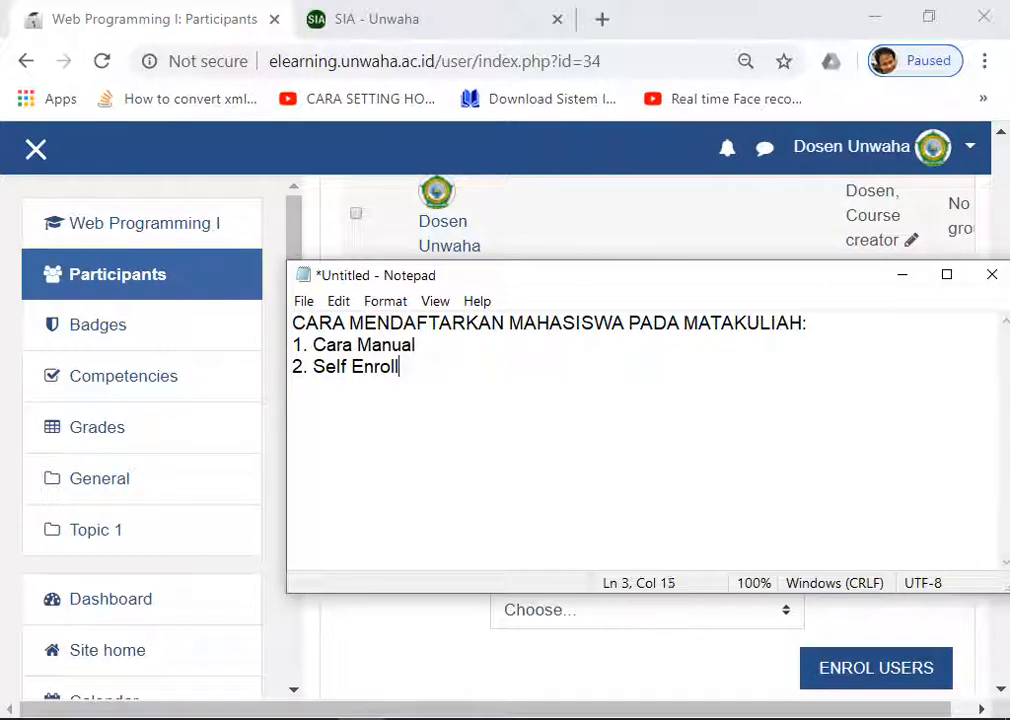
type("ment (")
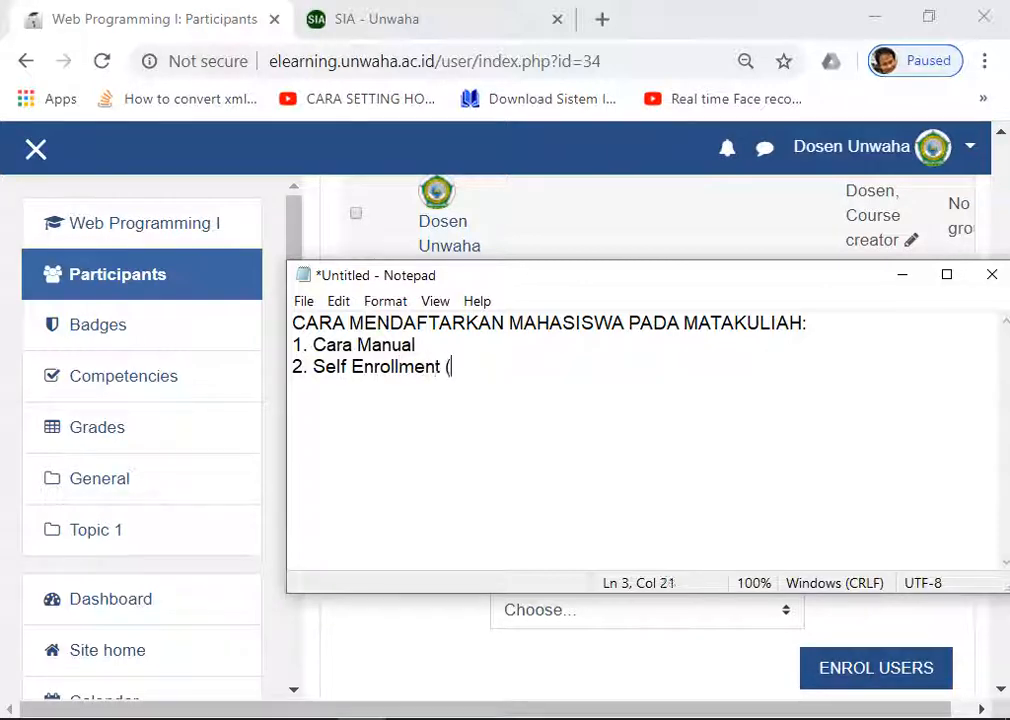
type("mahasiswa menda")
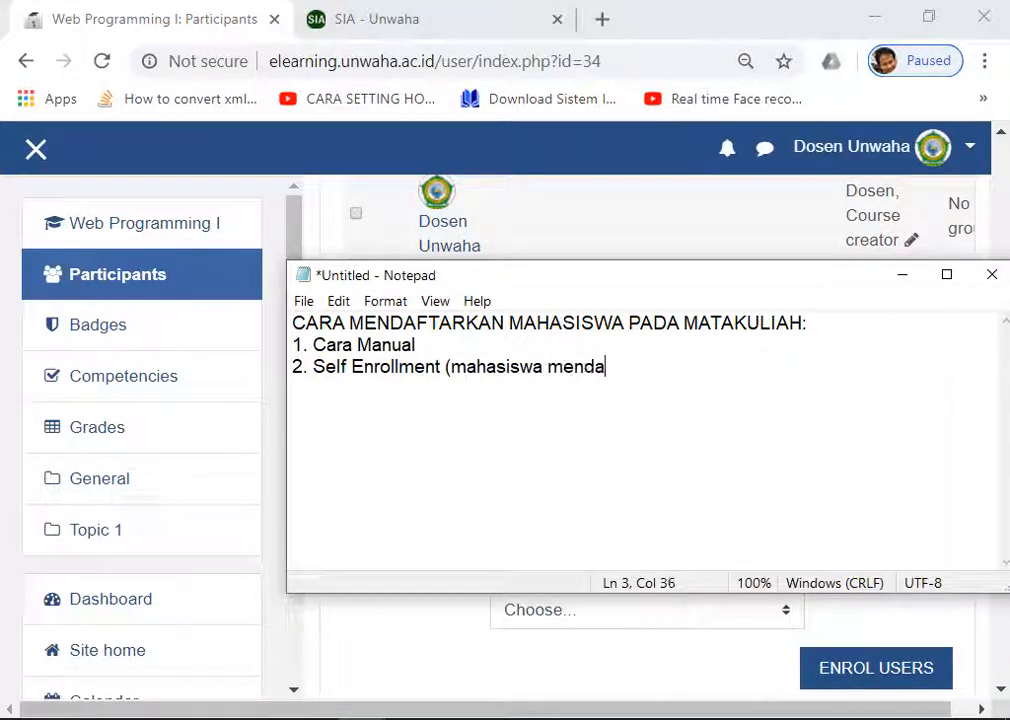
type("ftar sendiri")
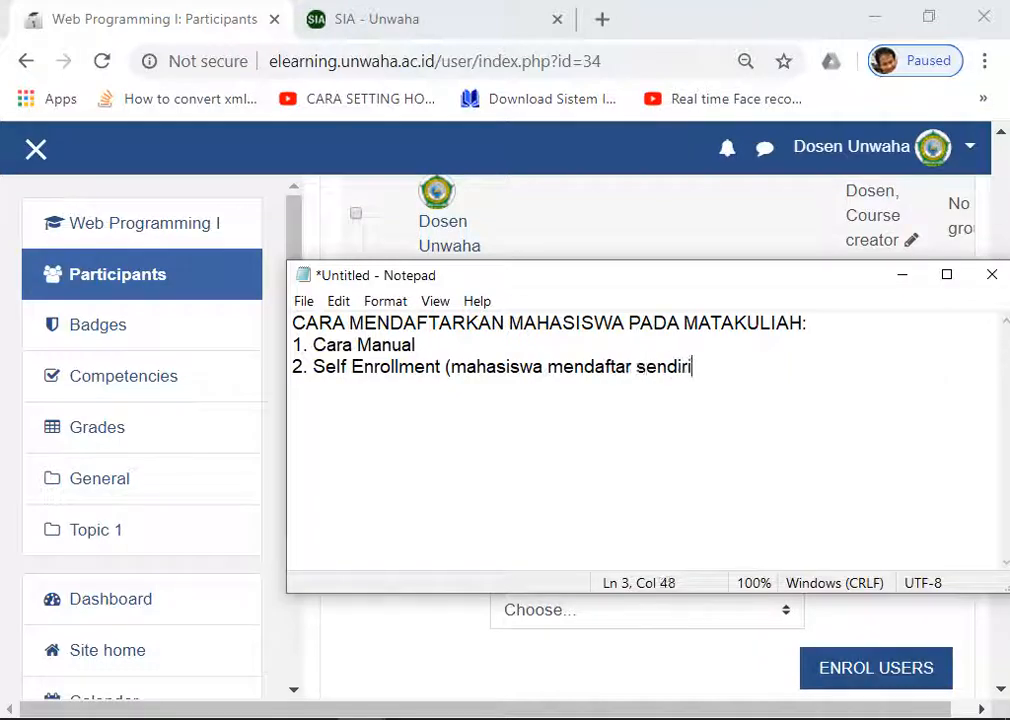
type(" ke matakulia")
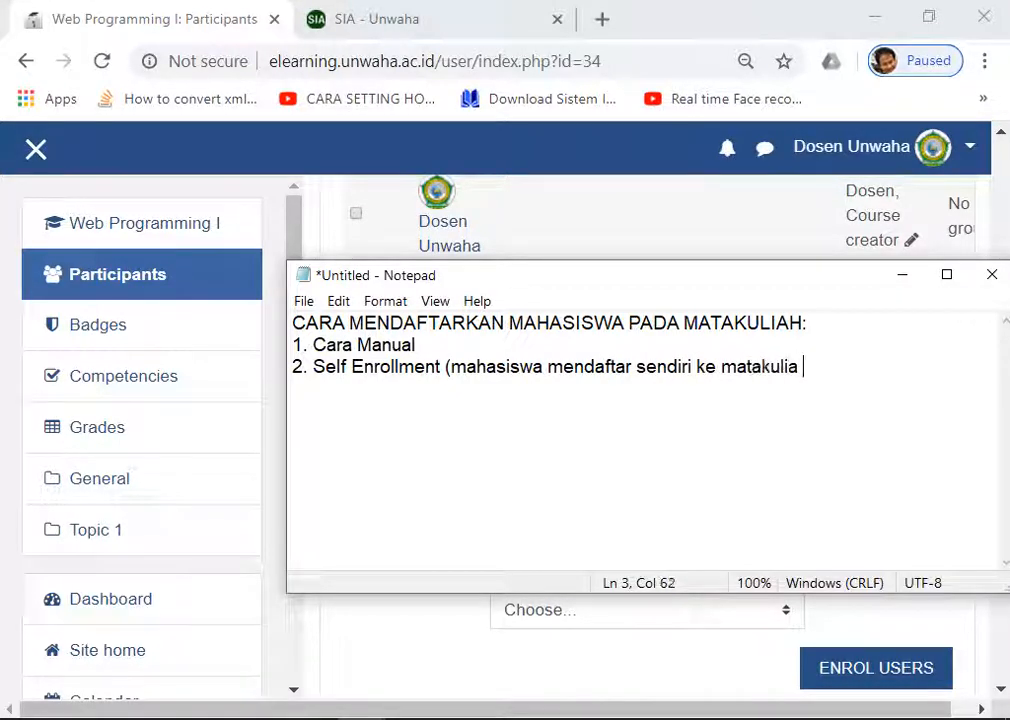
key("BackSpace")
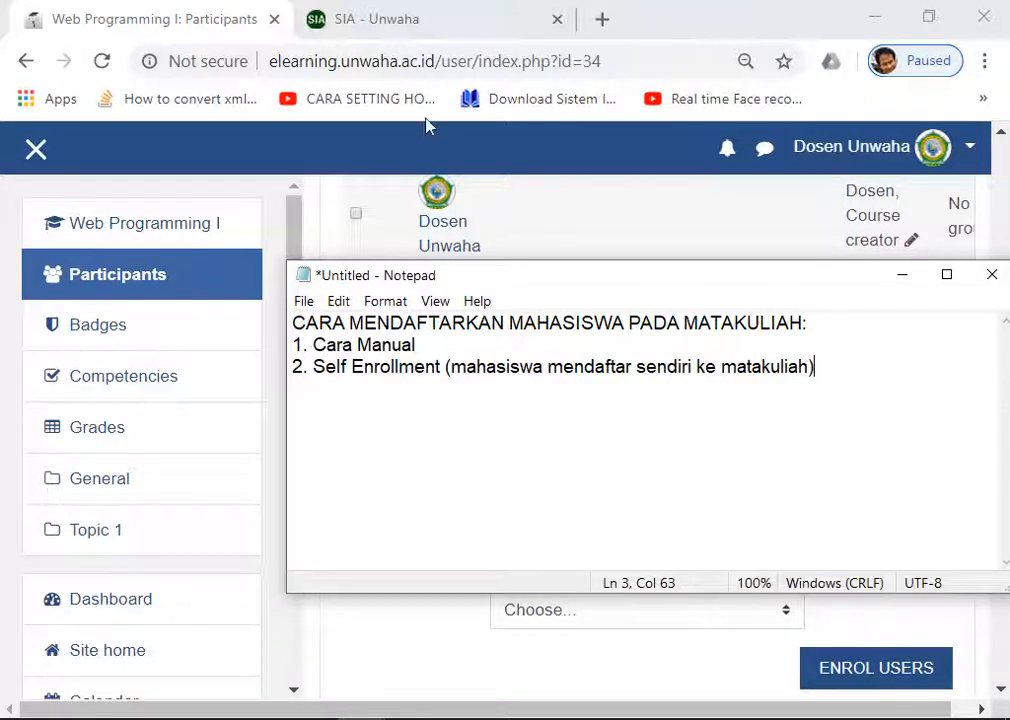
left_click(1000, 221)
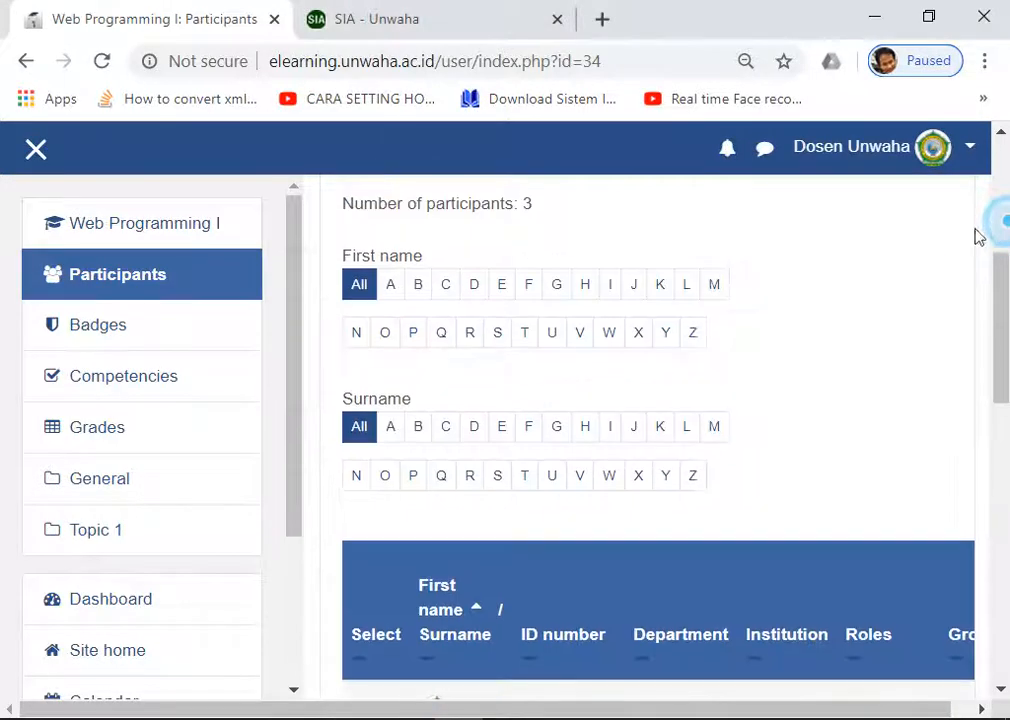
Step: Return to the Web Programming I course page and open its full Course administration page
scroll(812, 343, "up", 3)
scroll(362, 365, "up", 2)
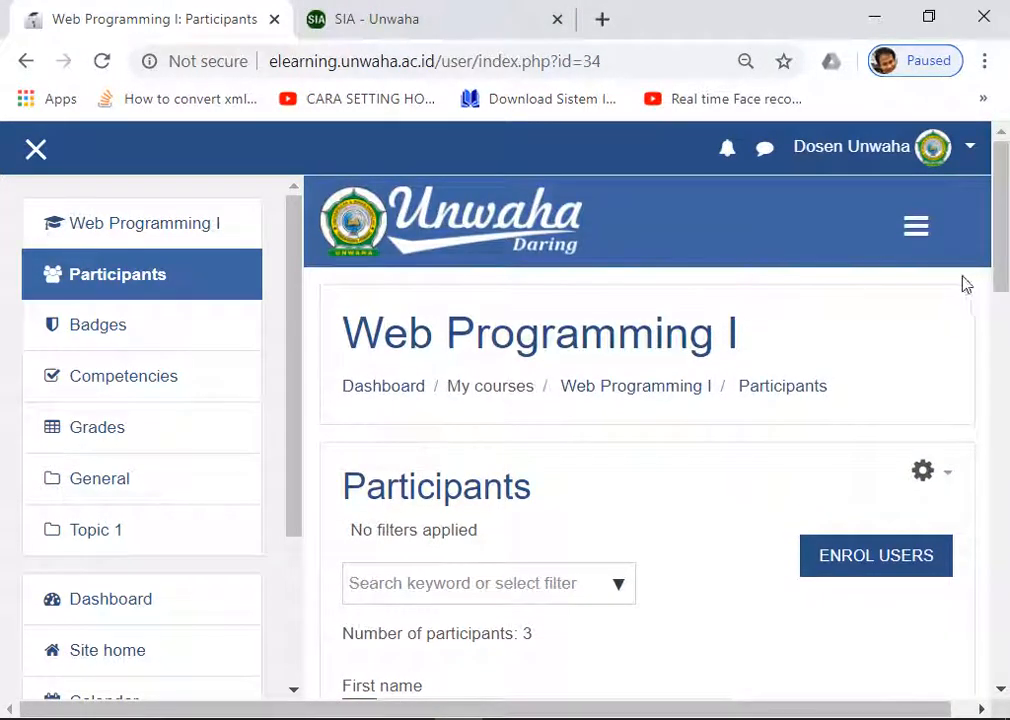
scroll(617, 422, "down", 2)
scroll(617, 422, "up", 2)
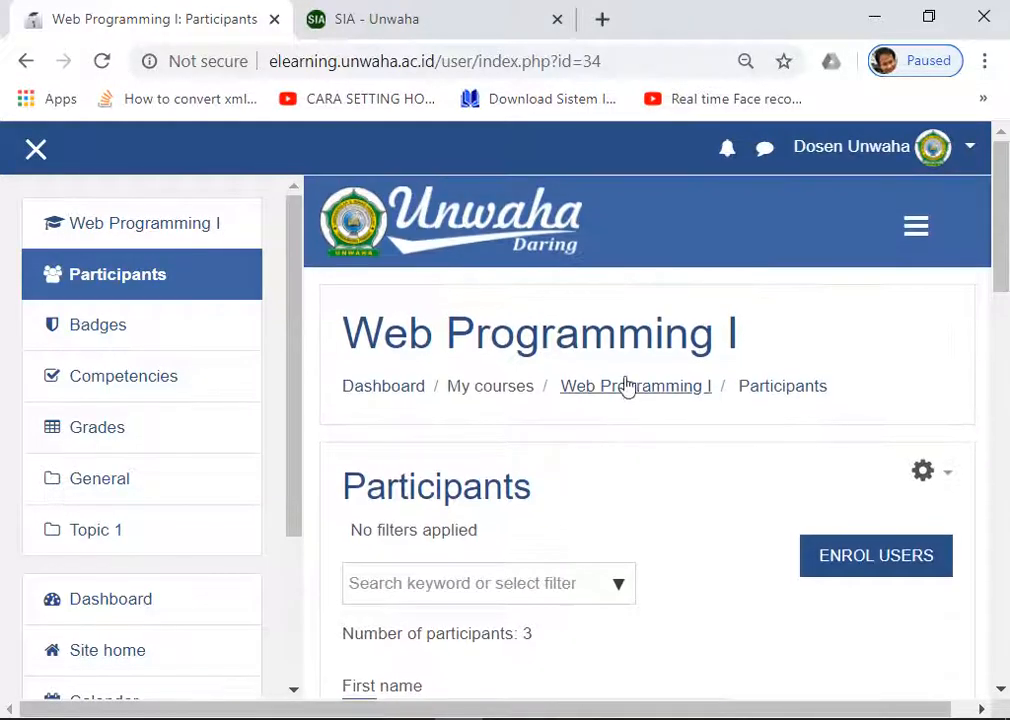
left_click(646, 392)
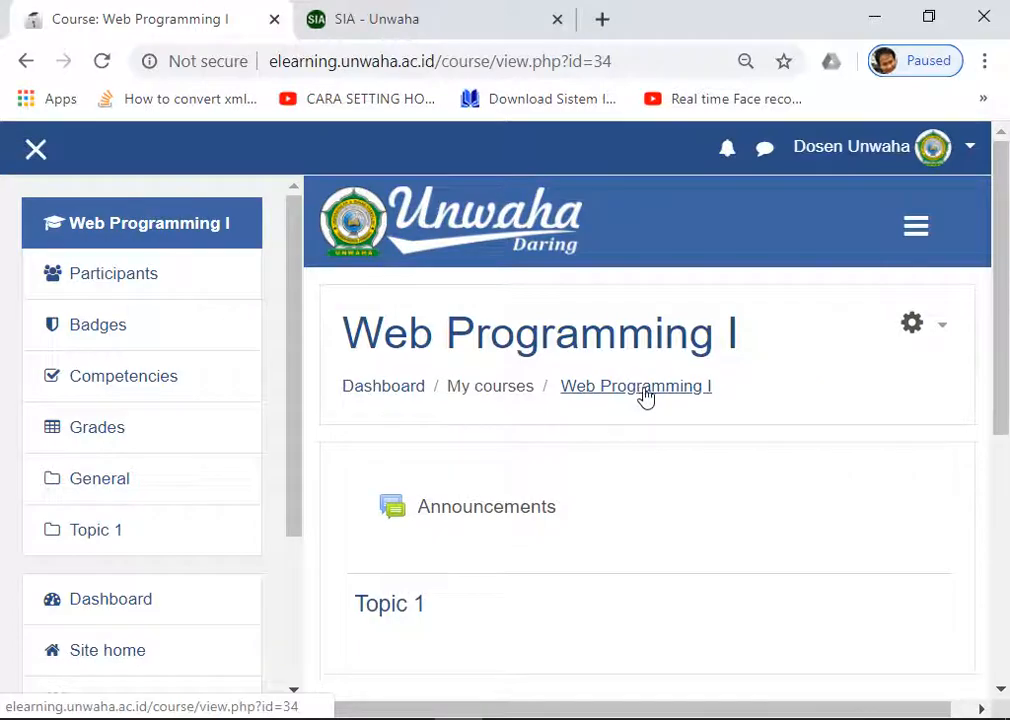
scroll(777, 368, "down", 2)
scroll(781, 370, "up", 2)
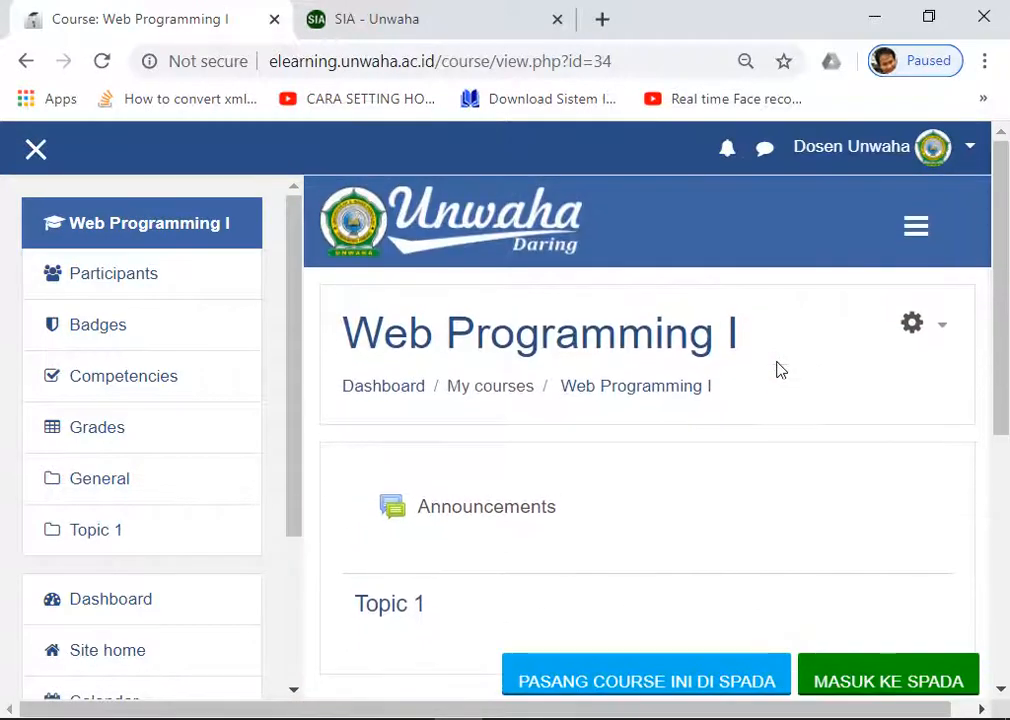
left_click(937, 330)
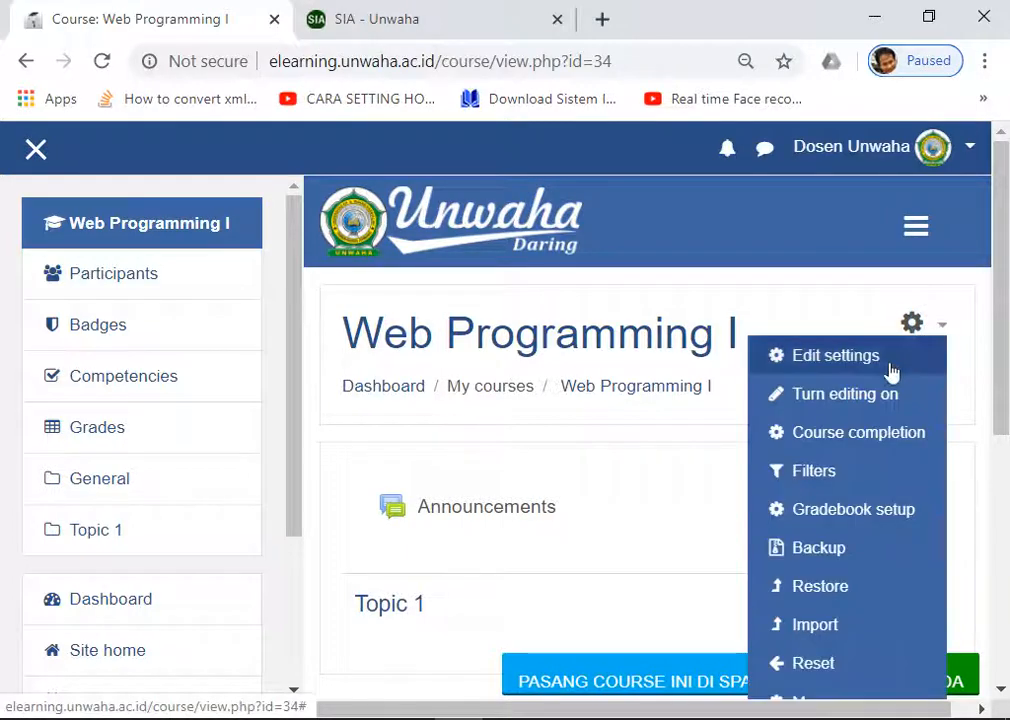
scroll(860, 400, "down", 2)
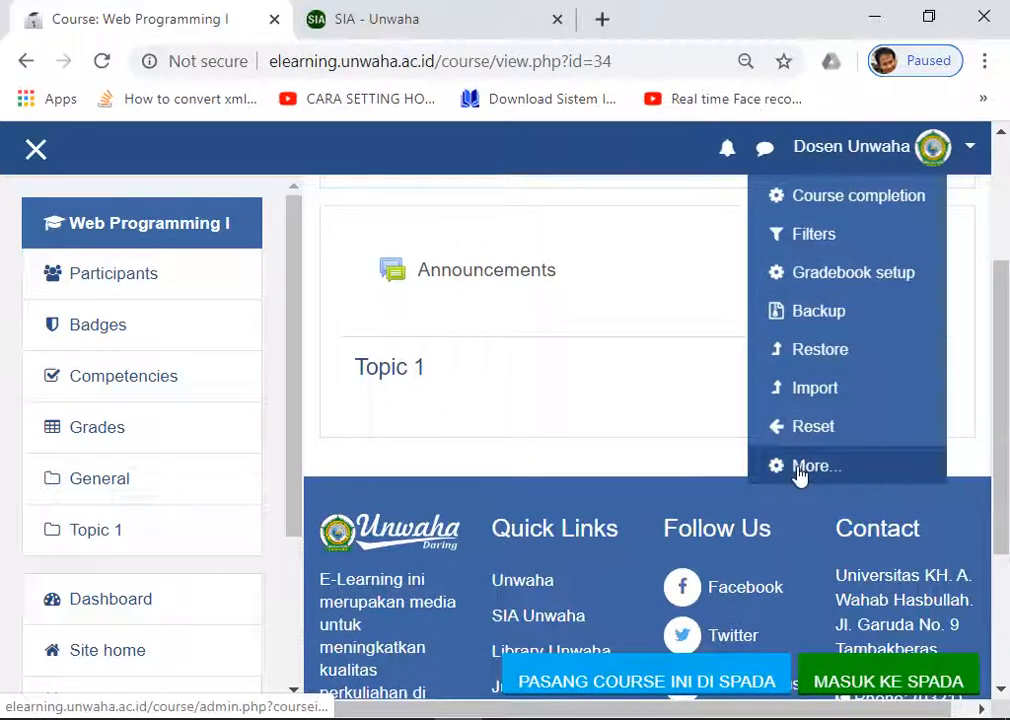
left_click(800, 468)
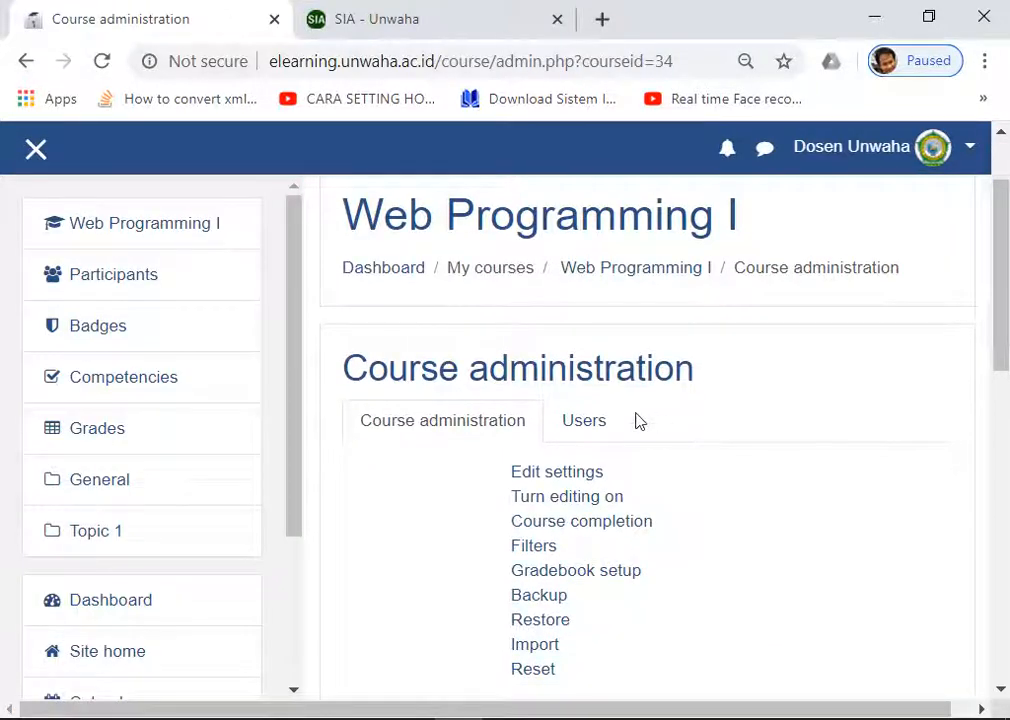
Step: Open Enrolment methods from the Users section of Course administration
left_click(584, 422)
scroll(745, 422, "down", 1)
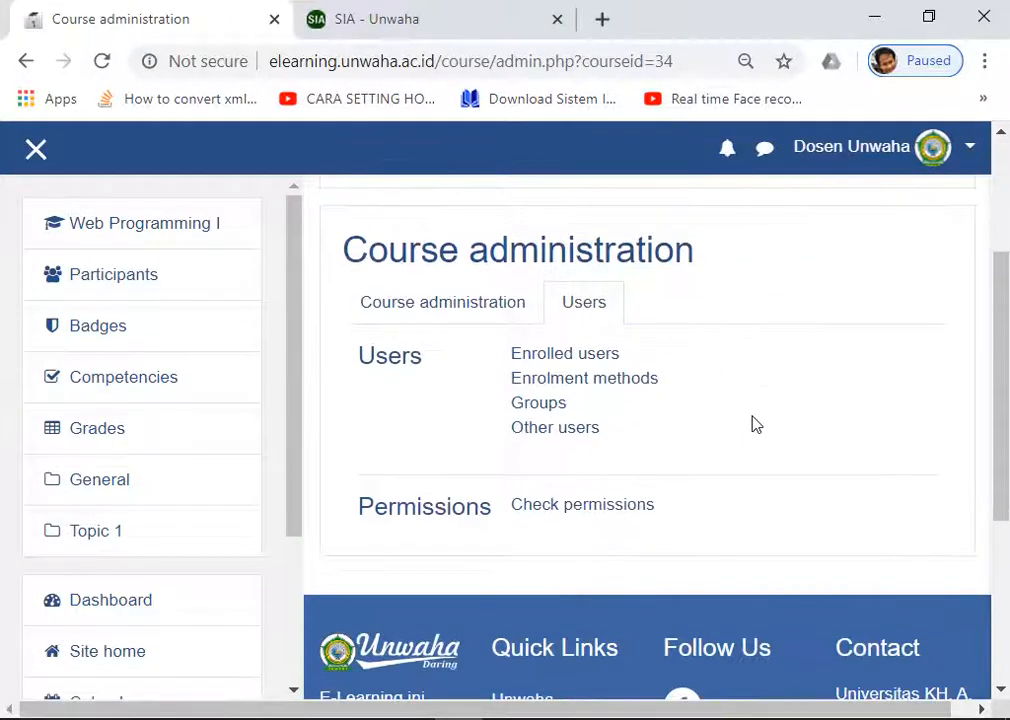
left_click(570, 384)
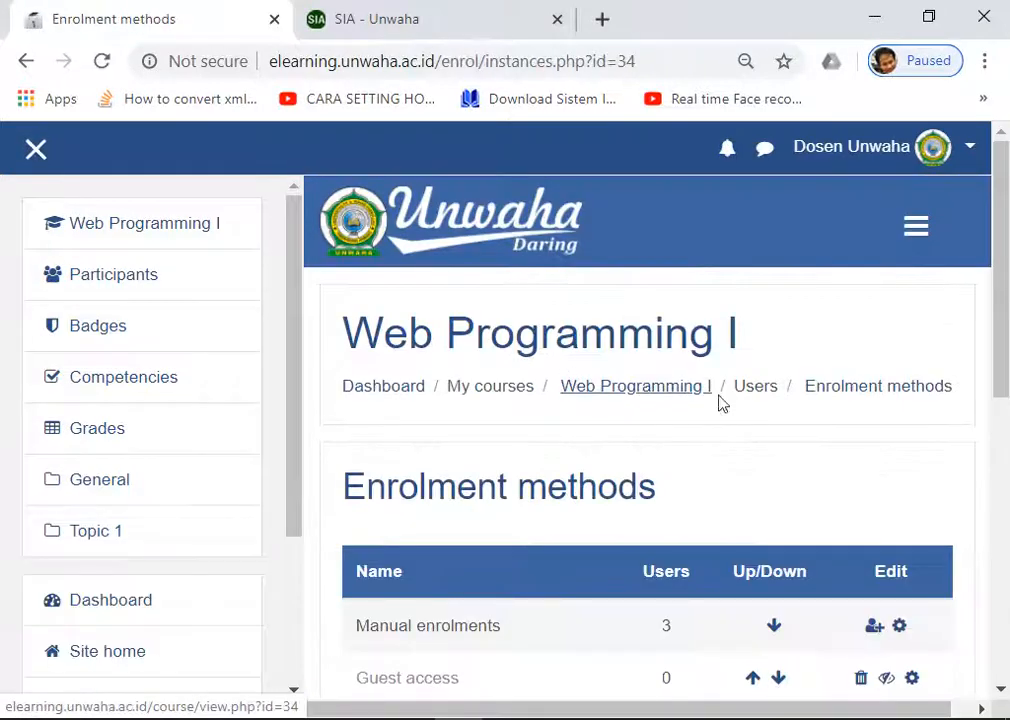
Step: Turn on the Self enrolment (Mahasiswa) method and open its settings
scroll(873, 444, "down", 5)
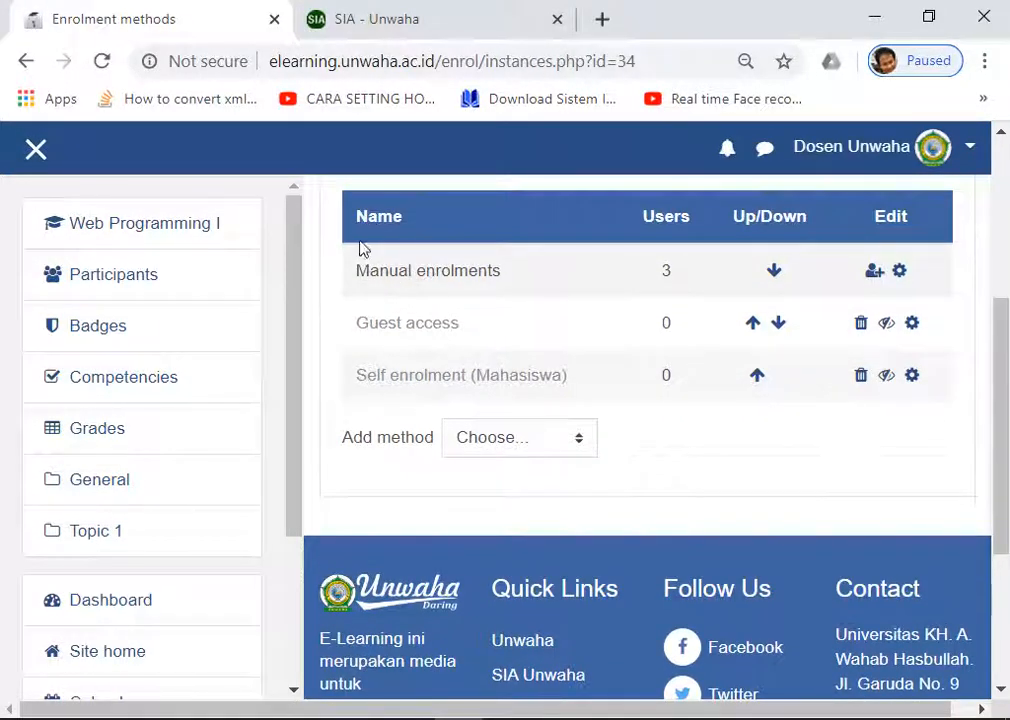
scroll(388, 354, "up", 1)
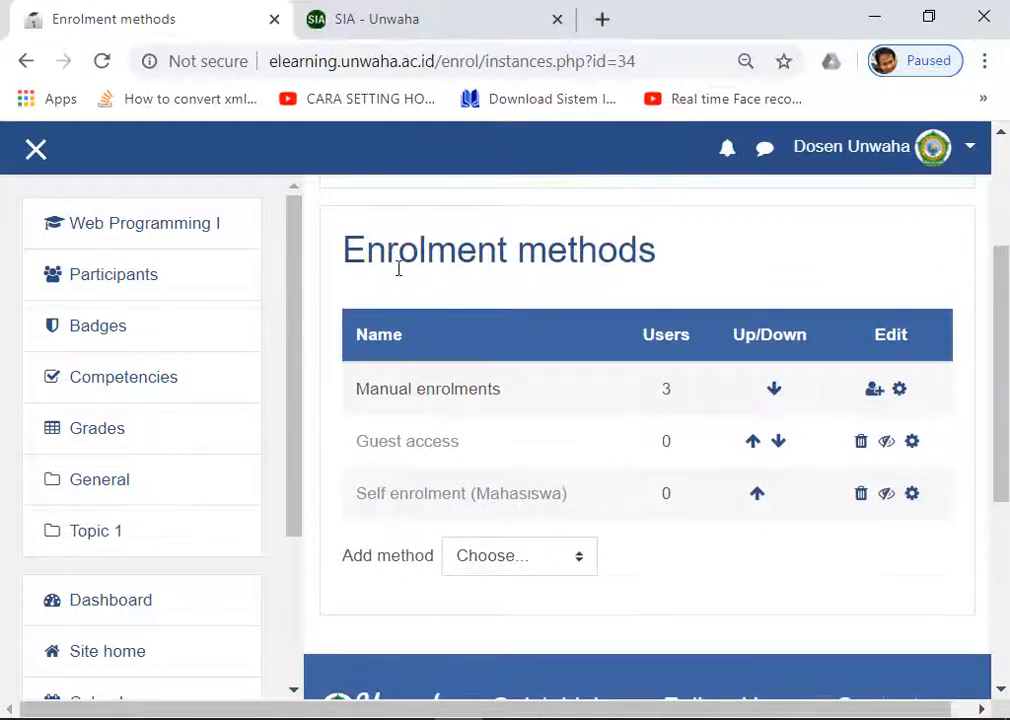
scroll(399, 309, "down", 1)
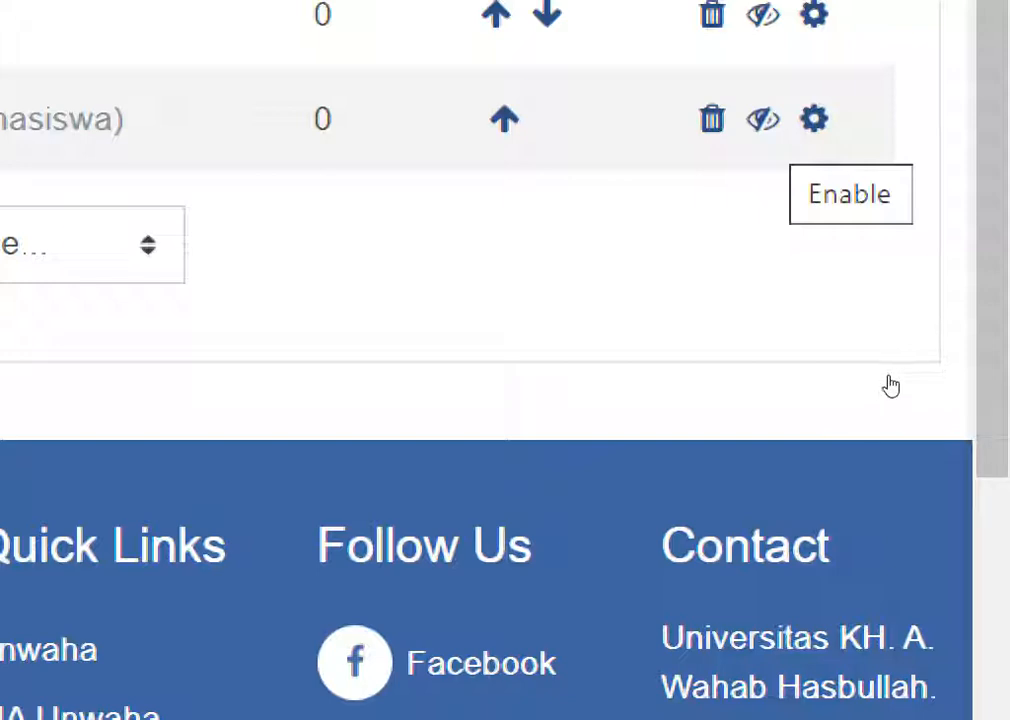
left_click(889, 376)
scroll(891, 386, "up", 7)
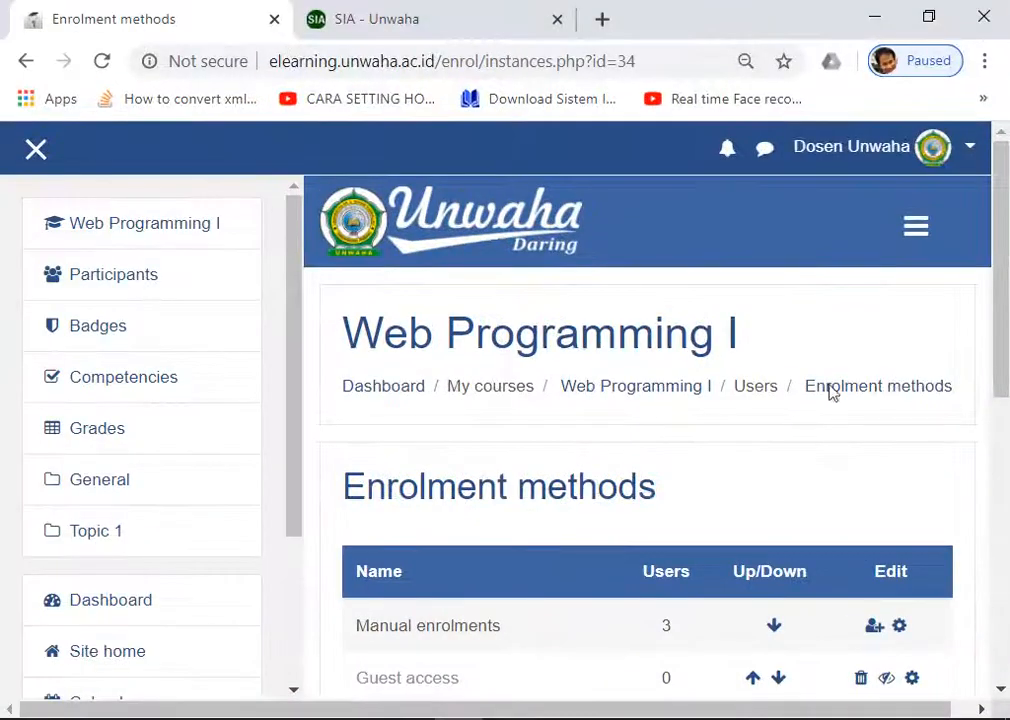
scroll(552, 503, "down", 3)
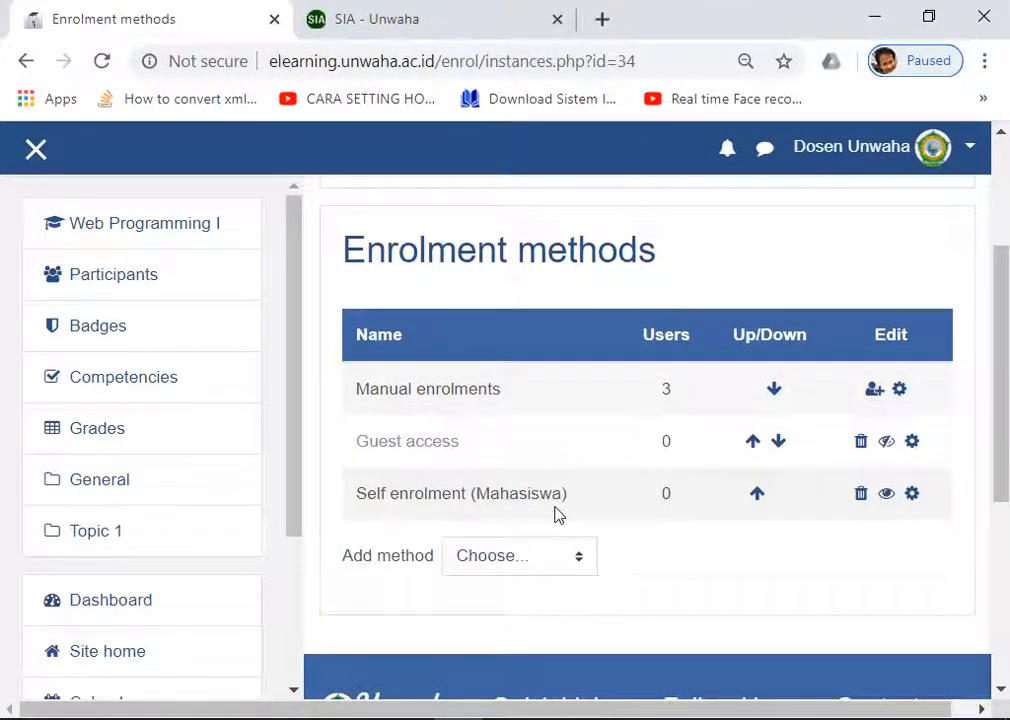
left_click(914, 499)
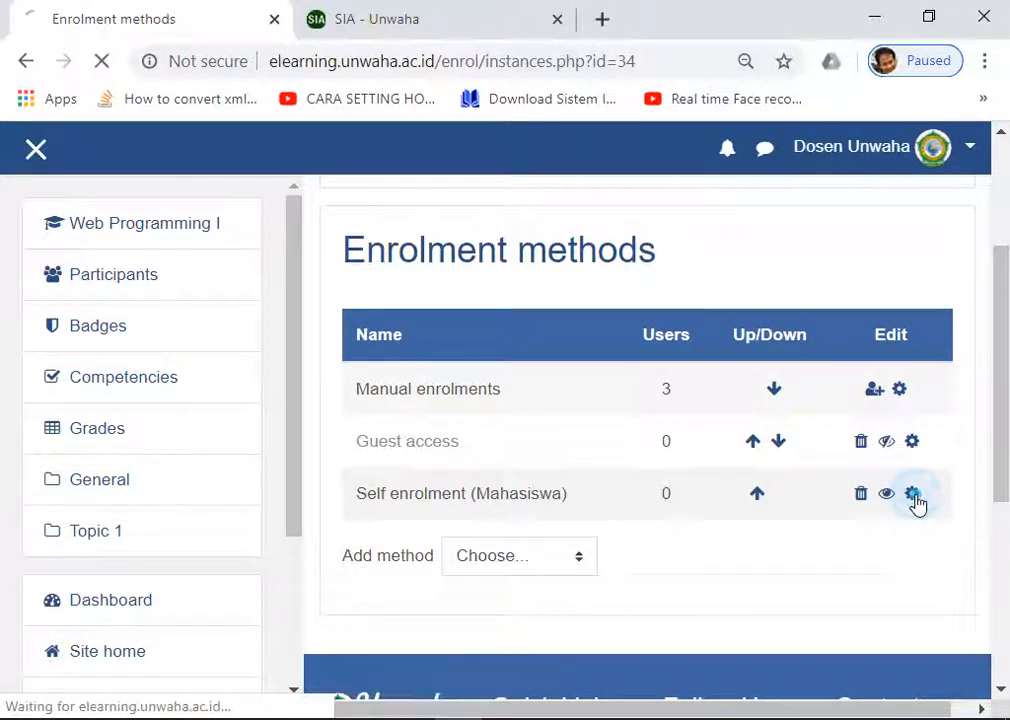
Step: Enter an enrolment key for self enrolment and reveal it in plain text
scroll(810, 474, "down", 2)
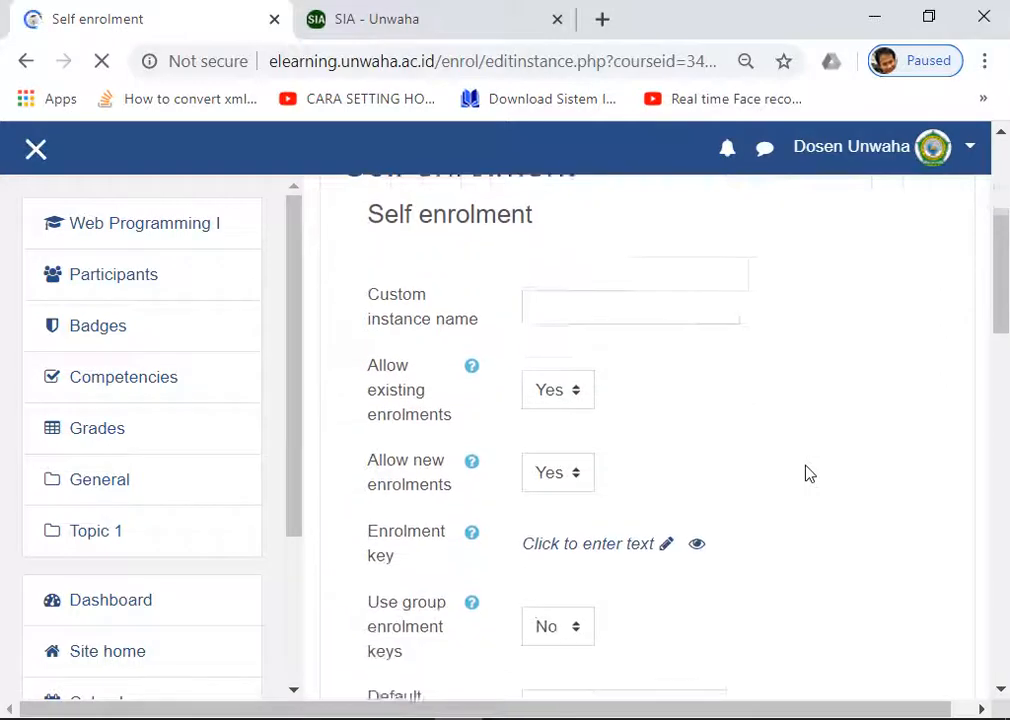
scroll(675, 460, "down", 1)
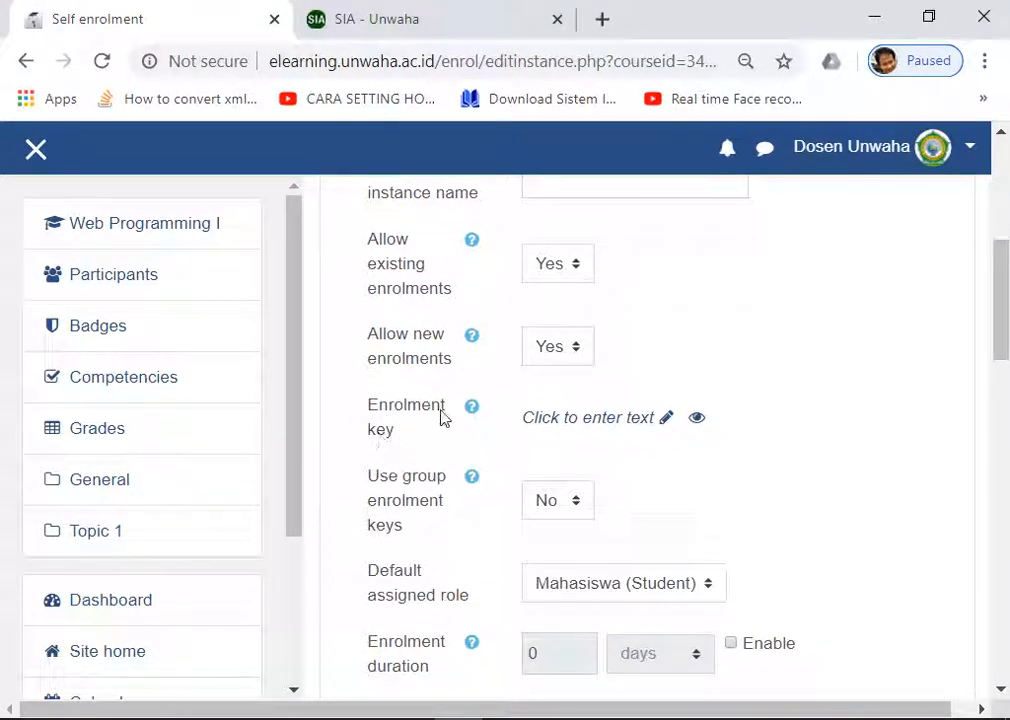
left_click(667, 420)
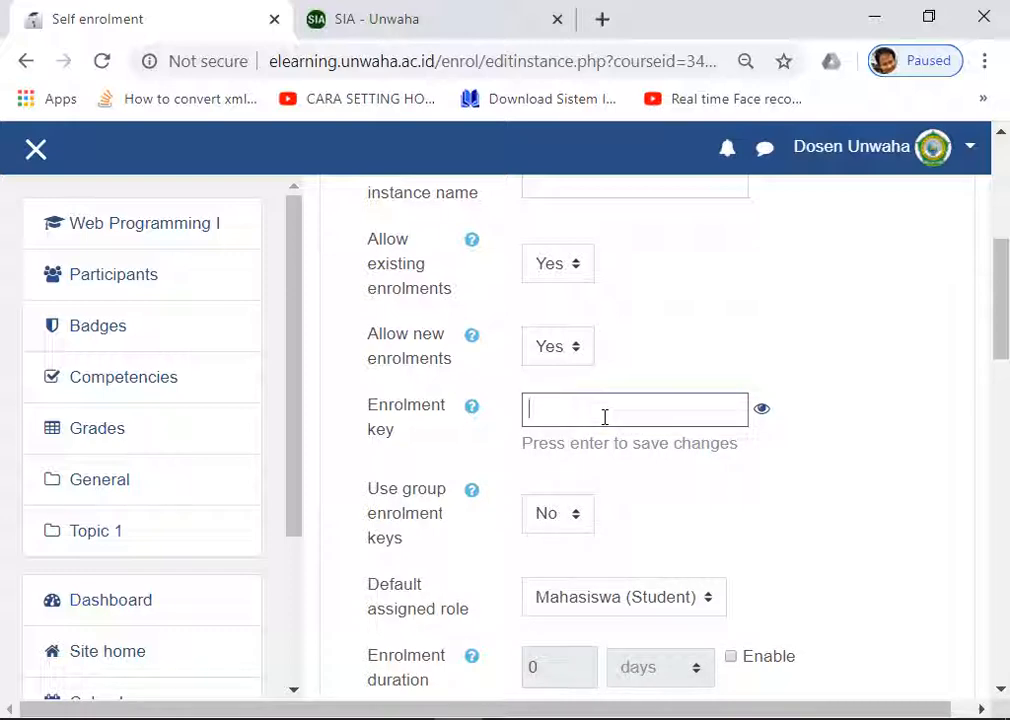
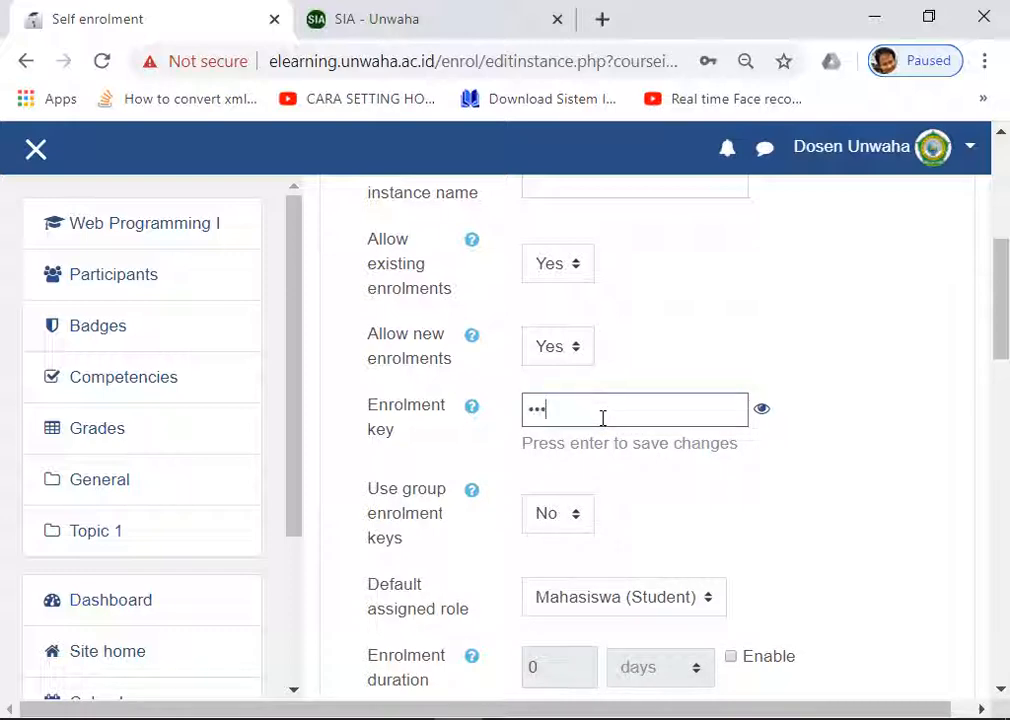
left_click(763, 411)
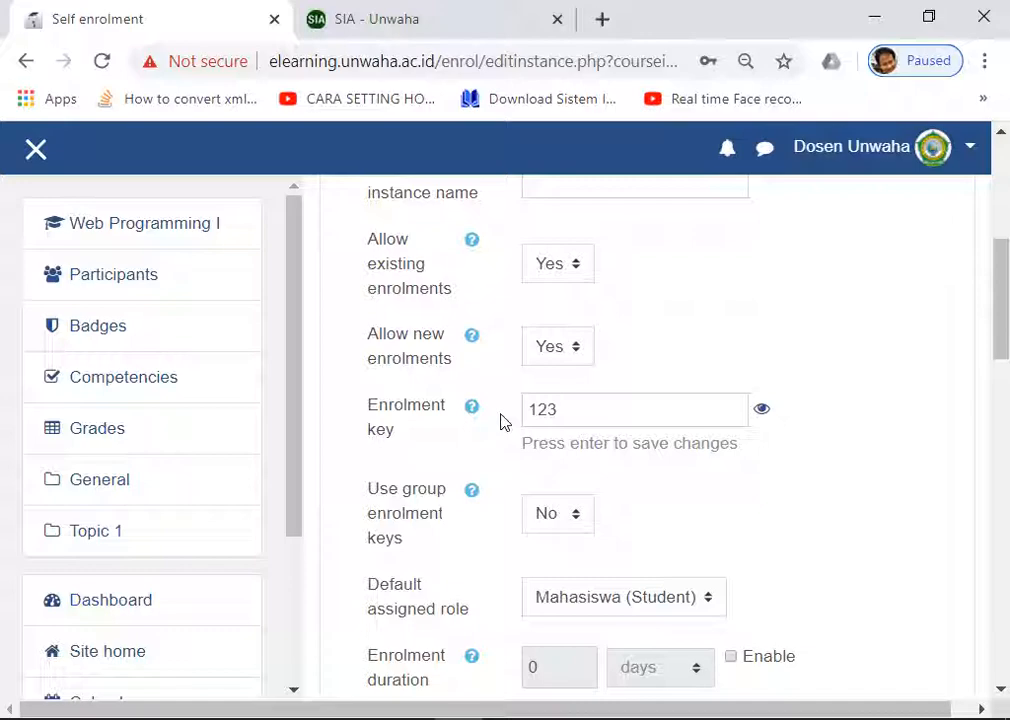
scroll(503, 422, "down", 4)
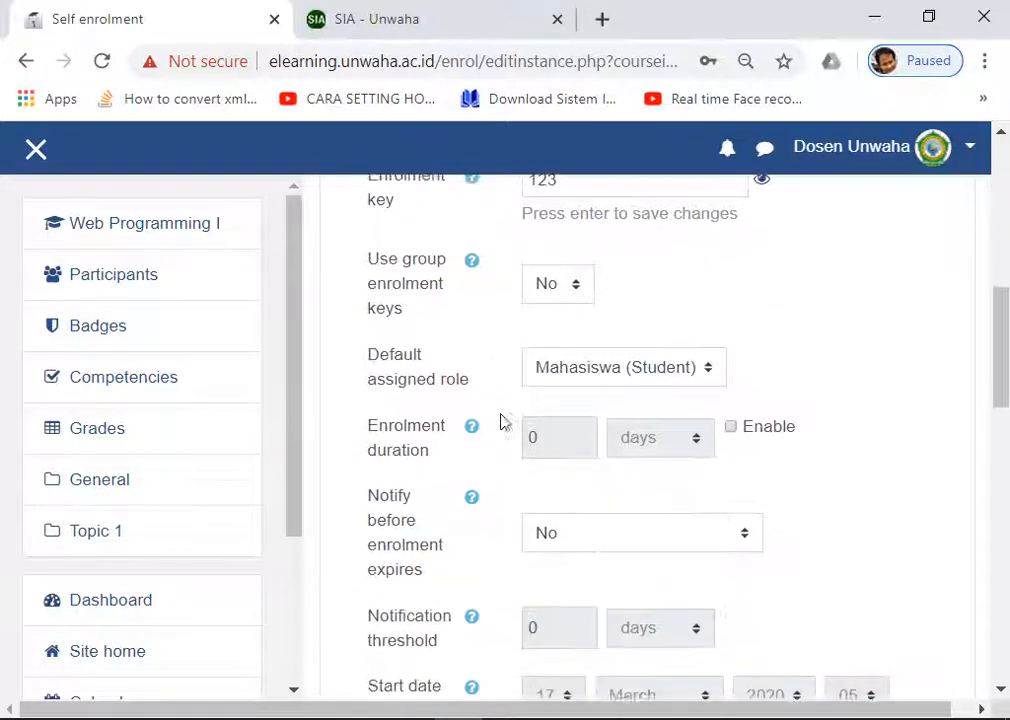
scroll(503, 422, "down", 3)
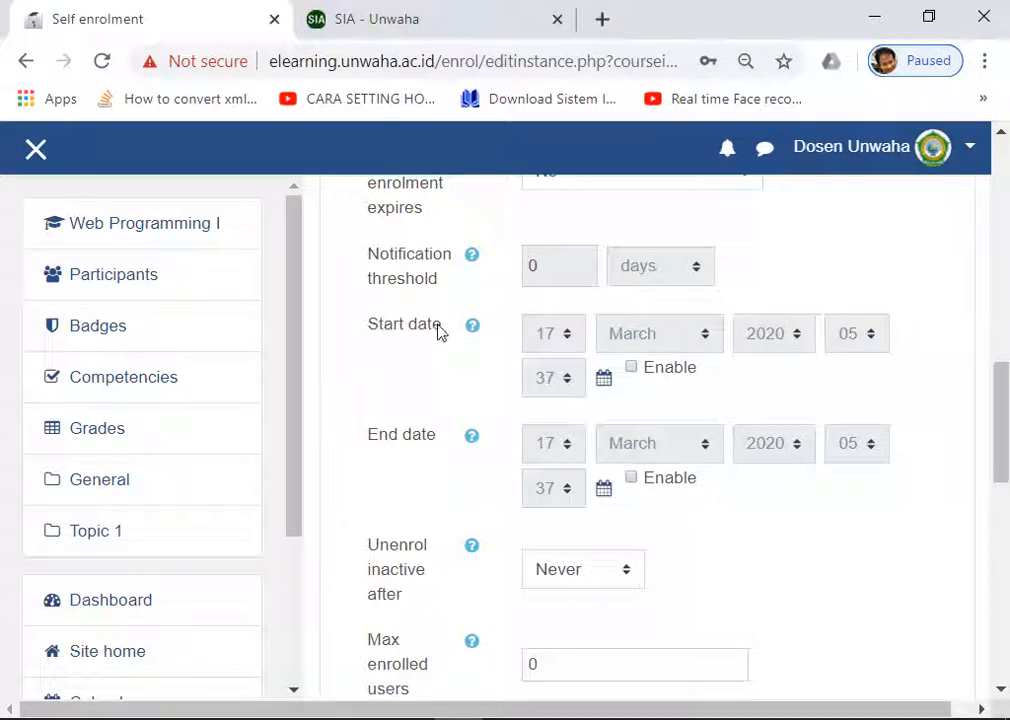
left_click(633, 369)
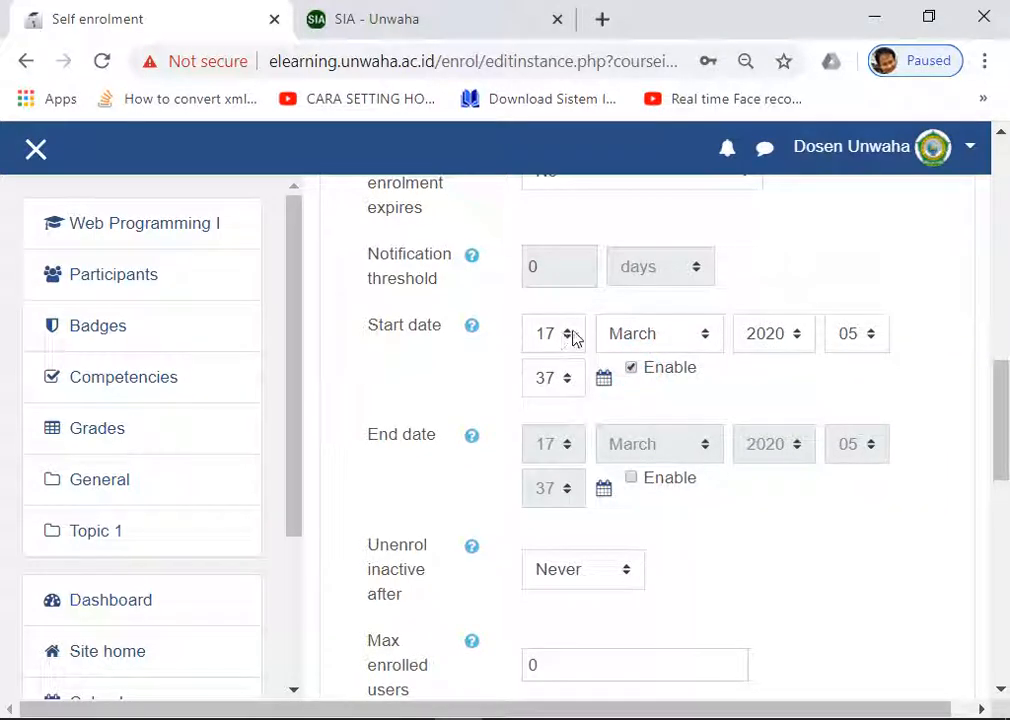
left_click(571, 338)
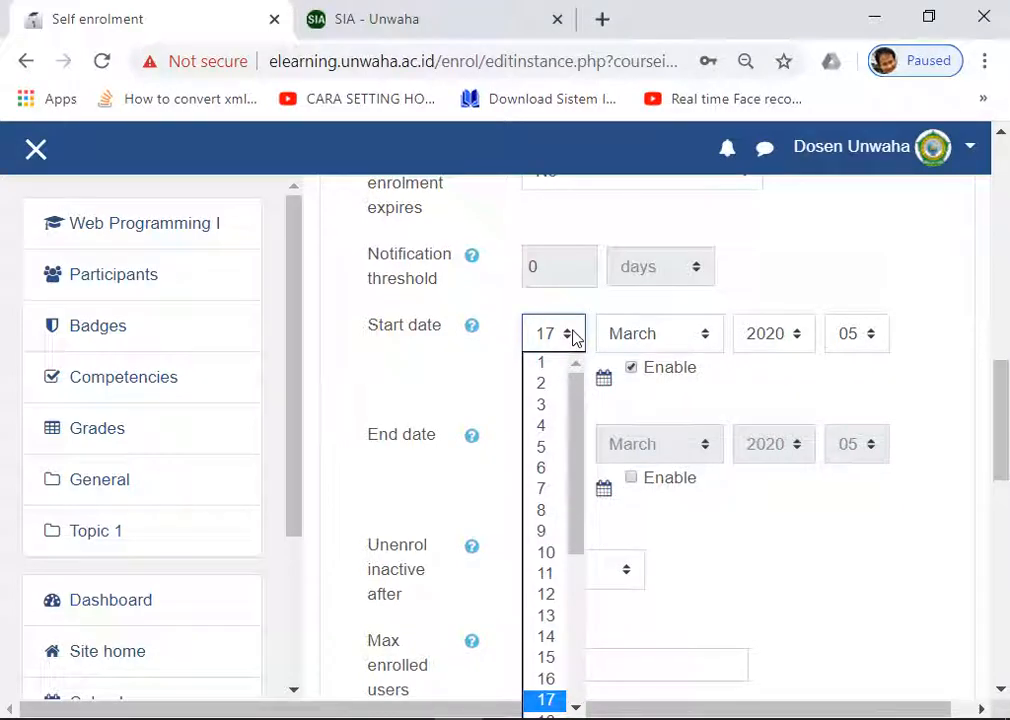
left_click(571, 338)
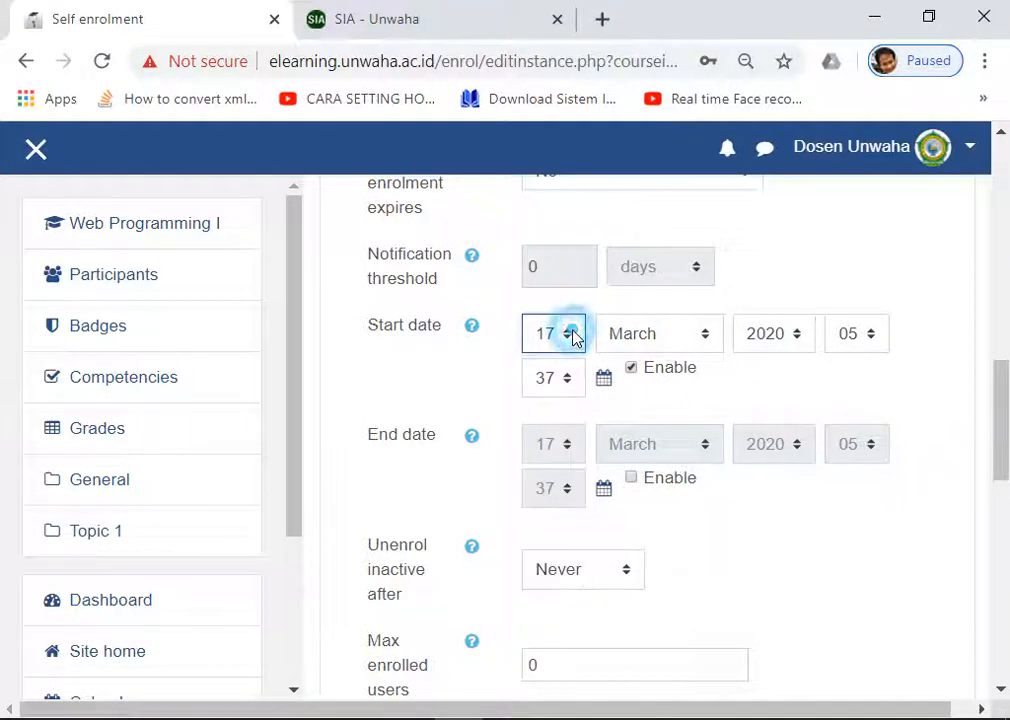
left_click(632, 369)
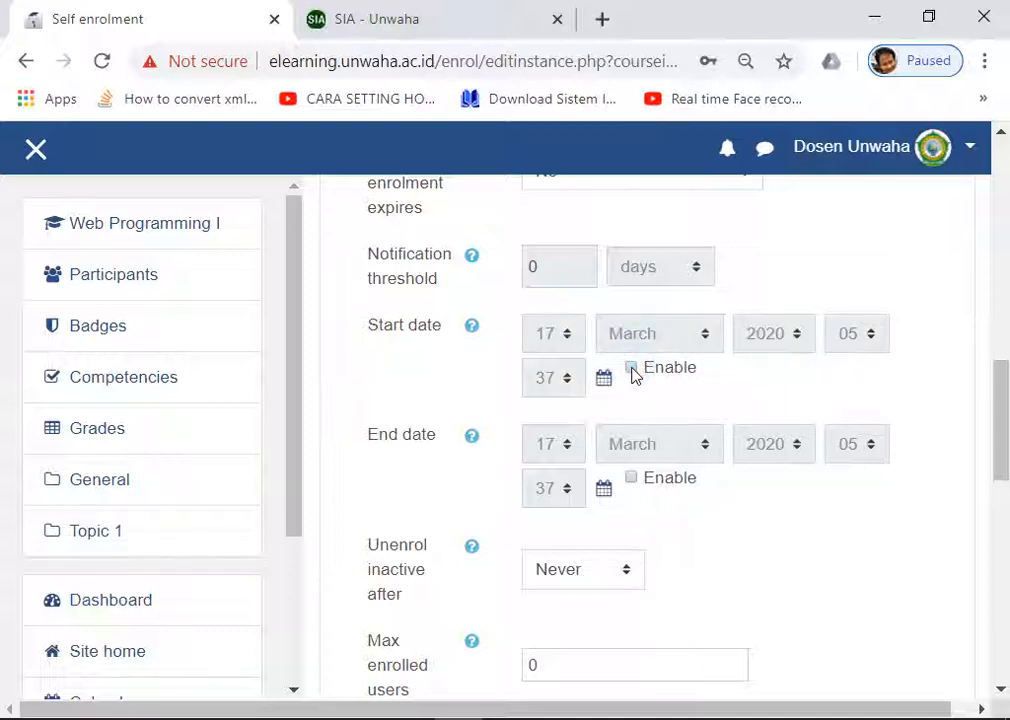
scroll(633, 373, "down", 2)
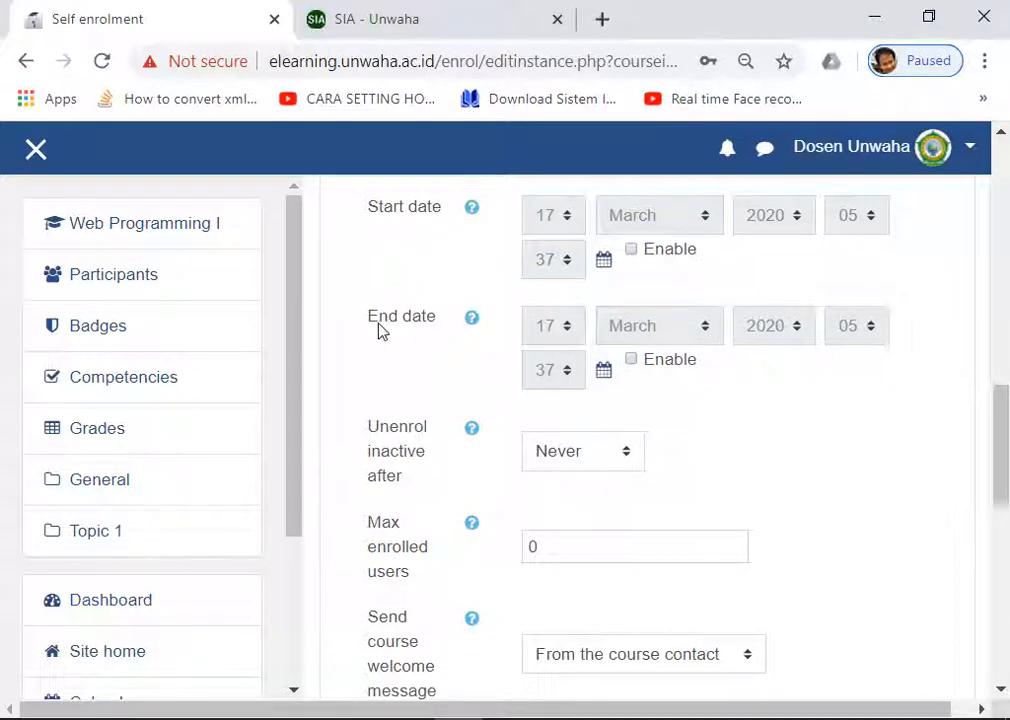
Step: Enable the self enrolment end date, set its day to 30, then disable it again
left_click(632, 360)
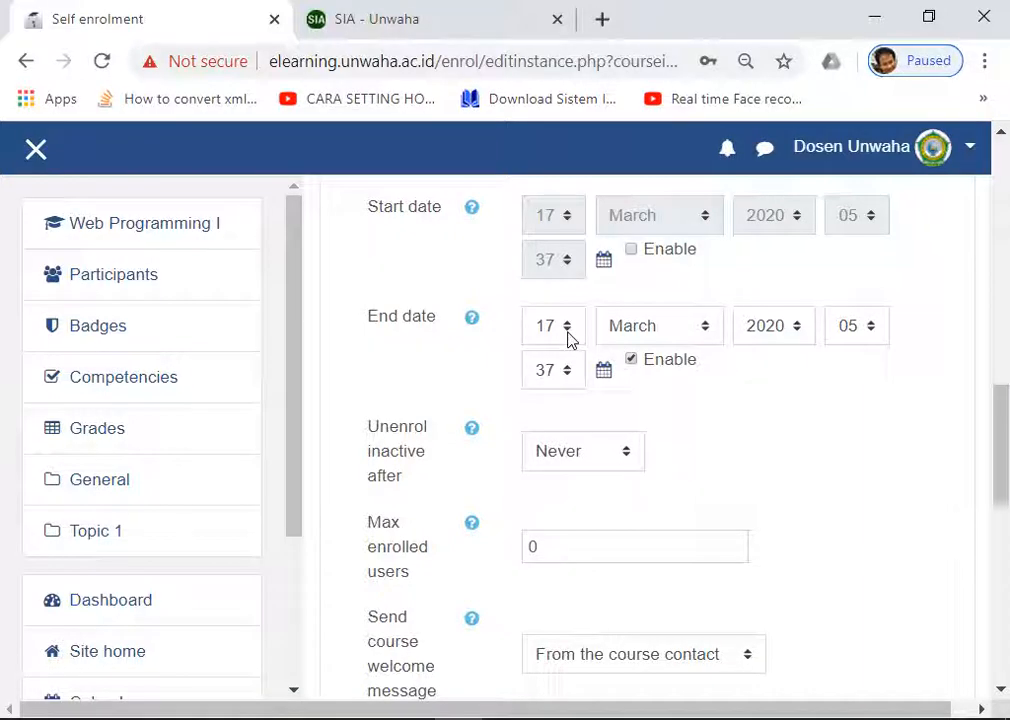
left_click(568, 336)
left_click_drag(578, 418, 582, 548)
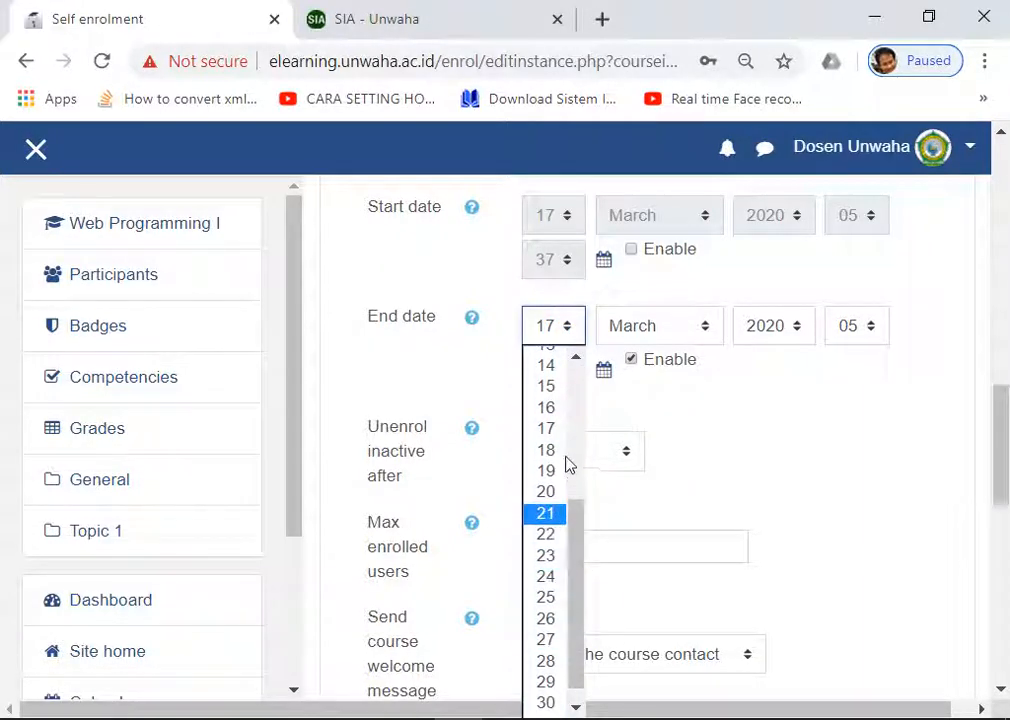
left_click(549, 704)
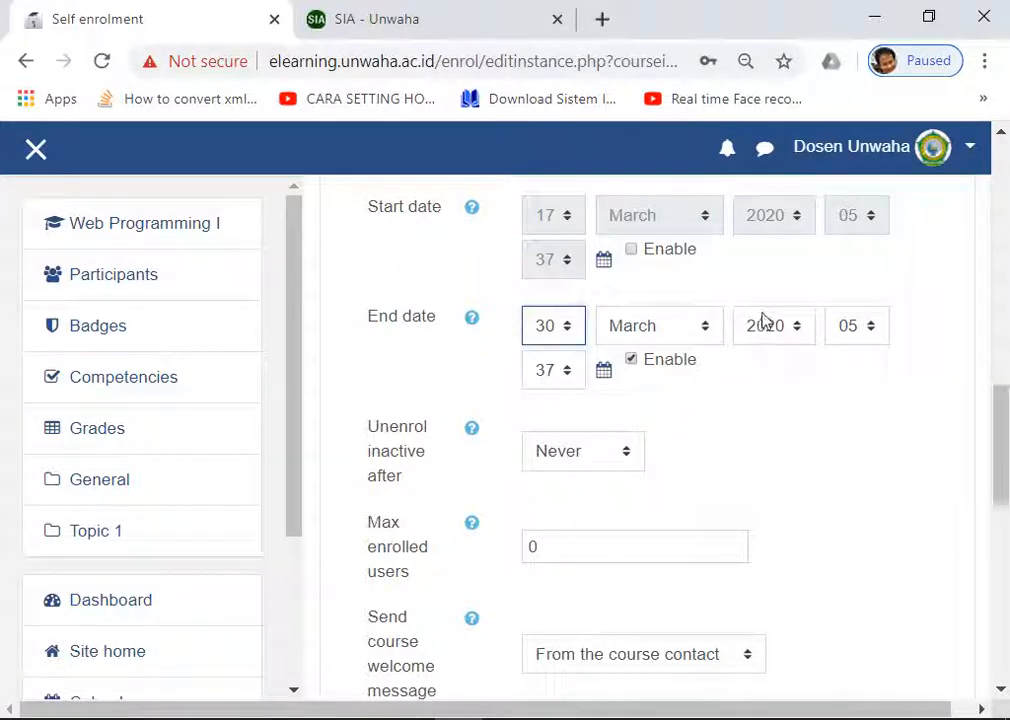
left_click(631, 361)
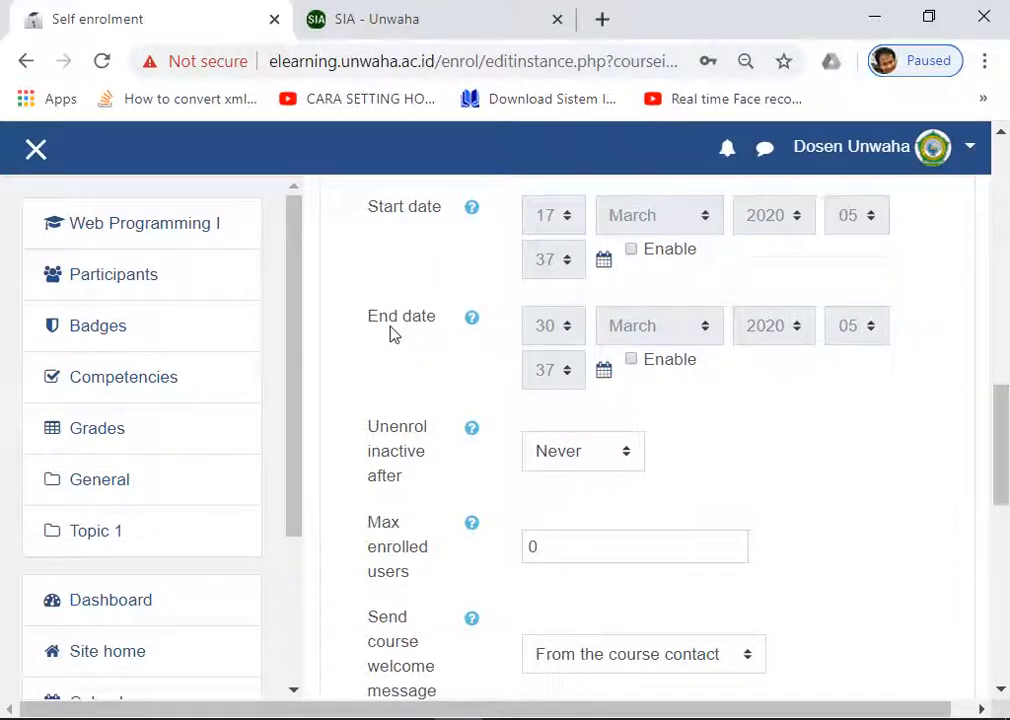
scroll(393, 333, "down", 1)
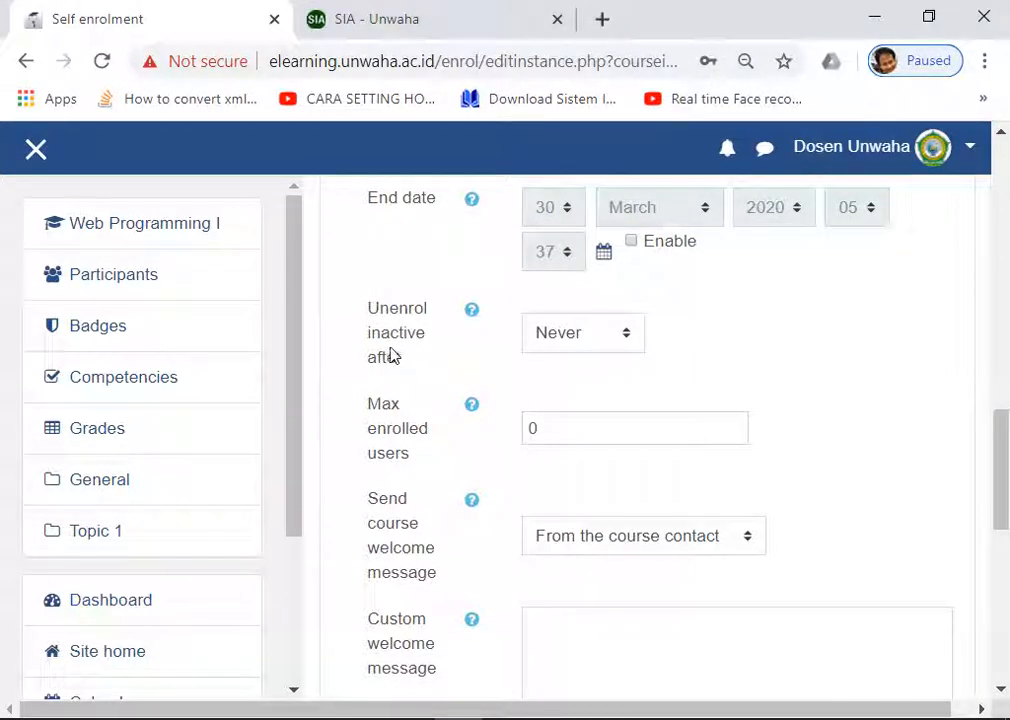
Step: Set 'Unenrol inactive after' to 7 days in the self enrolment form
left_click(591, 333)
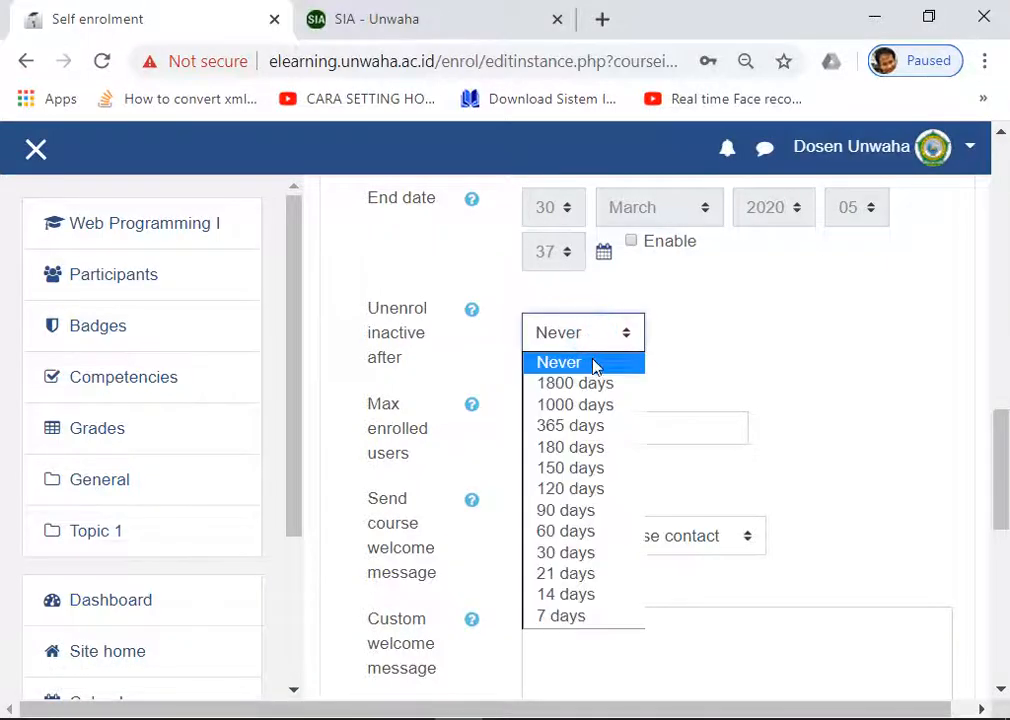
left_click(592, 362)
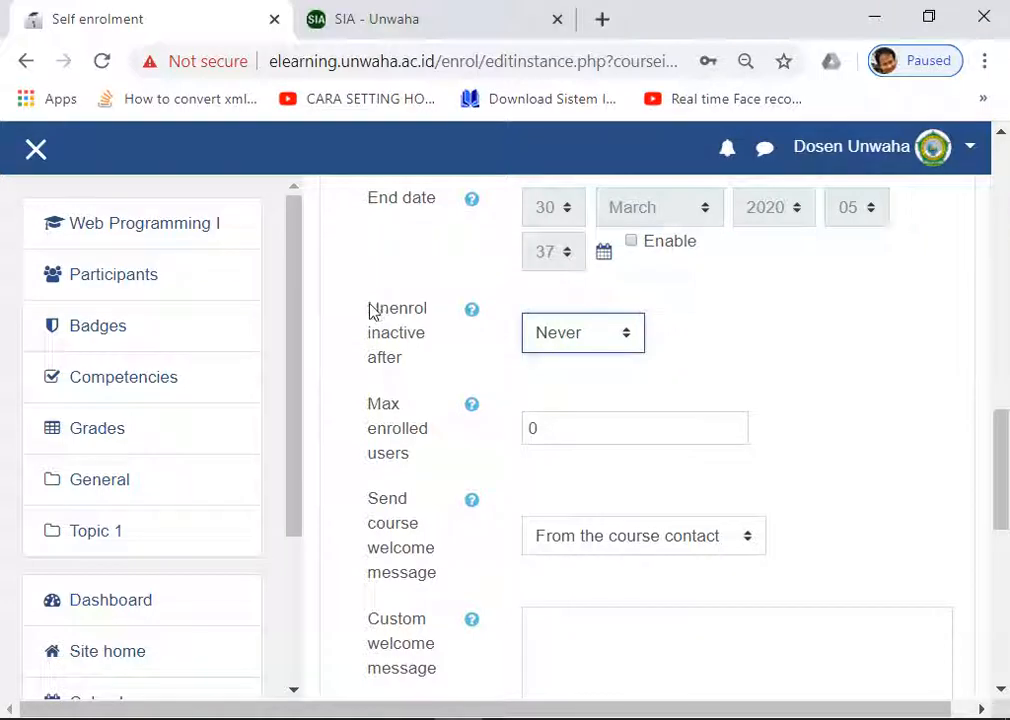
left_click(577, 335)
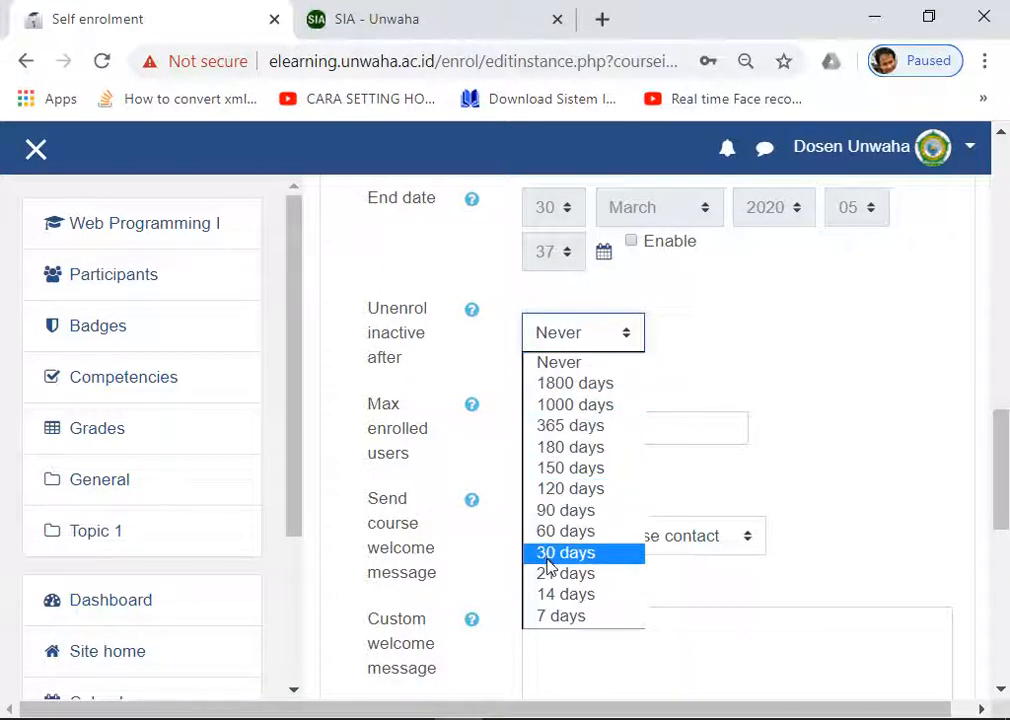
left_click(550, 618)
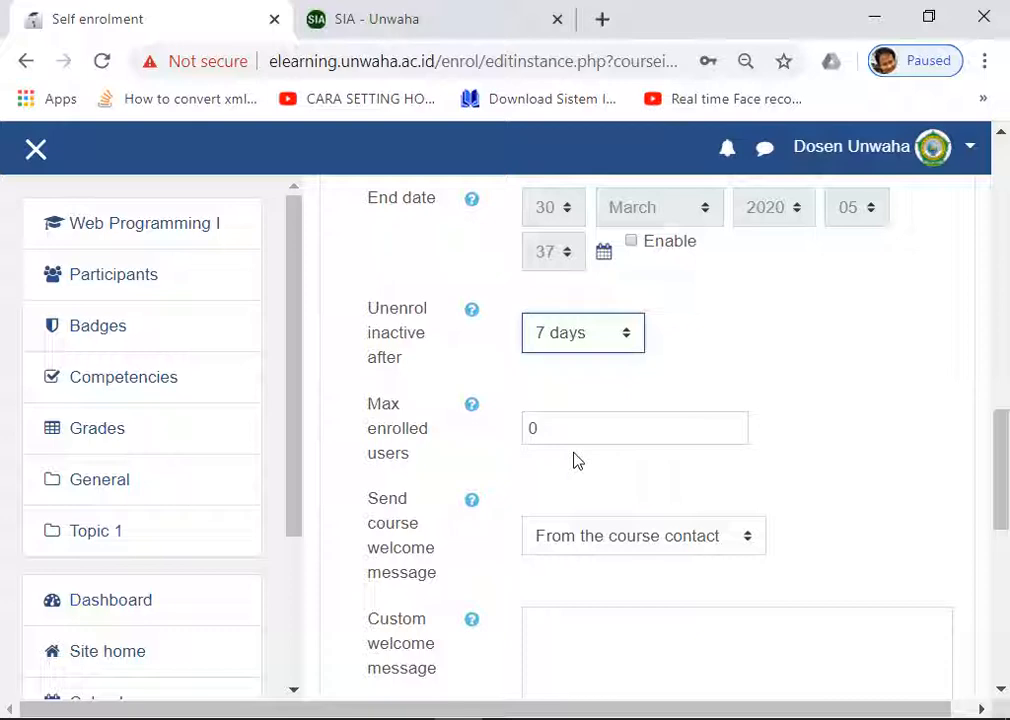
left_click(624, 336)
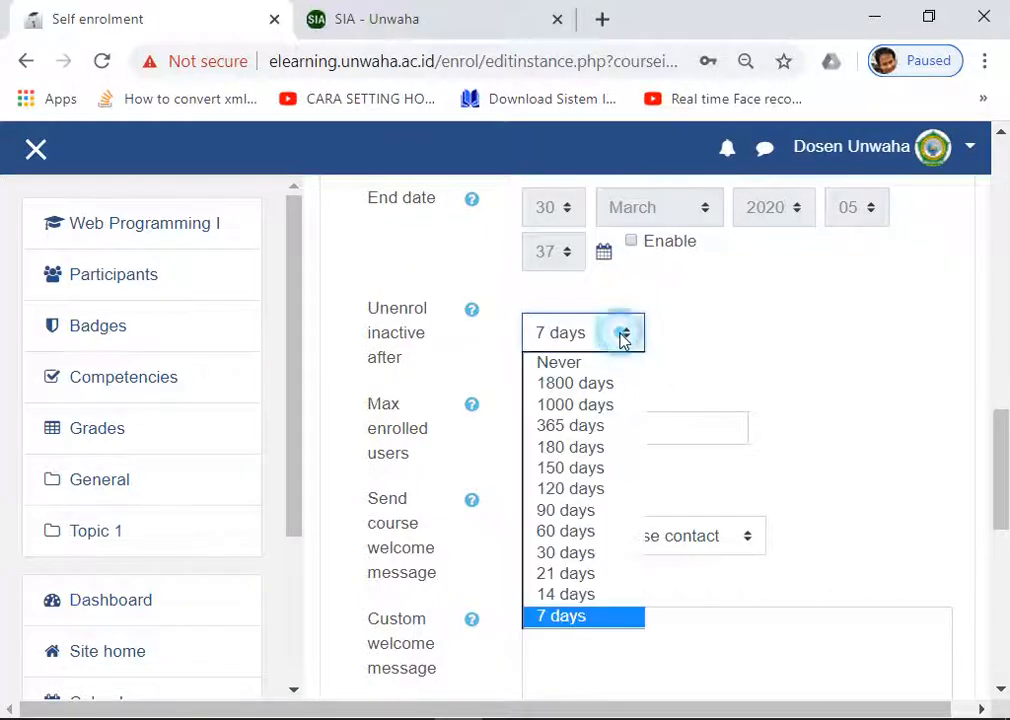
left_click(556, 618)
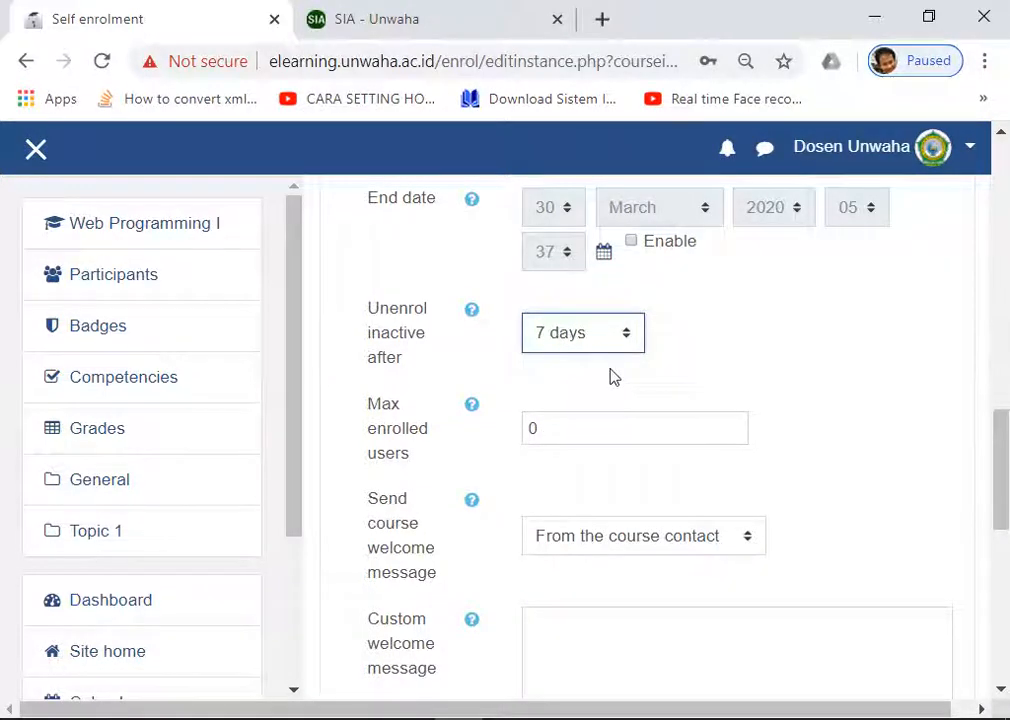
scroll(609, 376, "down", 1)
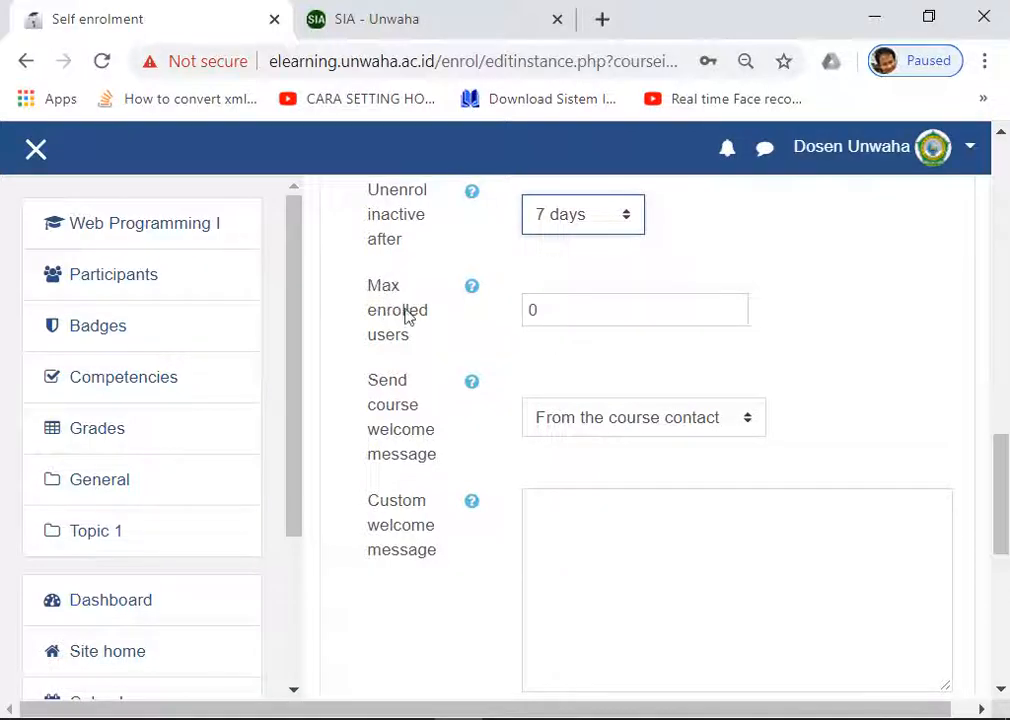
left_click(541, 309)
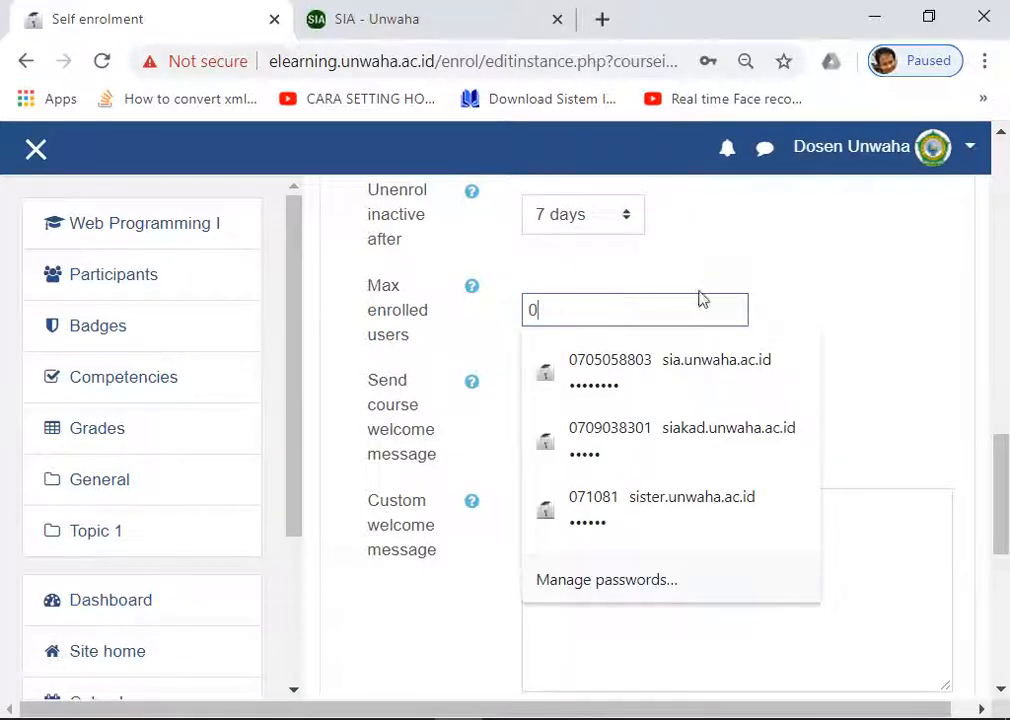
left_click(778, 284)
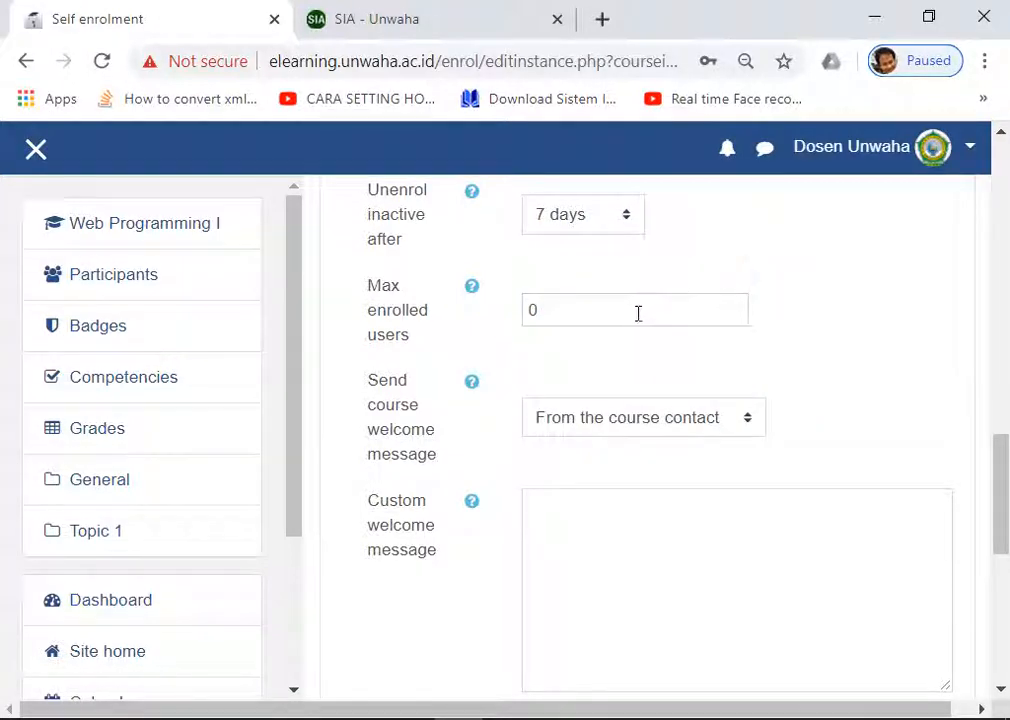
double_click(563, 312)
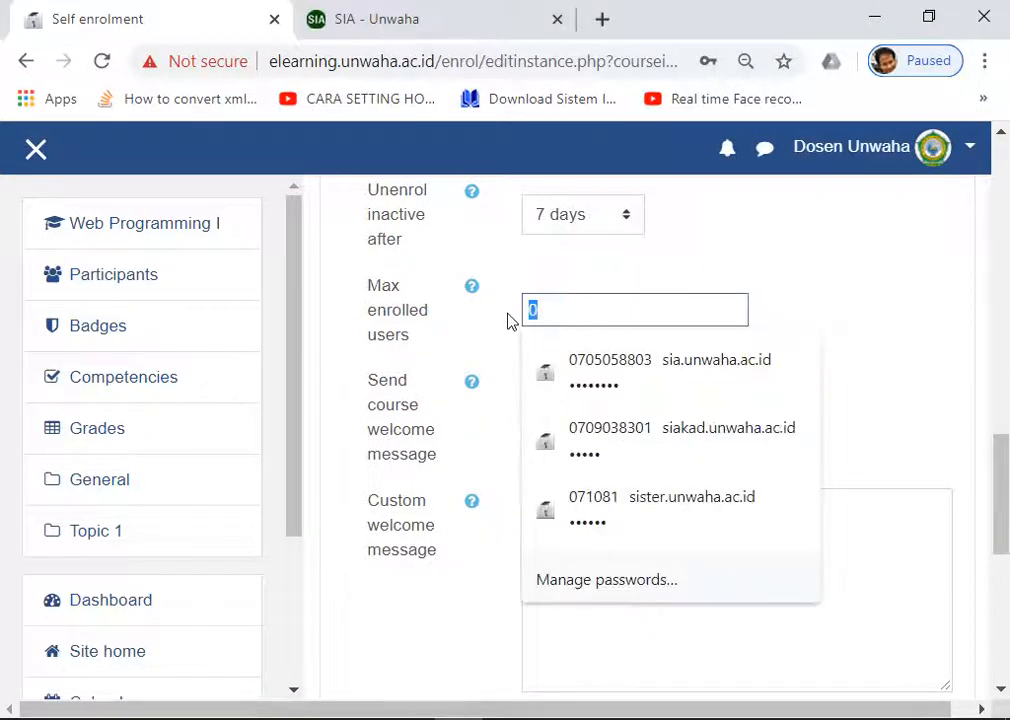
type("5")
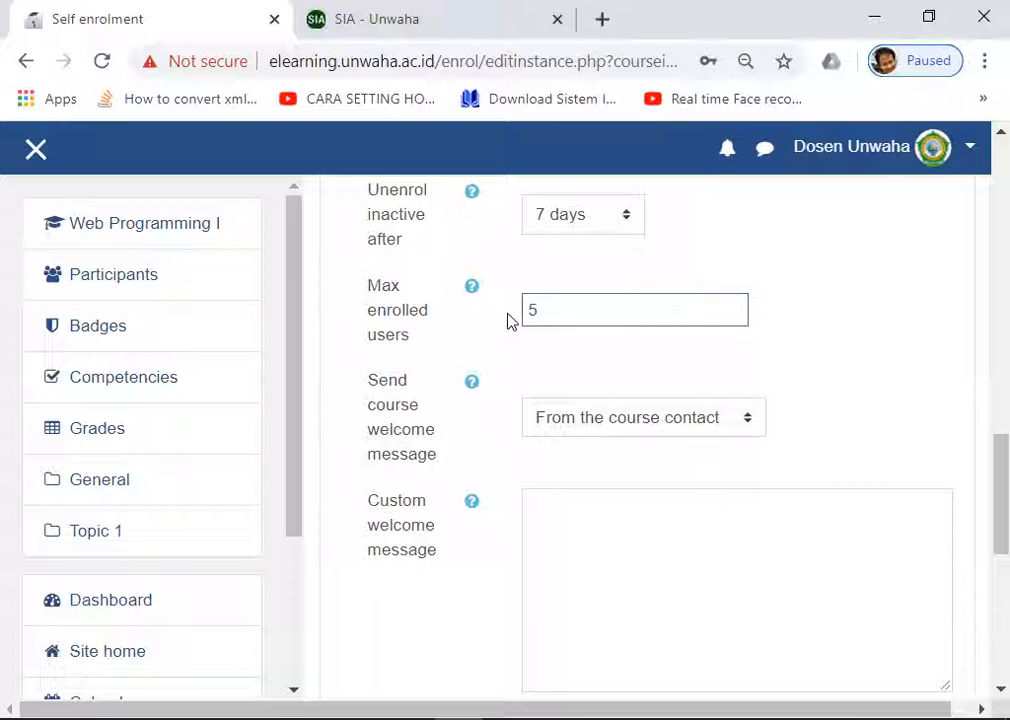
key("BackSpace")
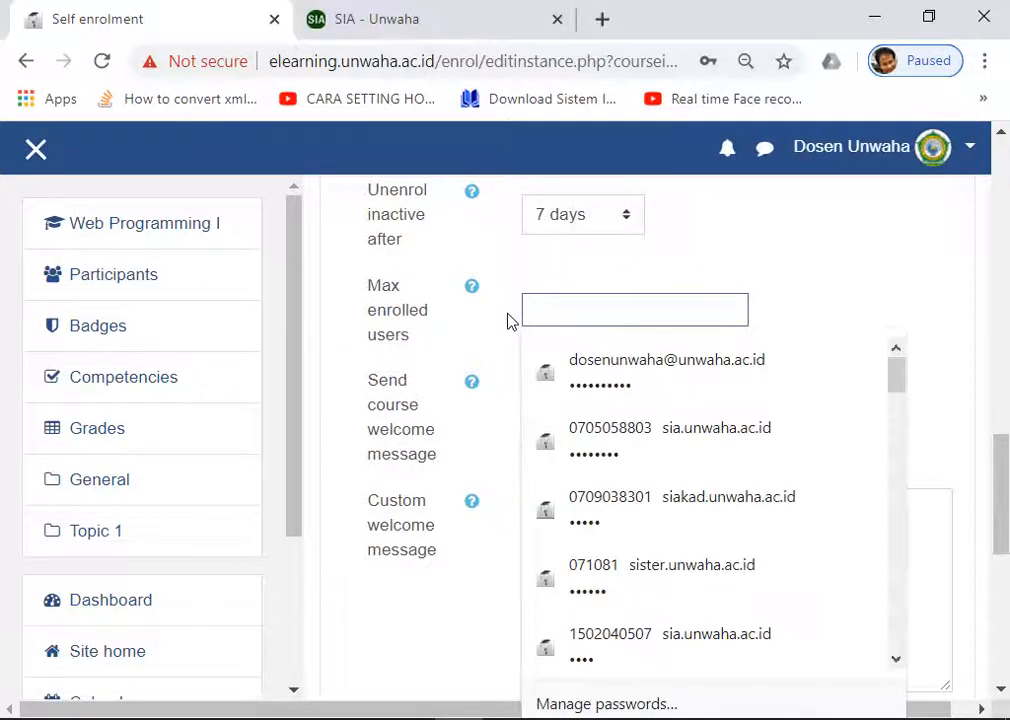
type("0")
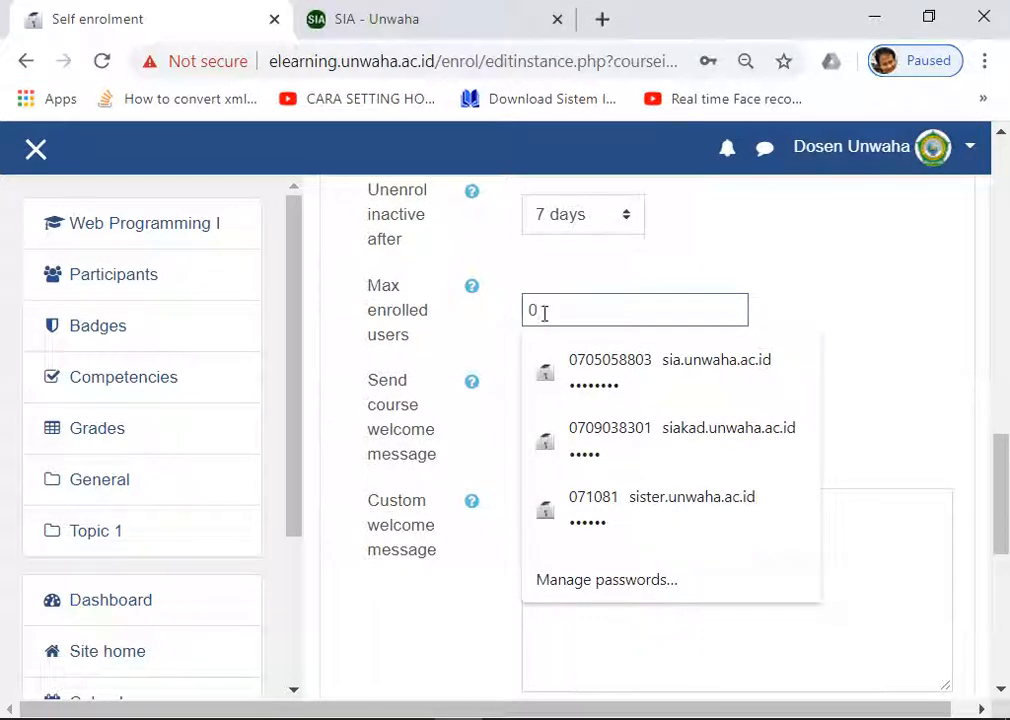
left_click(780, 285)
scroll(778, 287, "down", 4)
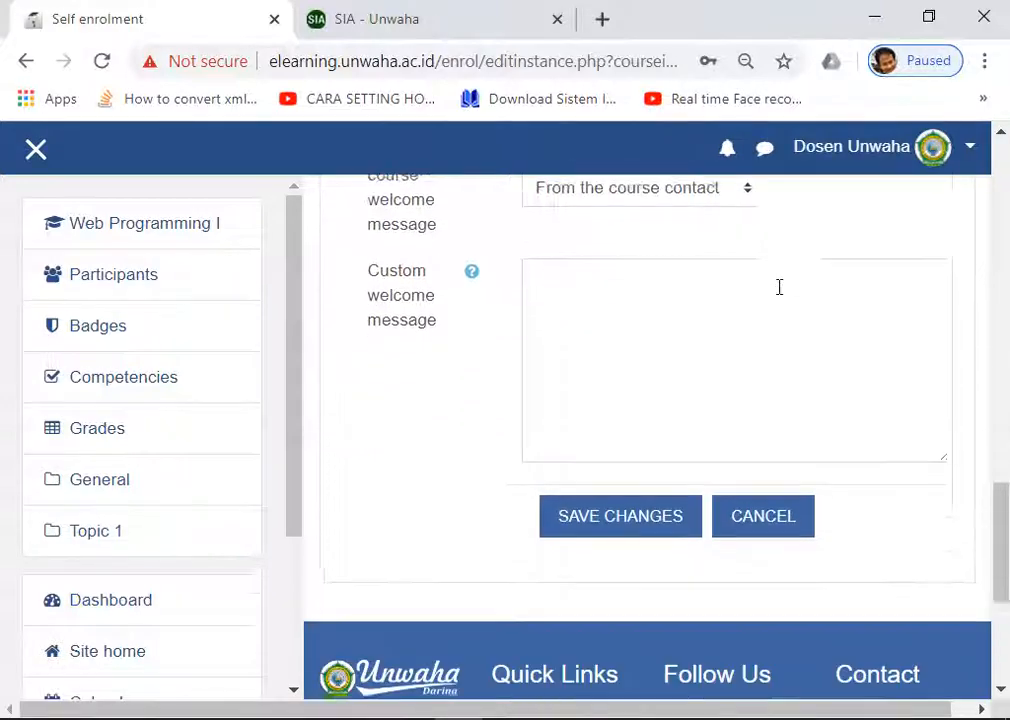
scroll(778, 287, "up", 4)
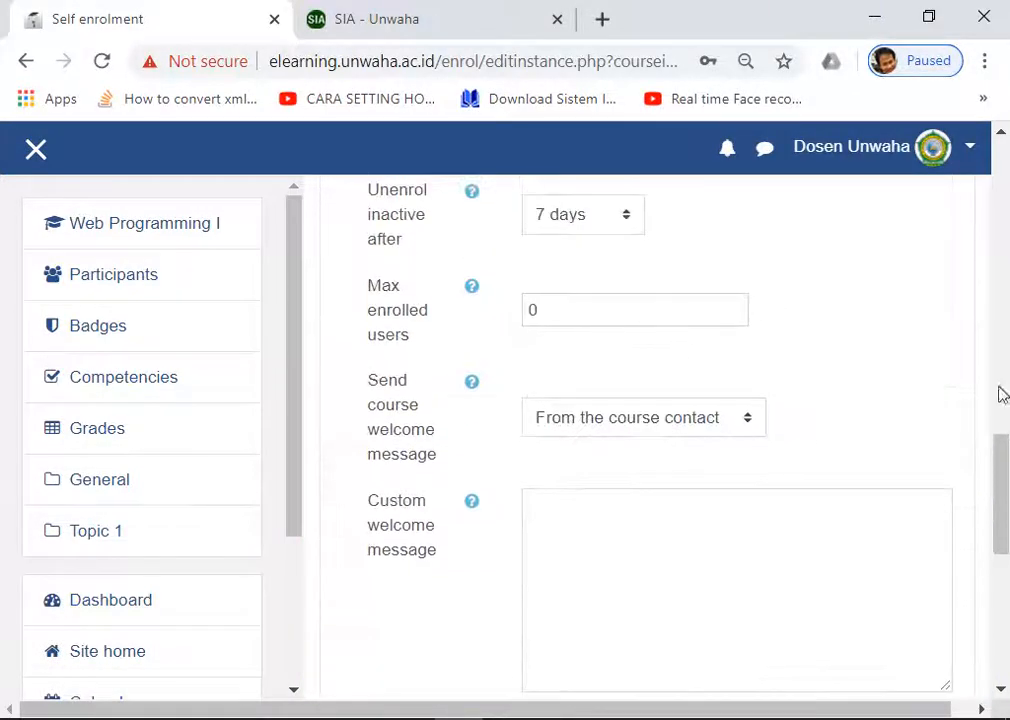
left_click_drag(998, 466, 1005, 288)
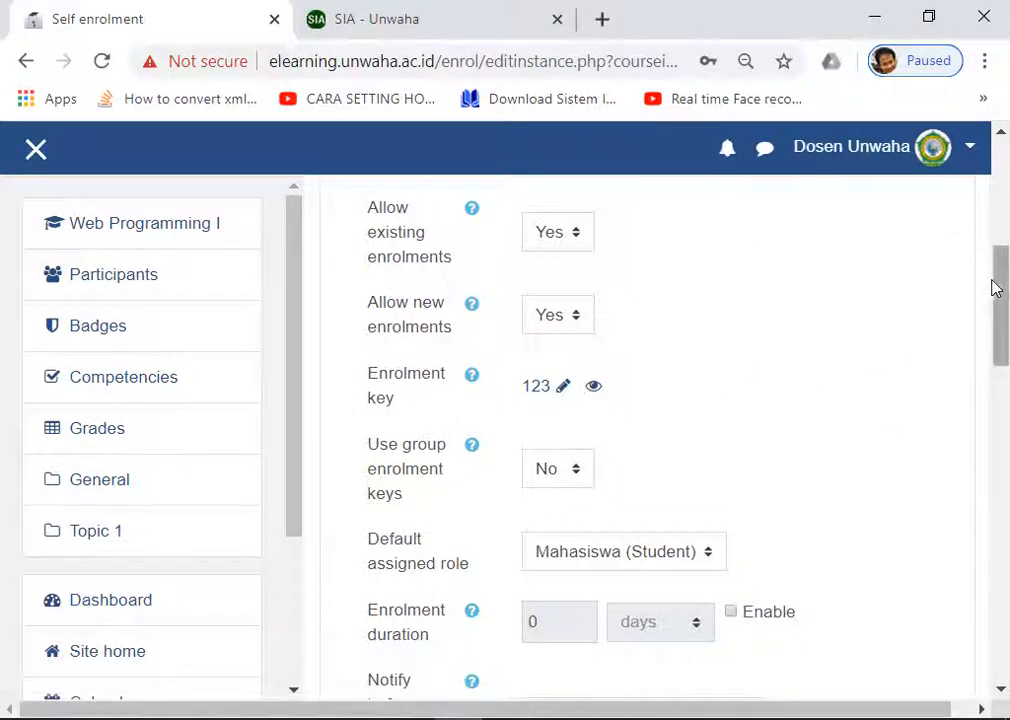
left_click_drag(1000, 277, 1004, 448)
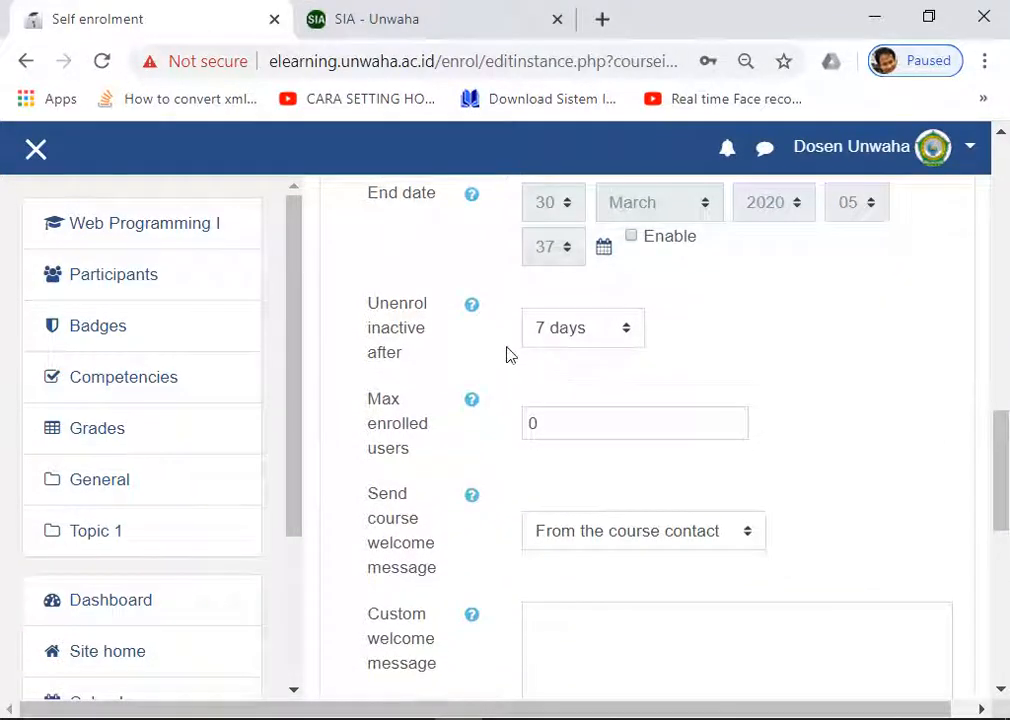
left_click(579, 332)
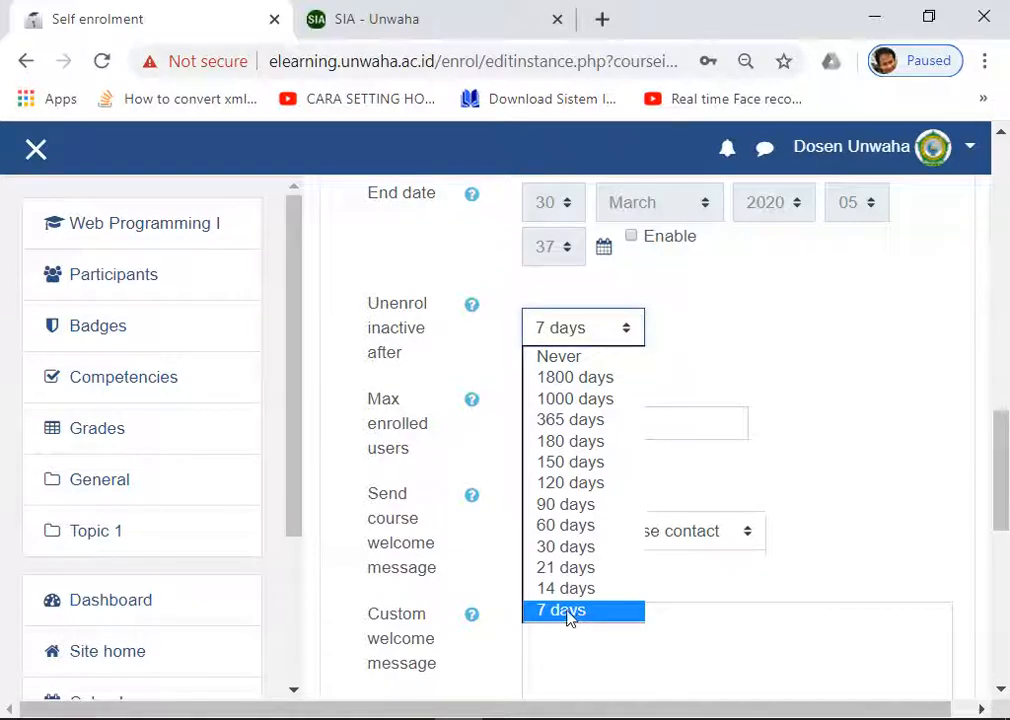
left_click(572, 612)
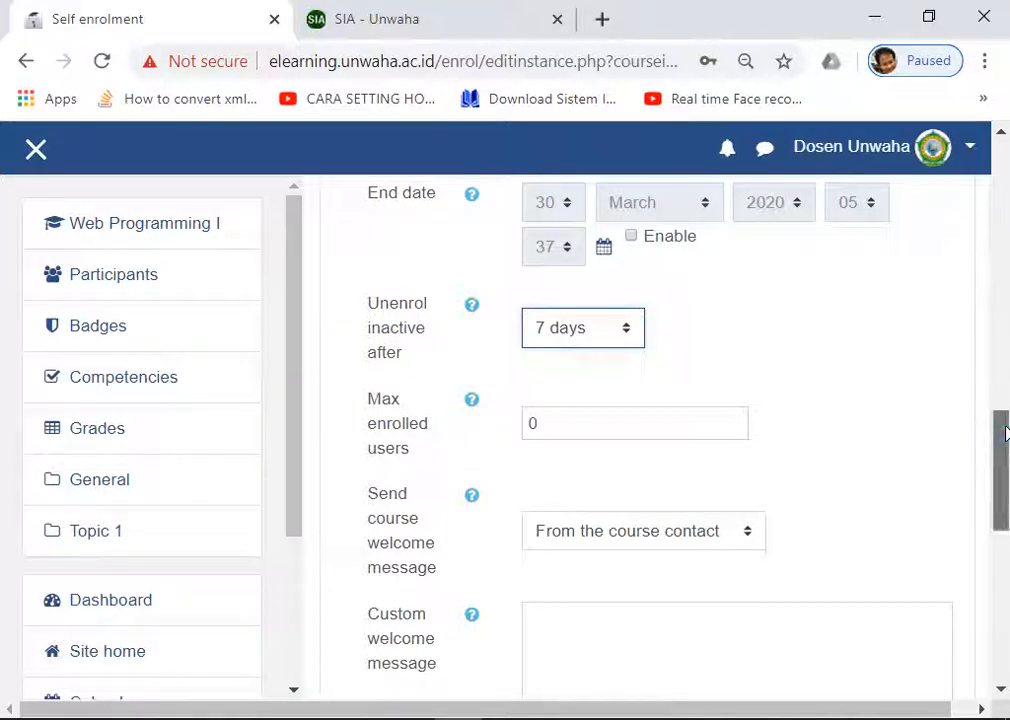
left_click(579, 332)
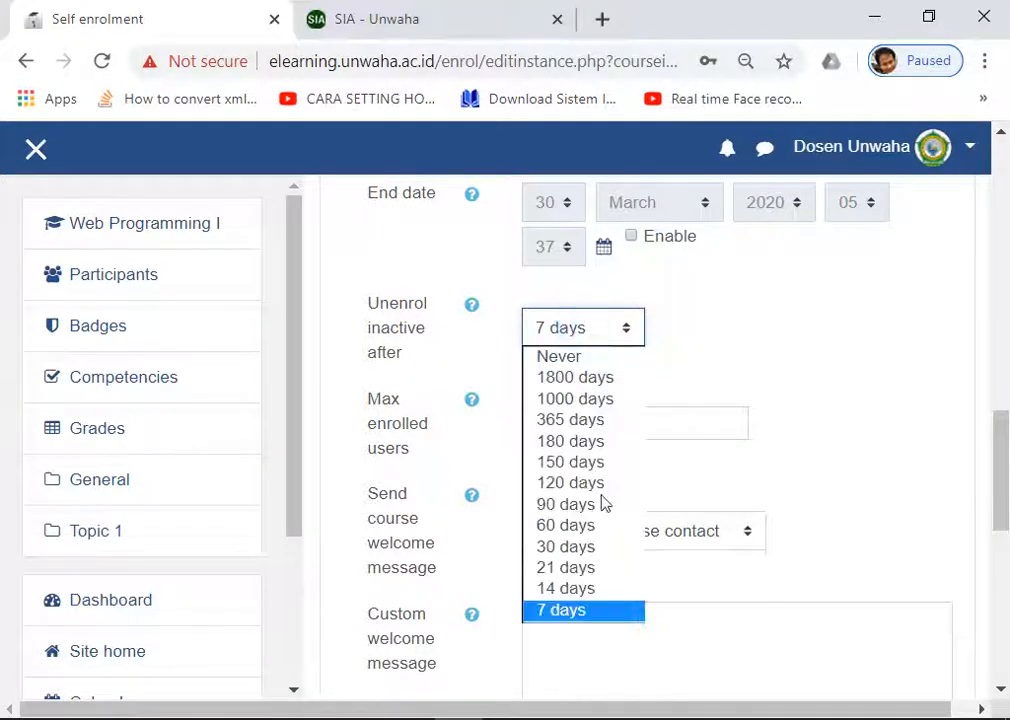
left_click(555, 615)
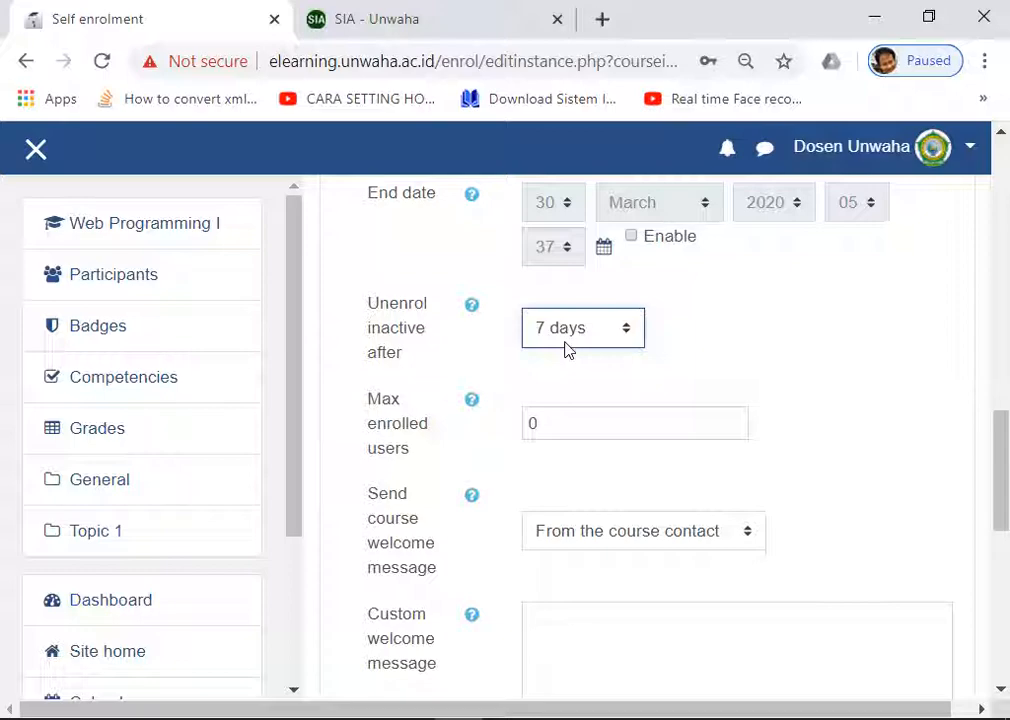
scroll(556, 330, "down", 3)
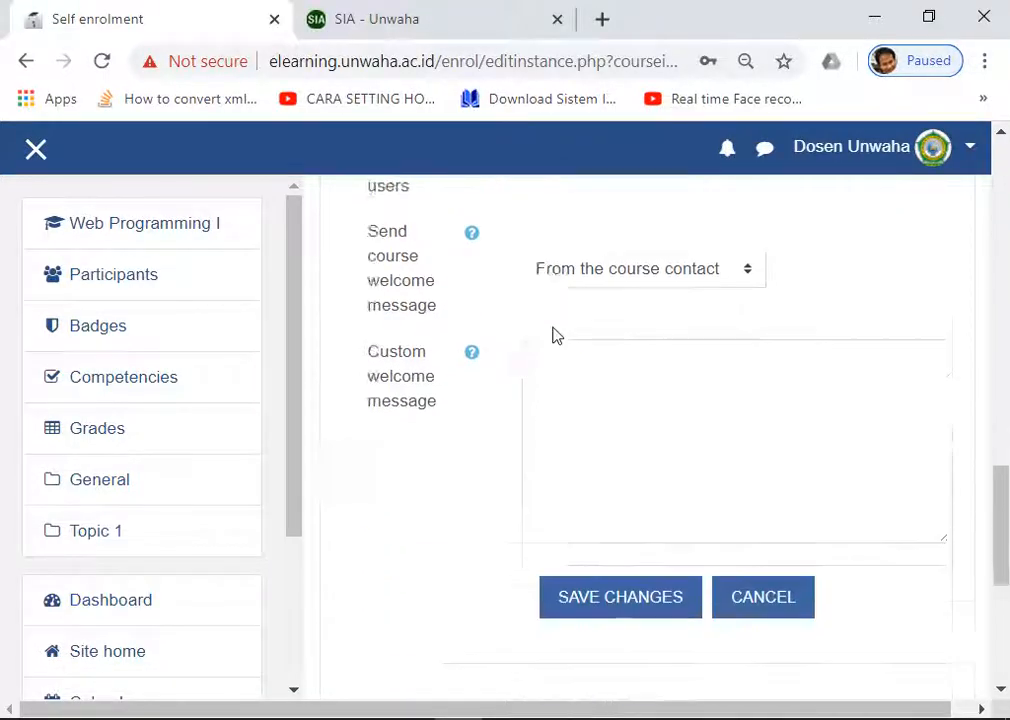
scroll(556, 336, "down", 2)
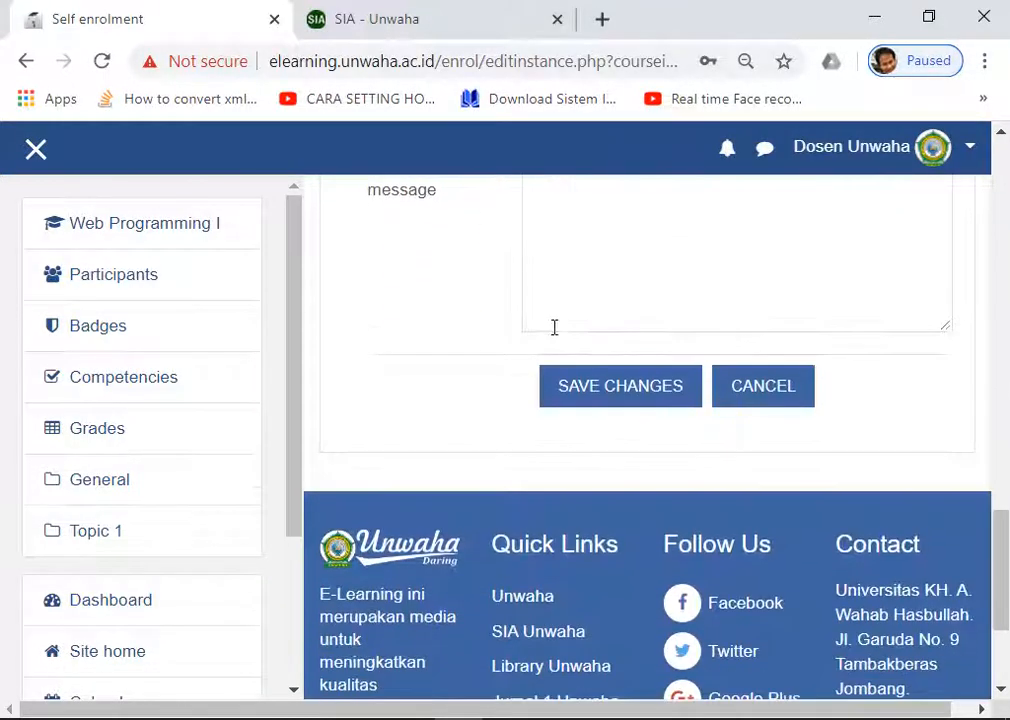
Step: Save the self enrolment settings and review the Enrolment methods list
left_click(612, 393)
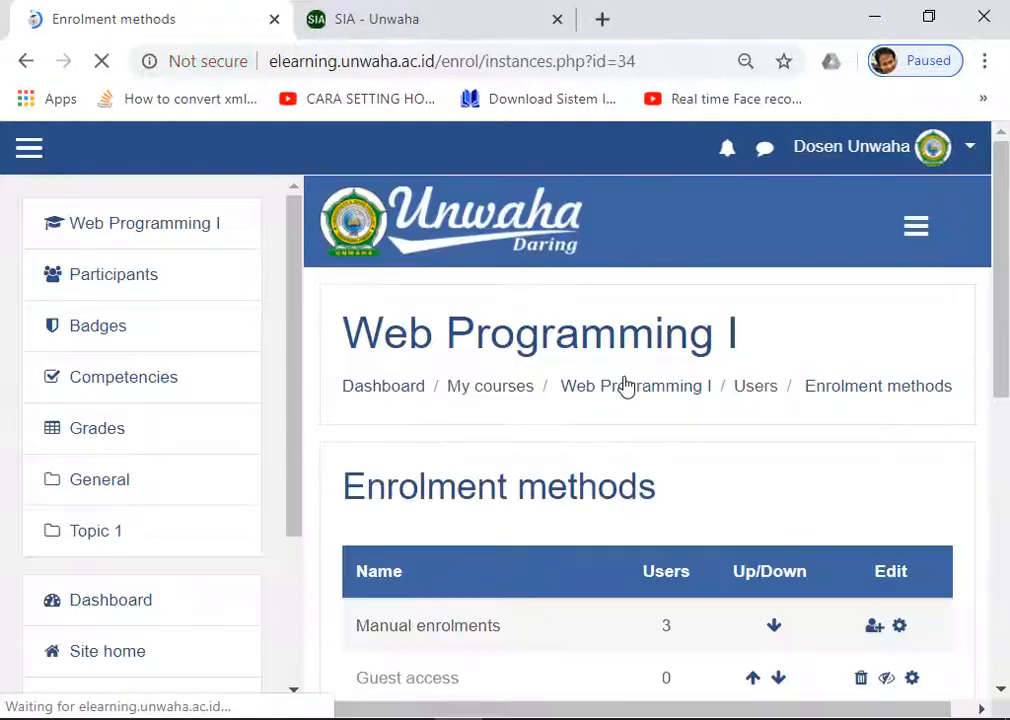
scroll(604, 377, "down", 5)
scroll(607, 376, "up", 2)
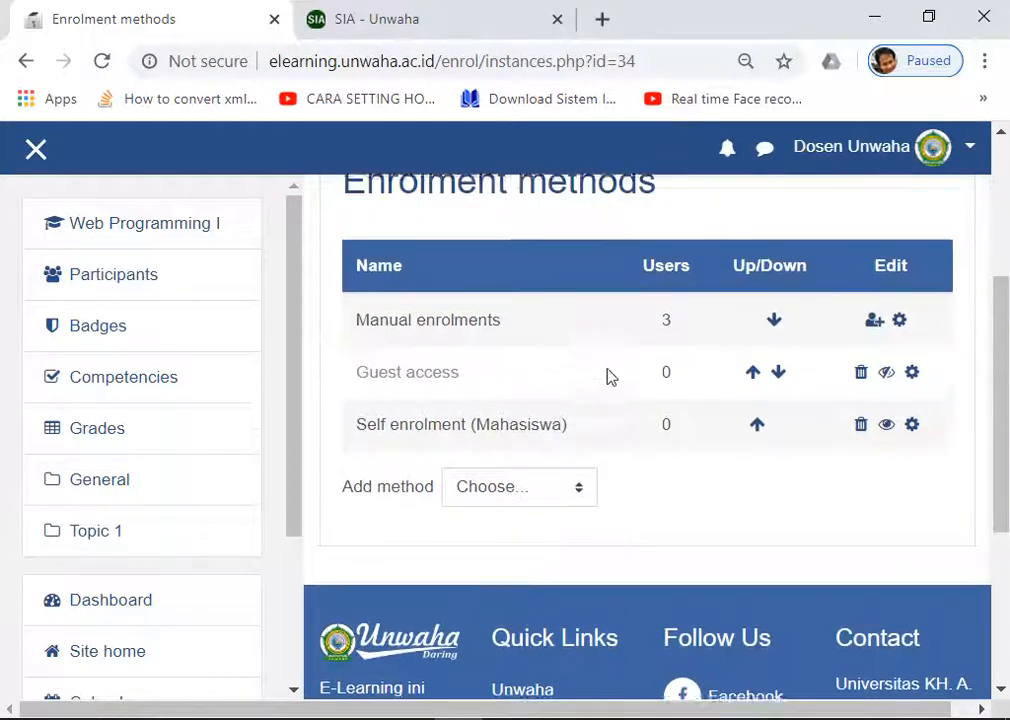
scroll(608, 370, "down", 1)
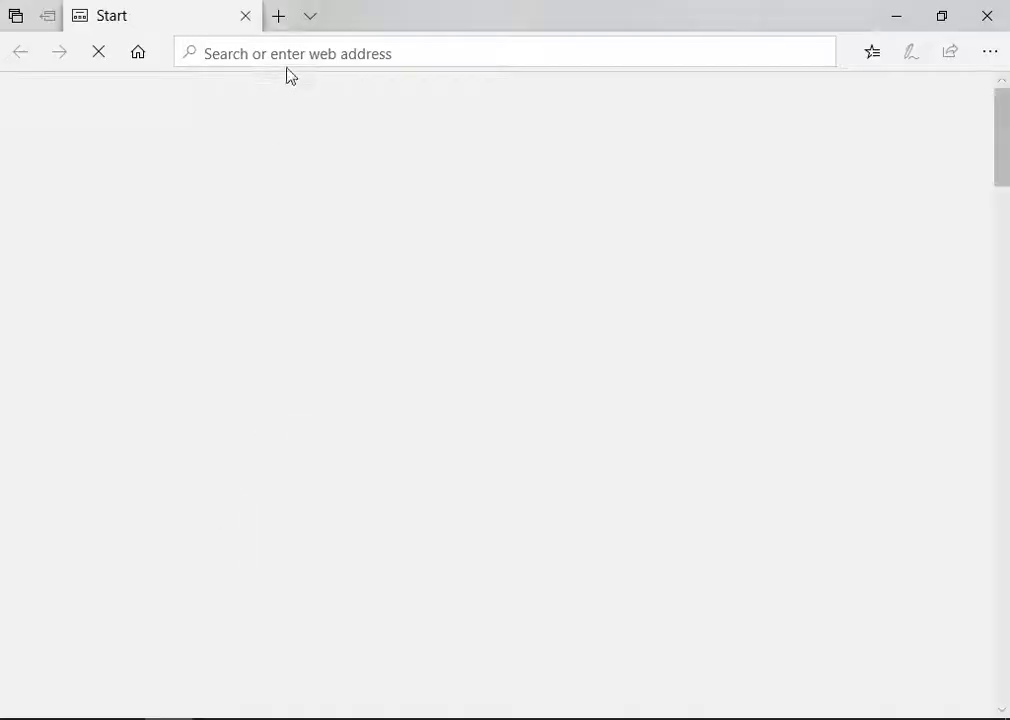
Step: Open a second browser window and go to the e-learning site
left_click(304, 55)
type("elearning.unwaha.ac.id/")
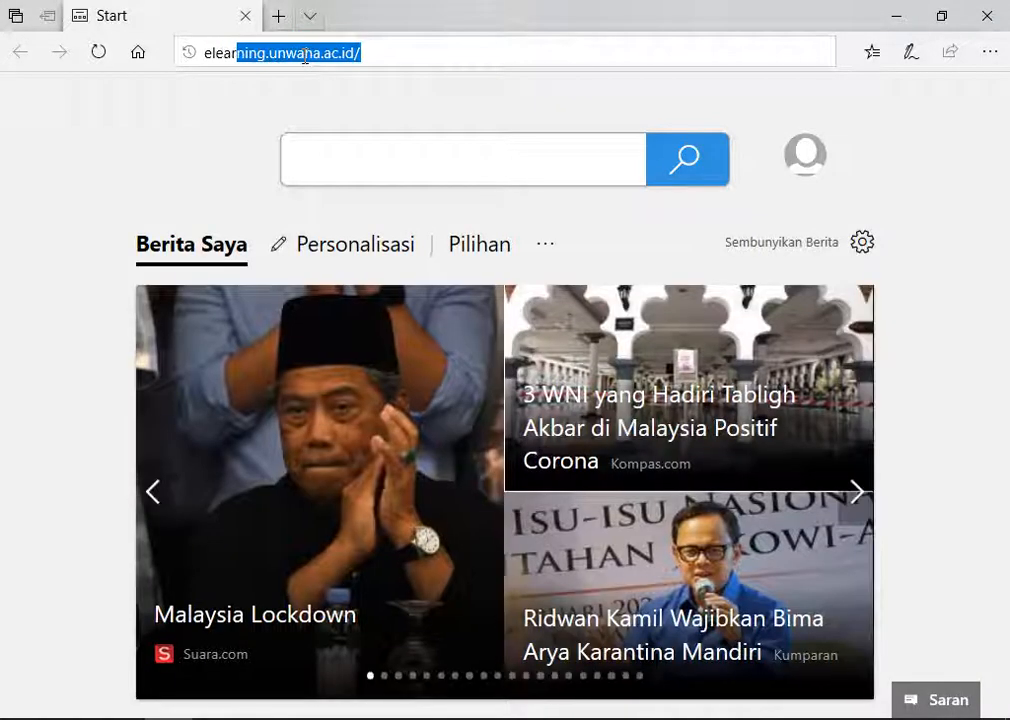
key("Return")
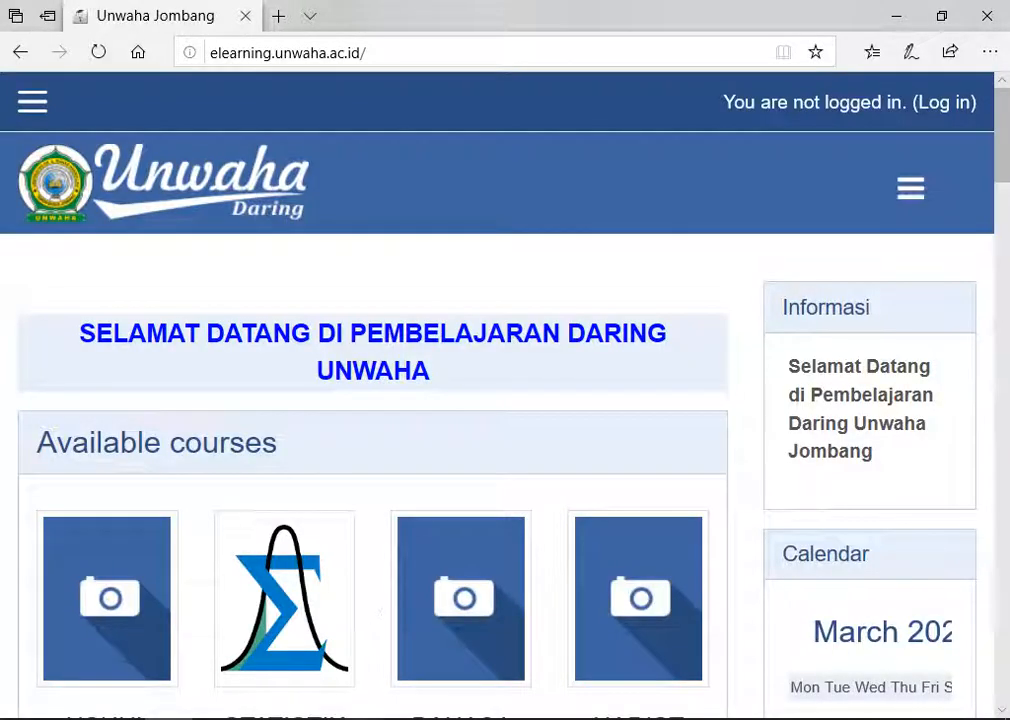
Step: Copy the first student's ID number from Notepad, then open the site's login page
mouse_move(354, 692)
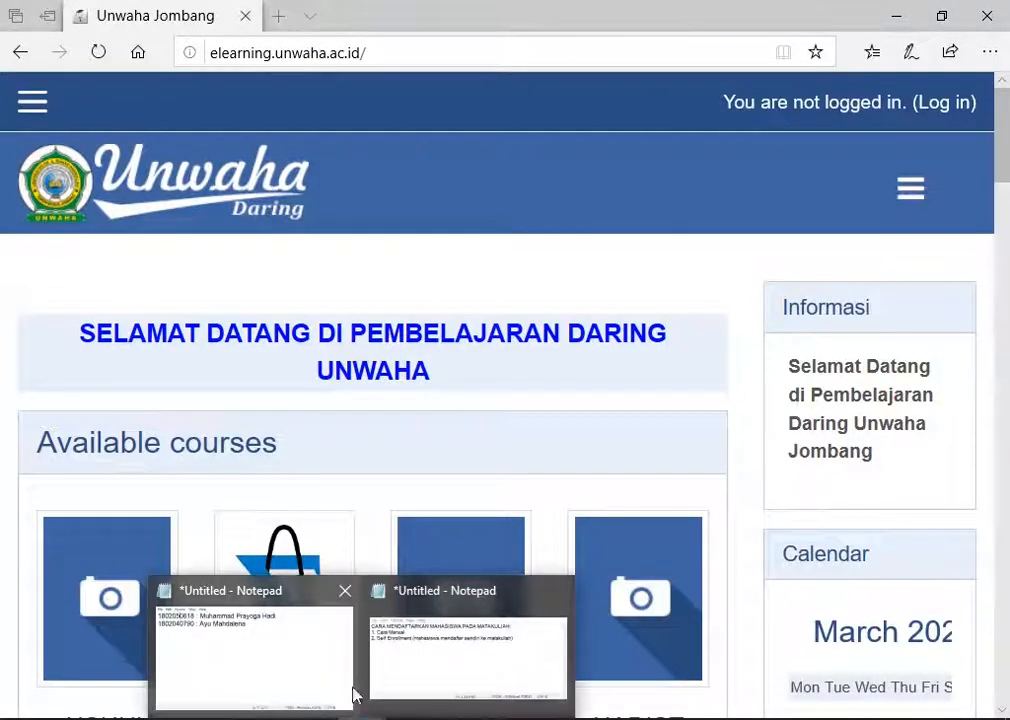
left_click(267, 647)
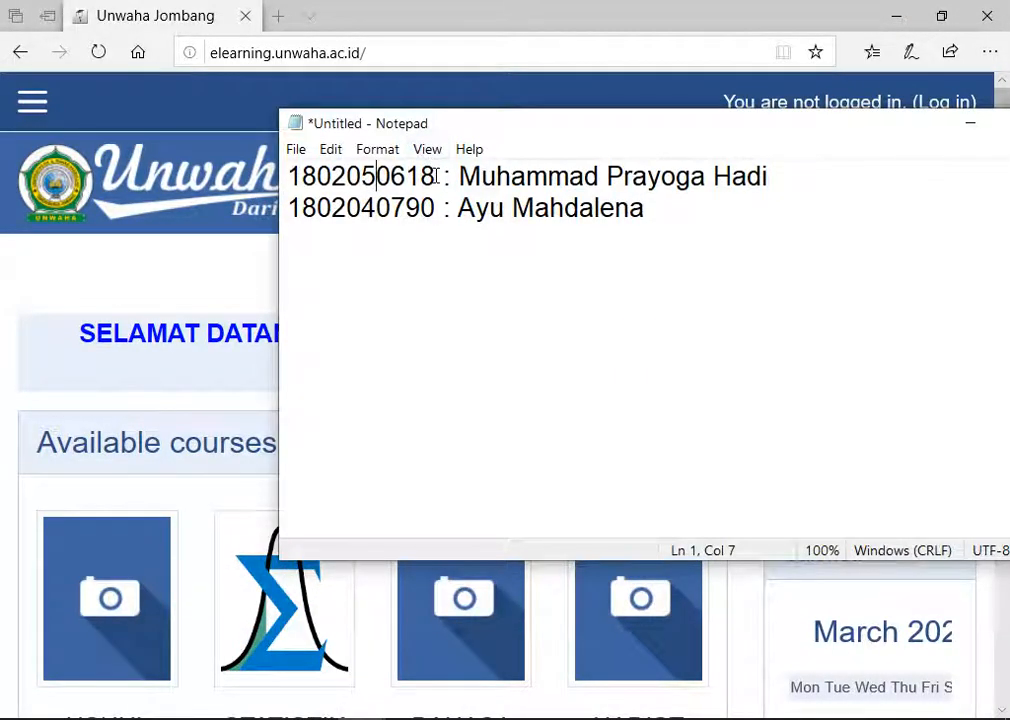
left_click_drag(317, 176, 288, 176)
right_click(356, 176)
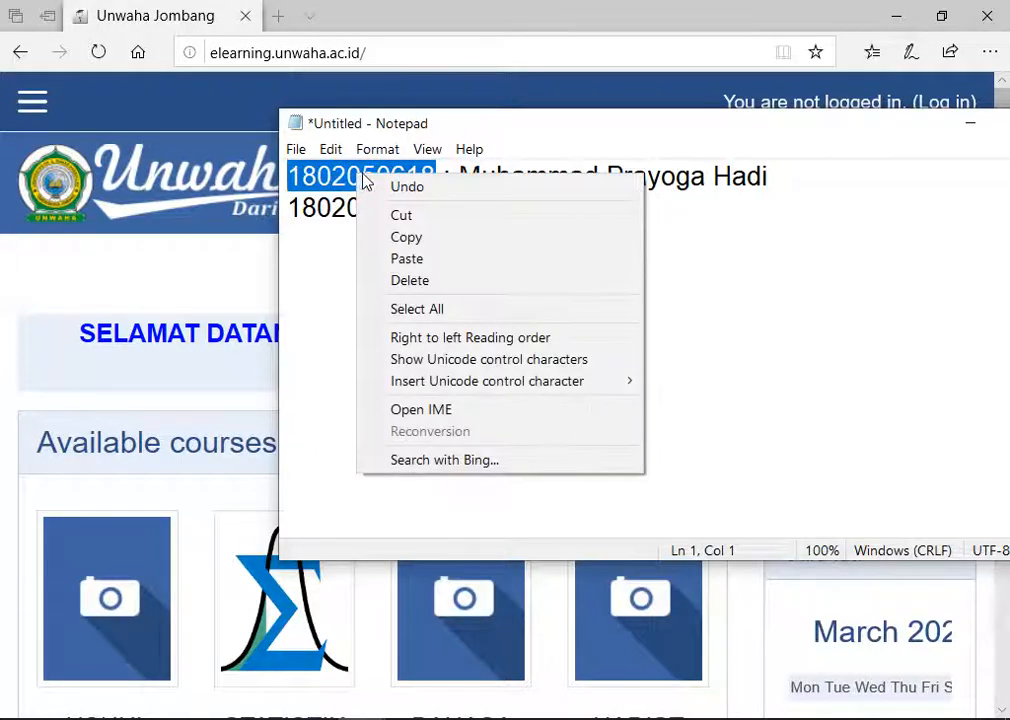
left_click(405, 239)
key("alt+Tab")
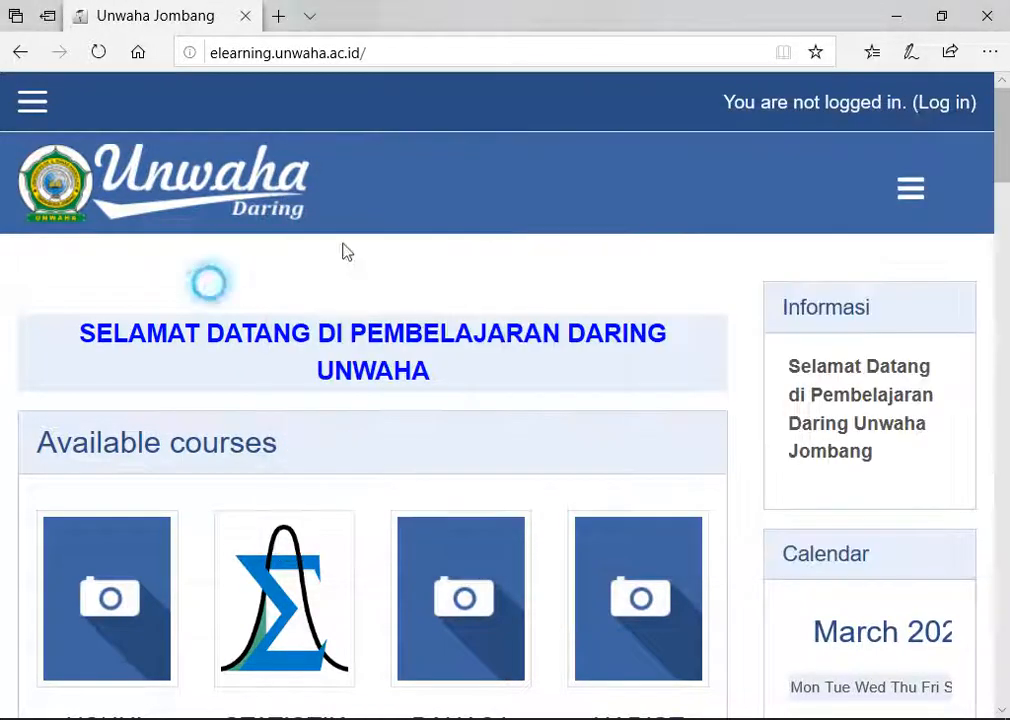
left_click(942, 103)
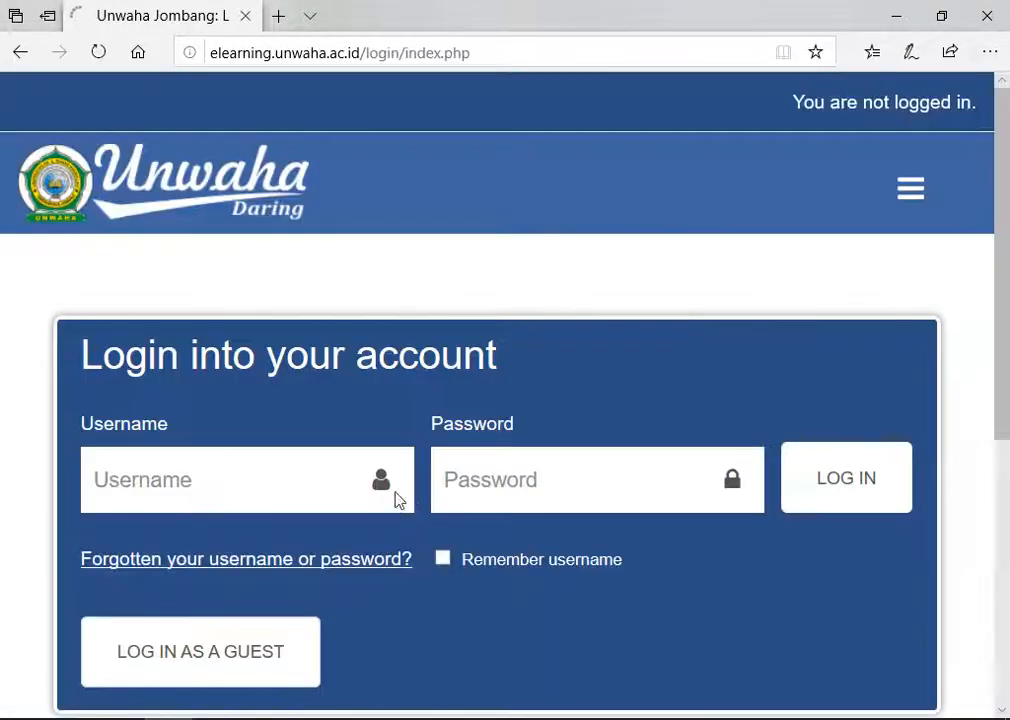
Step: Log in as the student using the pasted ID number and the student's password
left_click(282, 467)
key("ctrl+v")
left_click(575, 463)
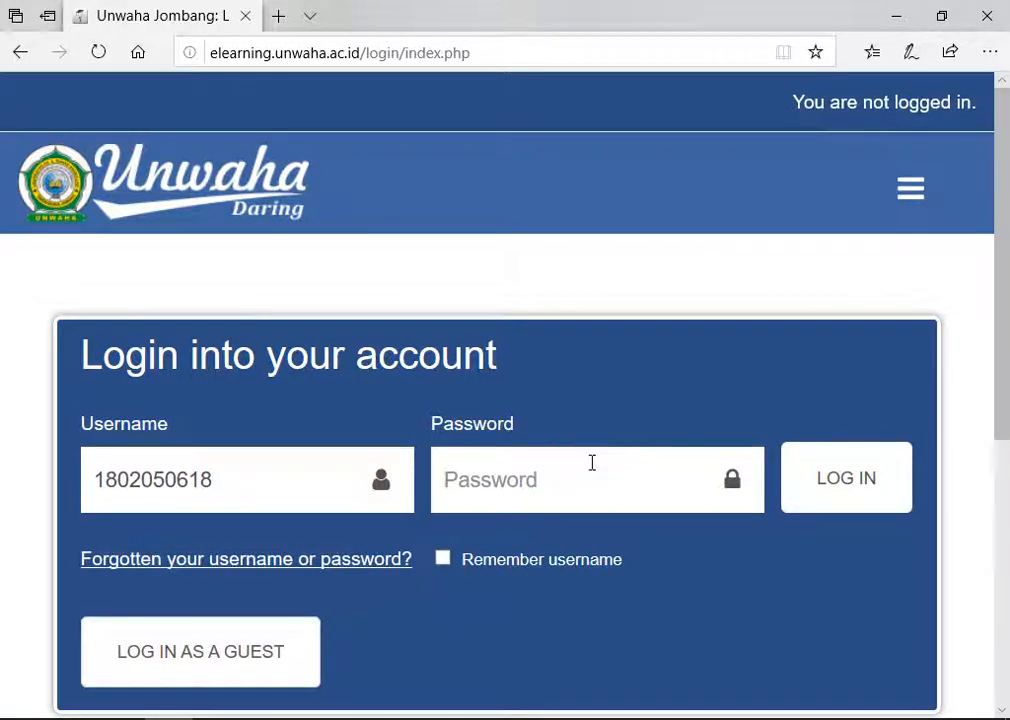
type("18")
key("BackSpace")
key("BackSpace")
type("•••••")
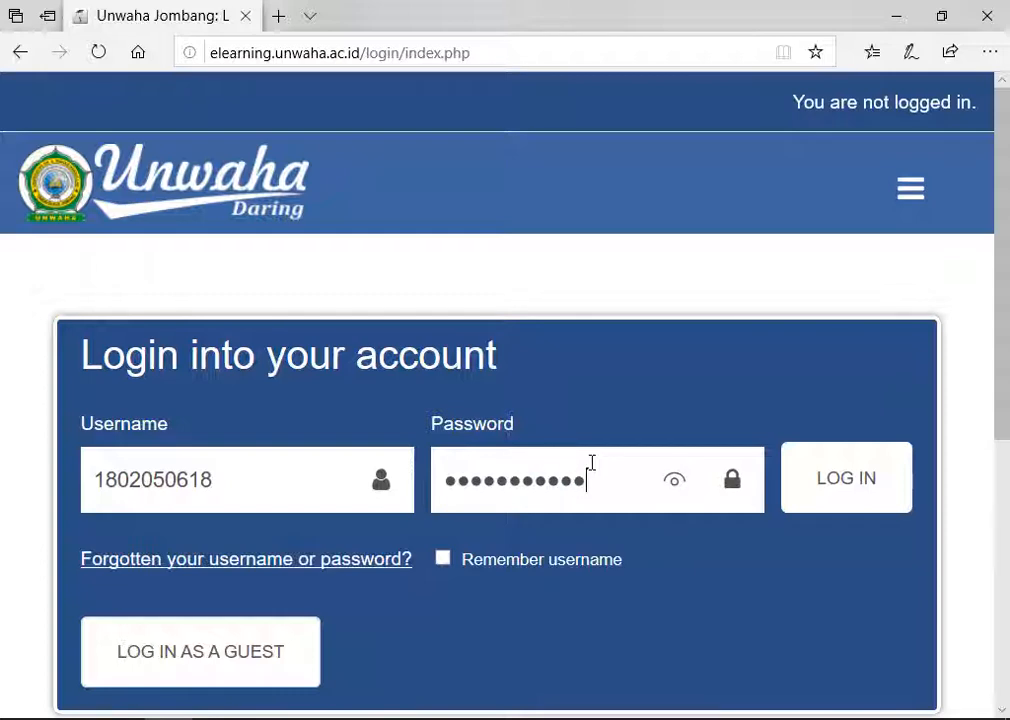
left_click(818, 484)
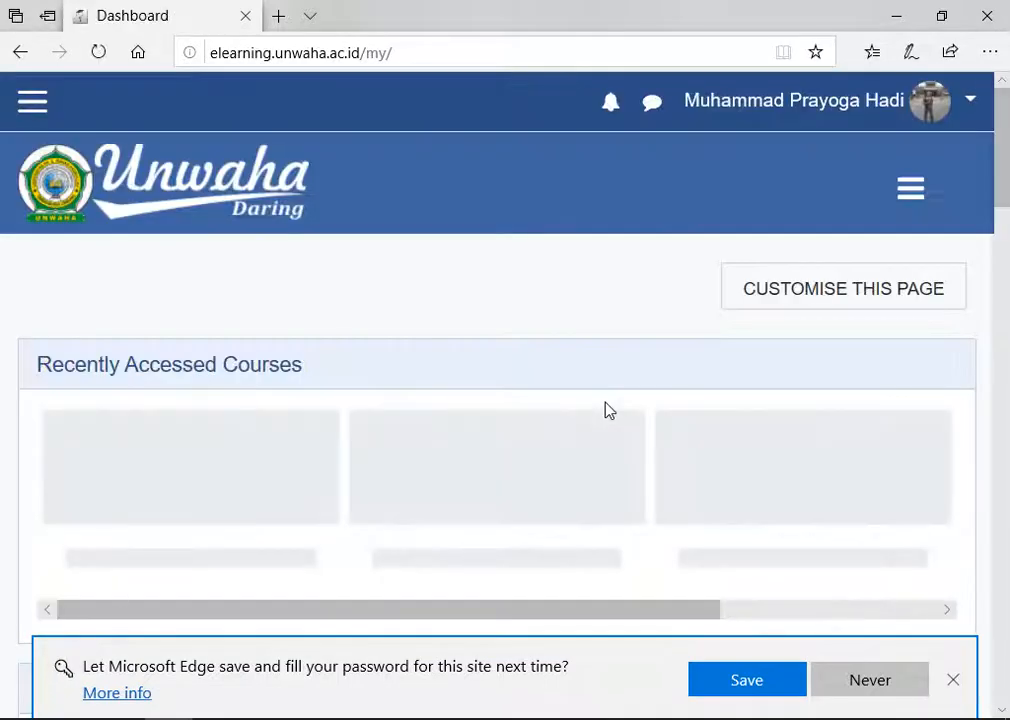
Step: Go from the student's dashboard to Site home via the navigation drawer
scroll(605, 404, "down", 1)
scroll(599, 391, "down", 2)
scroll(600, 390, "up", 3)
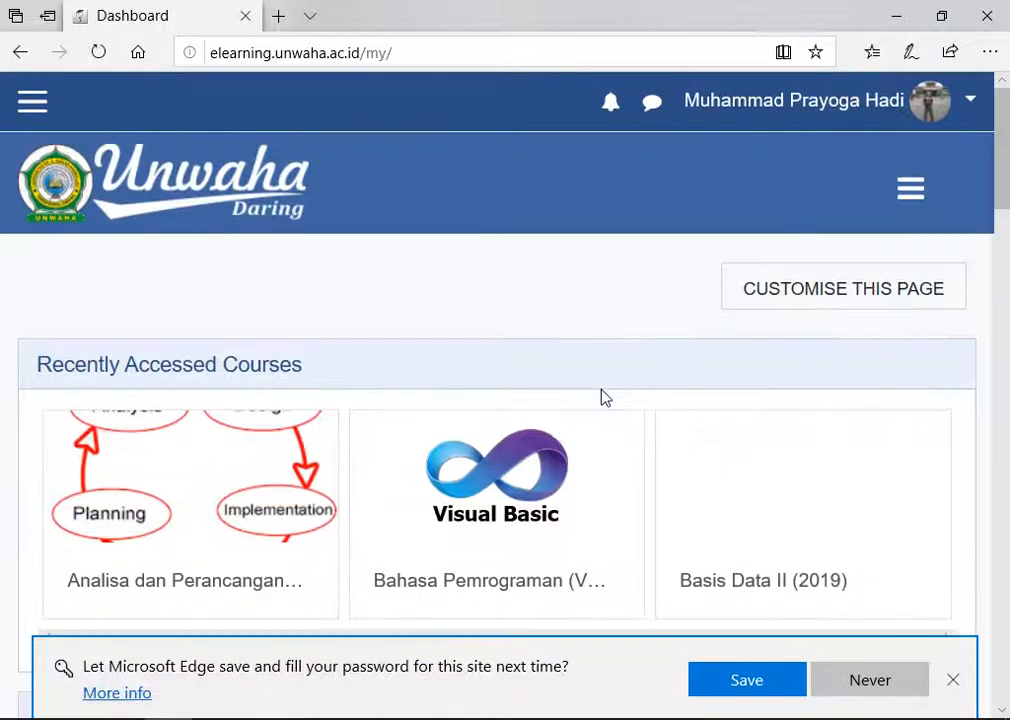
scroll(201, 350, "down", 6)
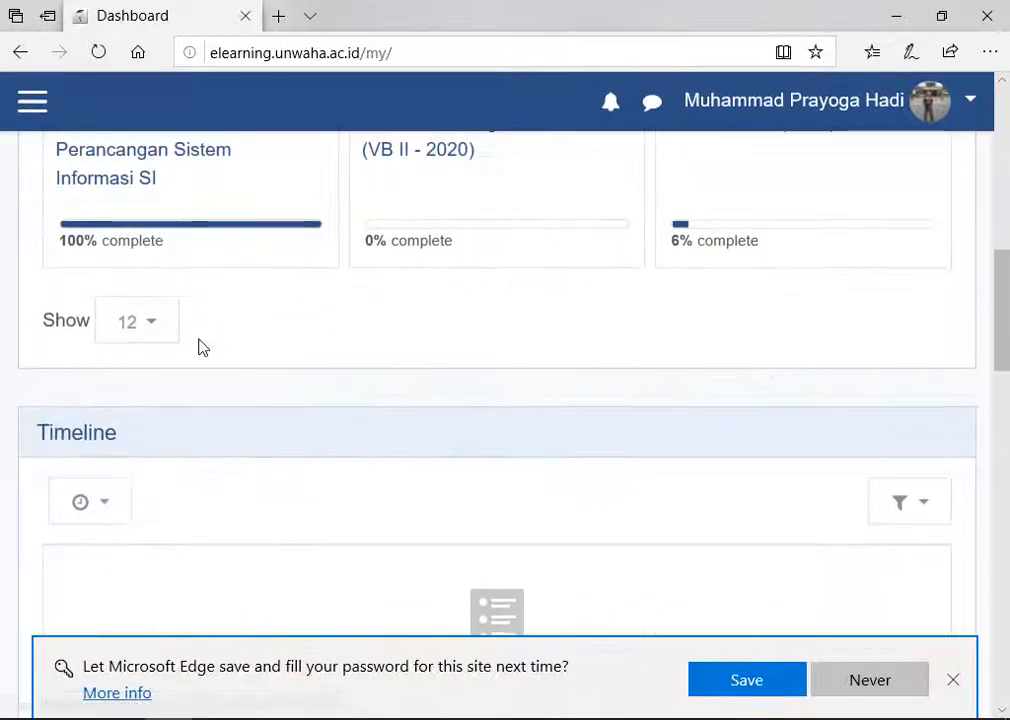
scroll(199, 345, "down", 5)
scroll(198, 340, "up", 1)
scroll(199, 330, "down", 6)
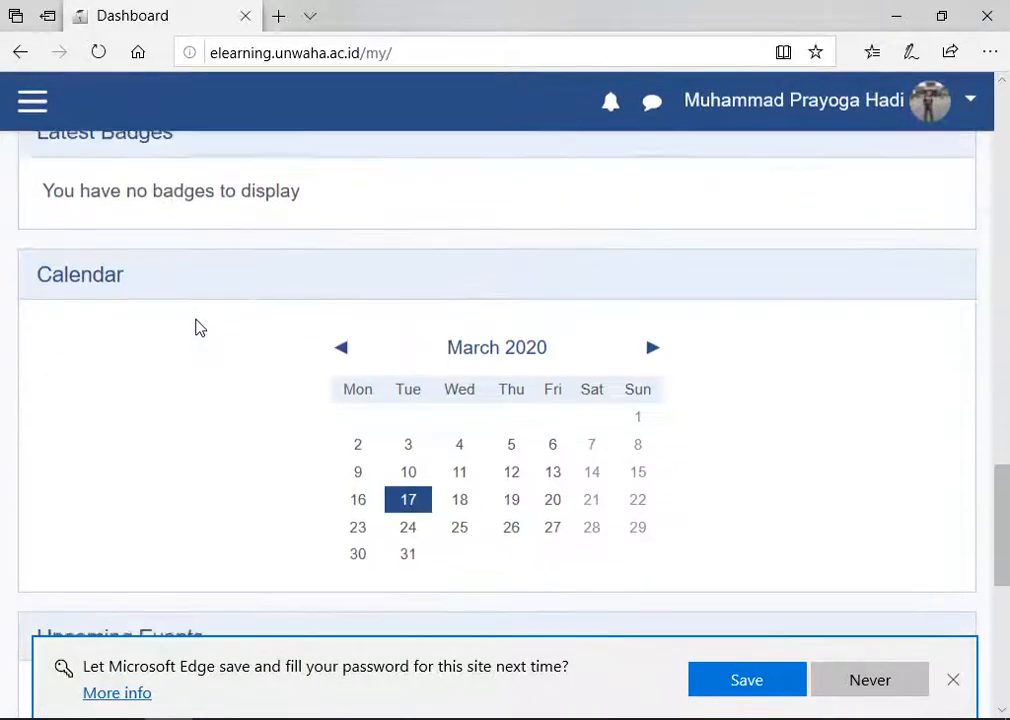
scroll(199, 328, "up", 10)
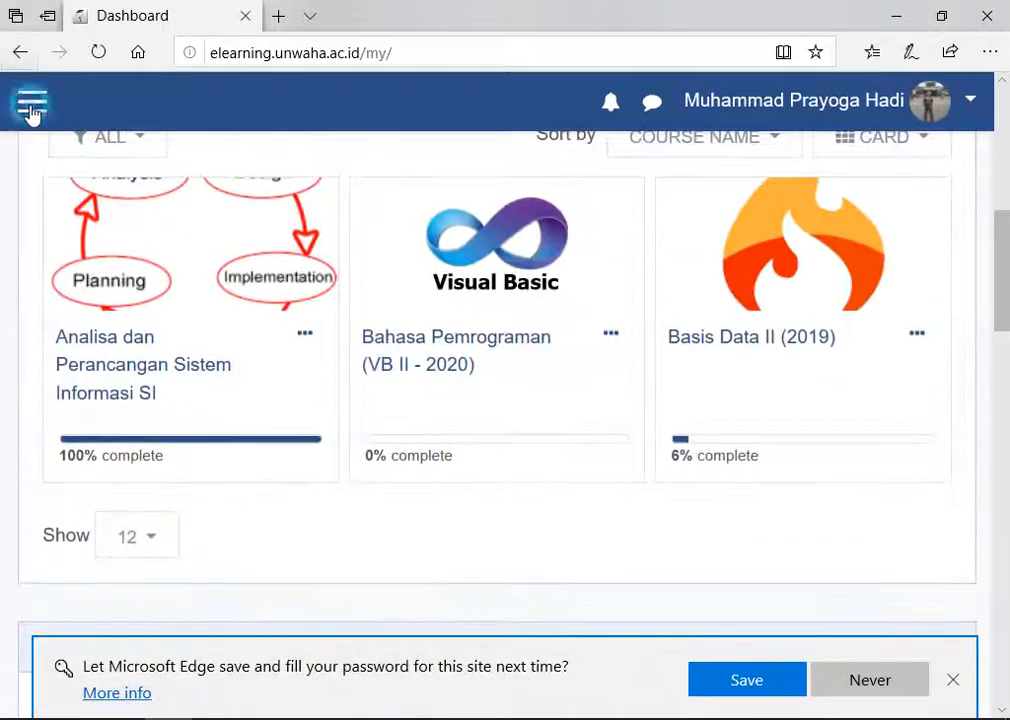
left_click(32, 106)
left_click(116, 247)
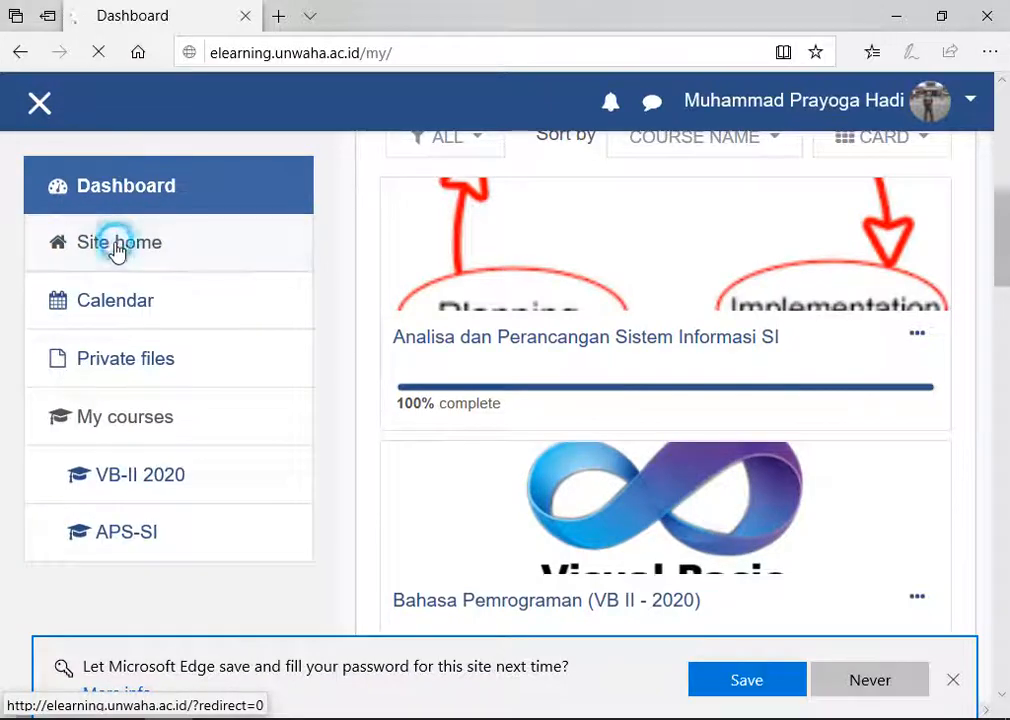
Step: Open the All courses listing from Site home
scroll(293, 415, "down", 5)
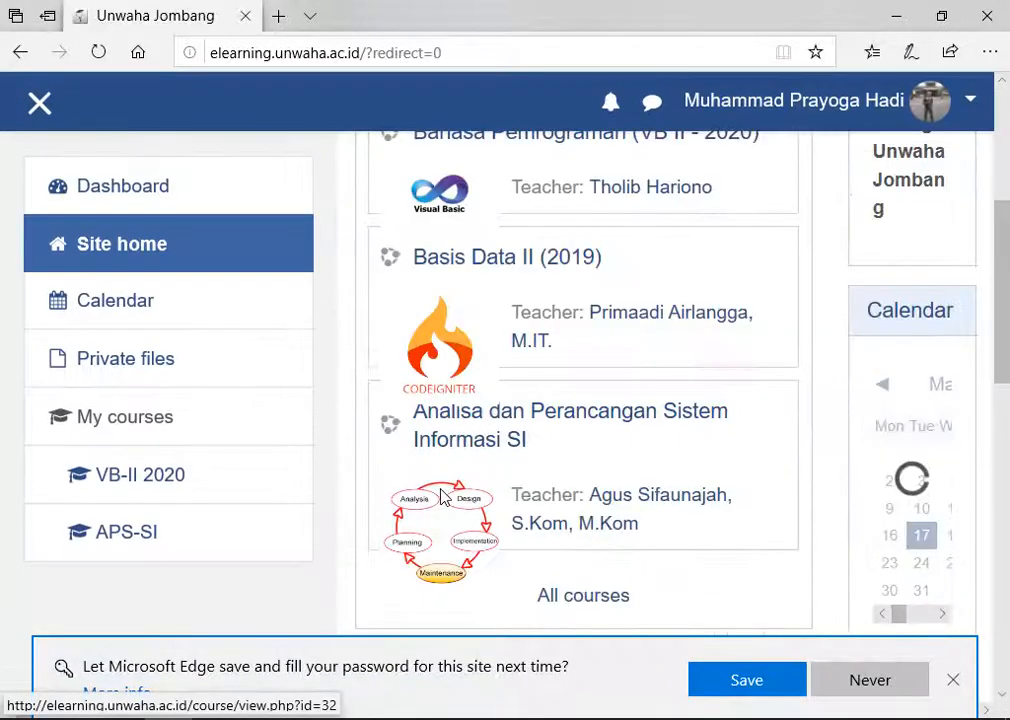
scroll(470, 510, "down", 4)
left_click(576, 220)
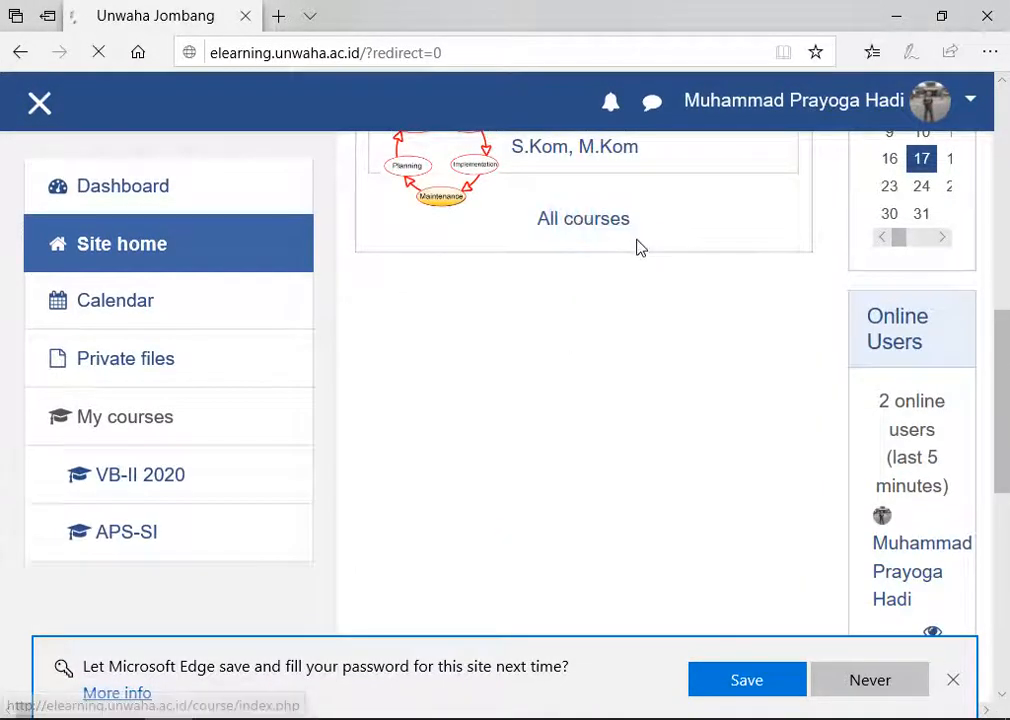
scroll(577, 287, "down", 3)
Step: Search courses for 'Web Programming I' and open the single matching course
left_click(603, 213)
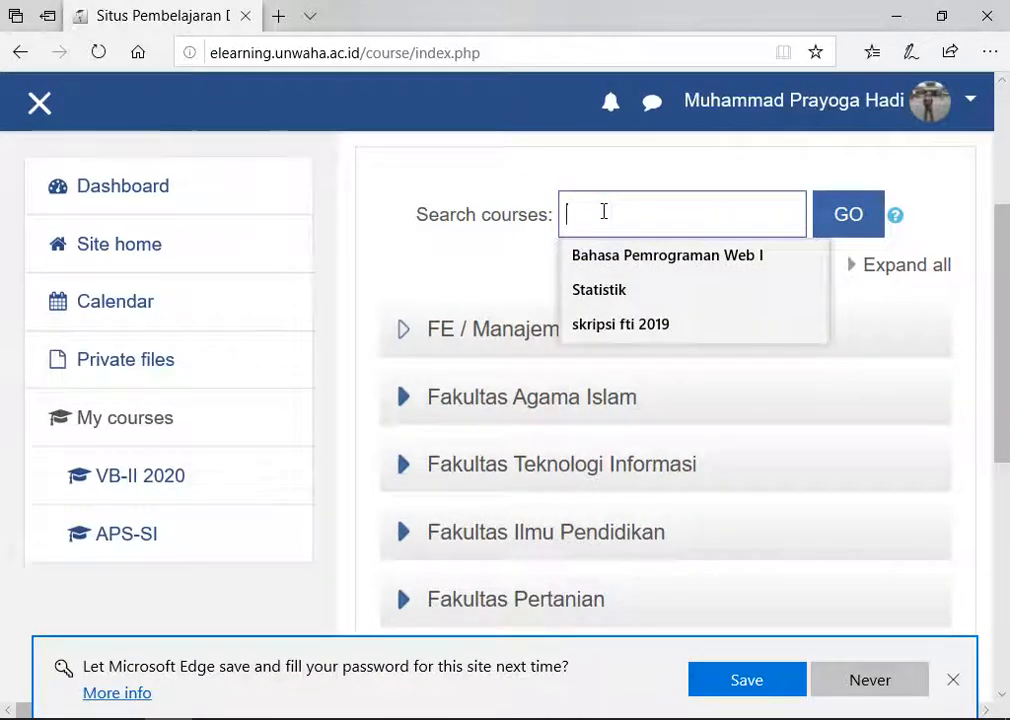
type("Web Pro")
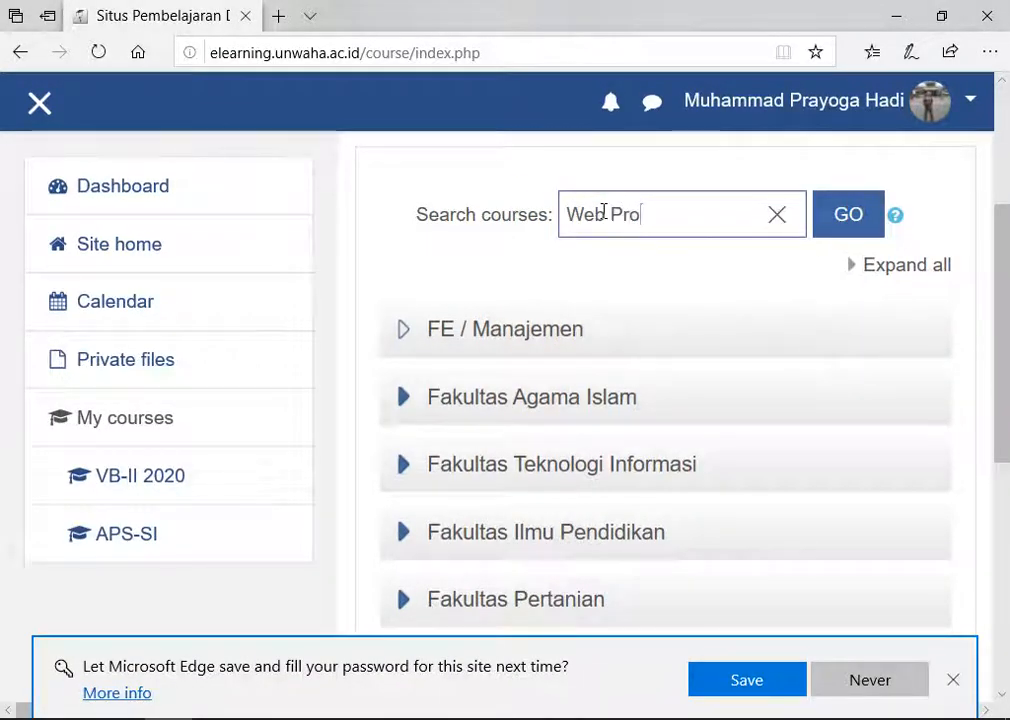
type("gramming I")
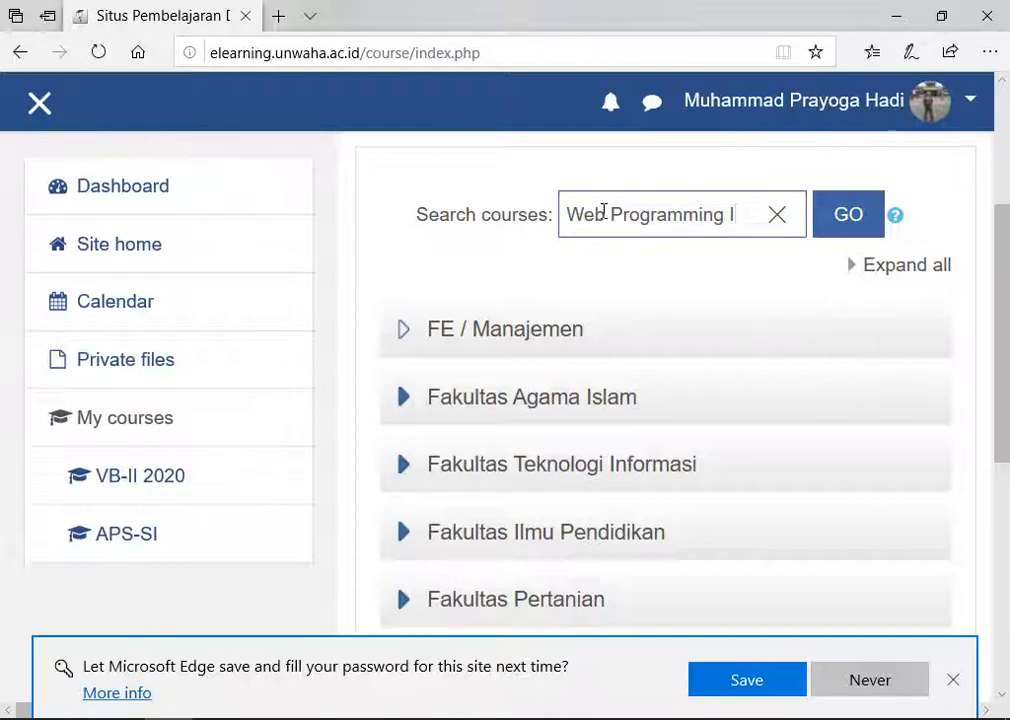
left_click(857, 222)
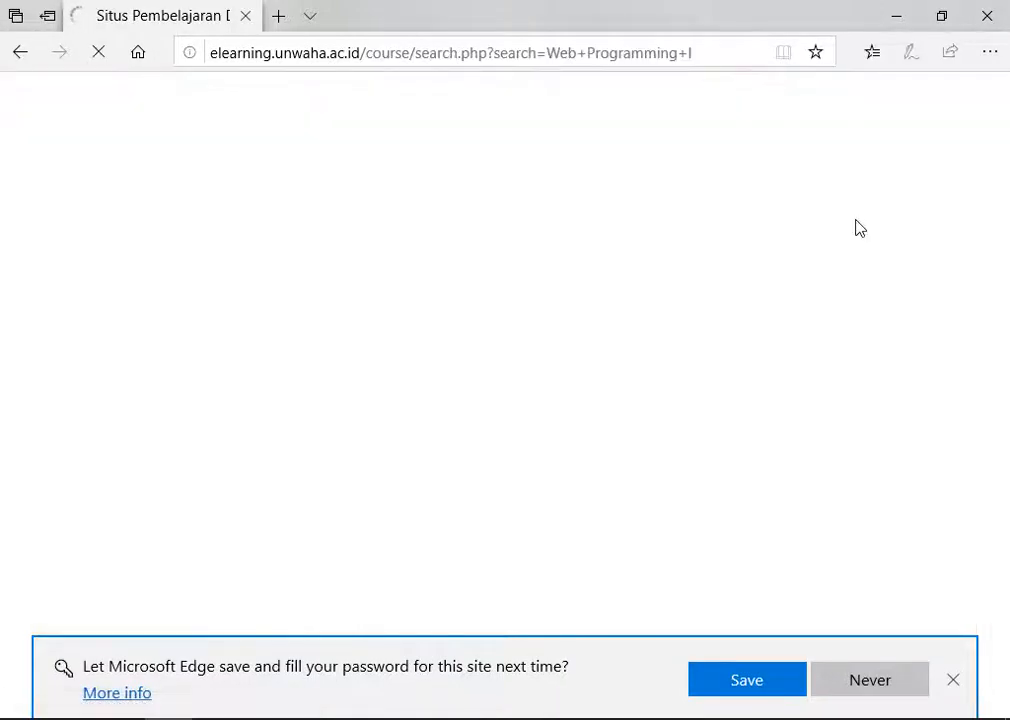
scroll(655, 318, "down", 3)
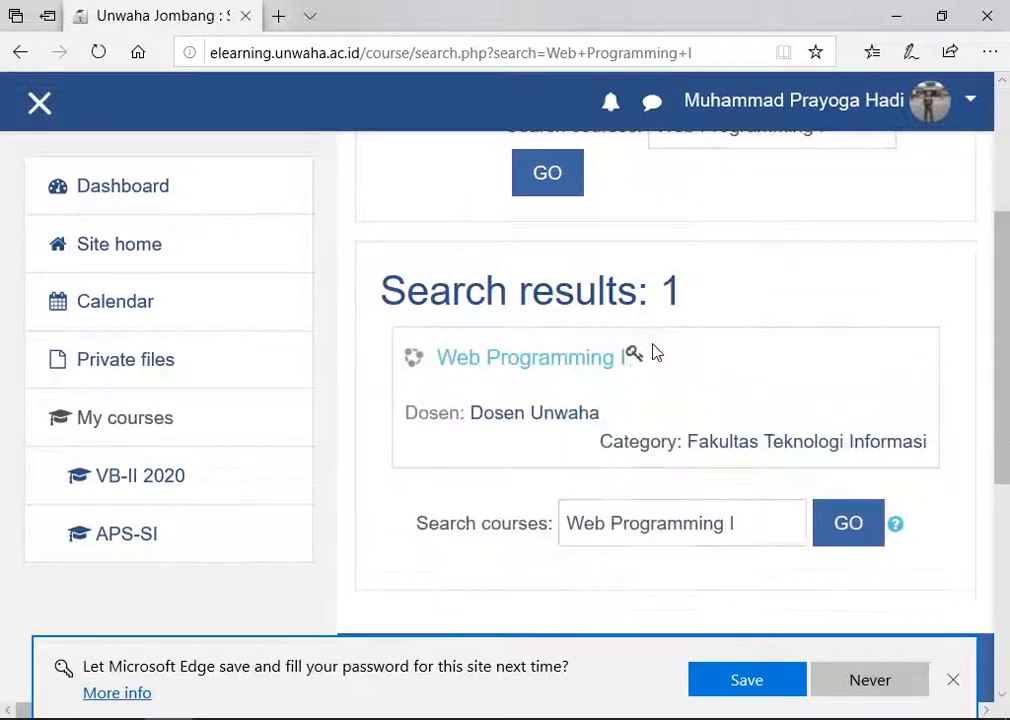
left_click(478, 364)
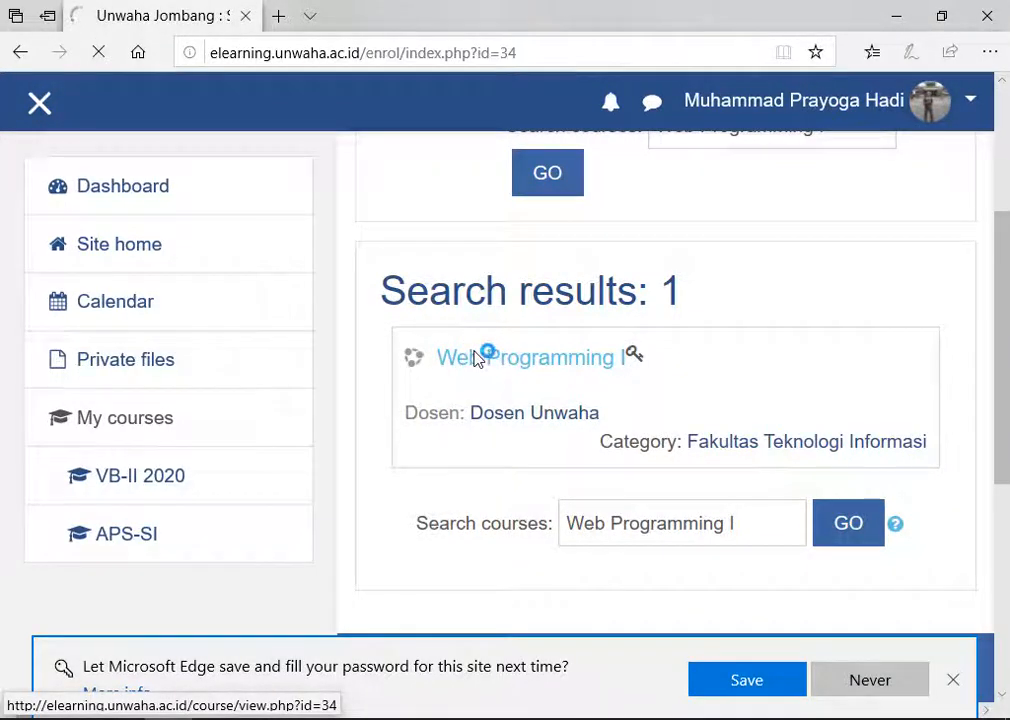
Step: Enter and verify the course enrolment key, then enrol in Web Programming I
scroll(505, 368, "down", 3)
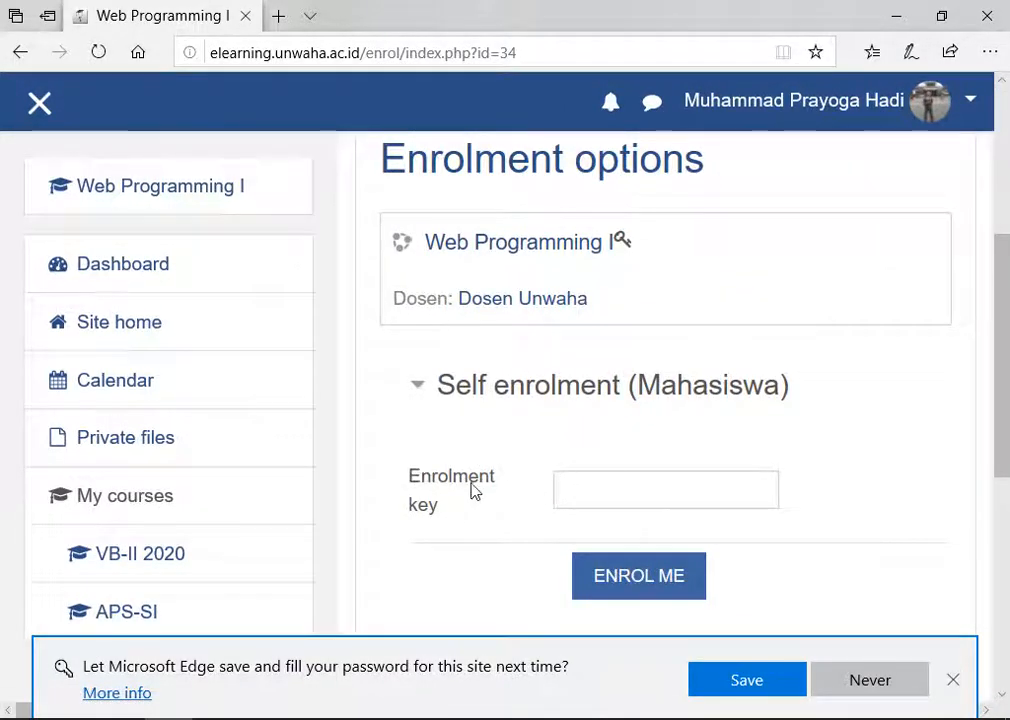
scroll(475, 485, "down", 1)
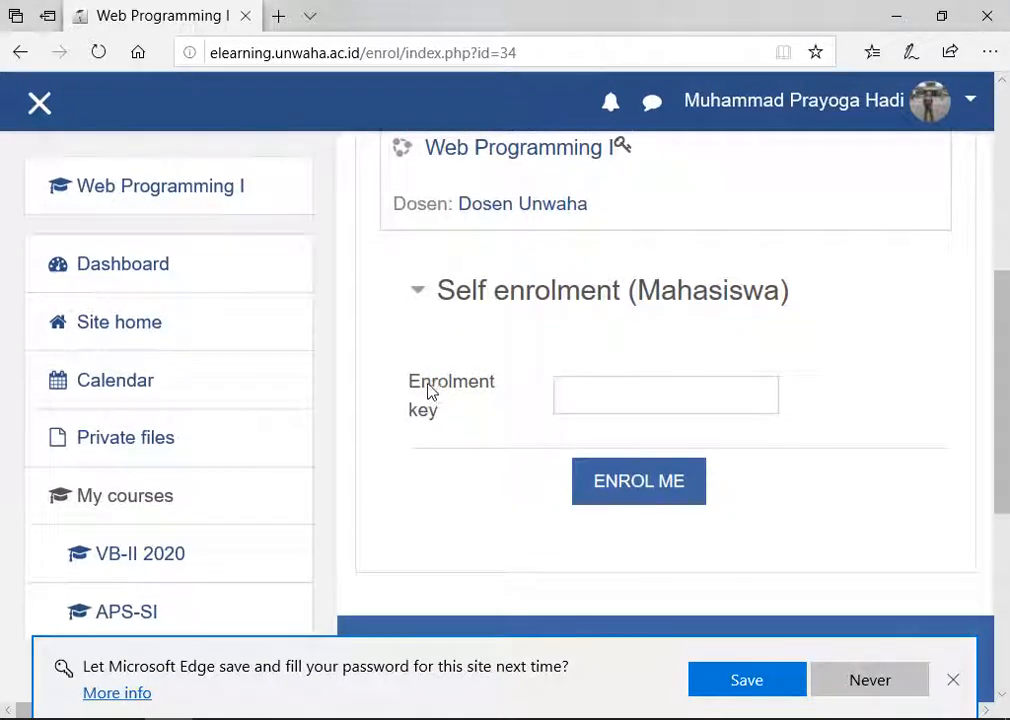
left_click(575, 390)
scroll(717, 370, "up", 1)
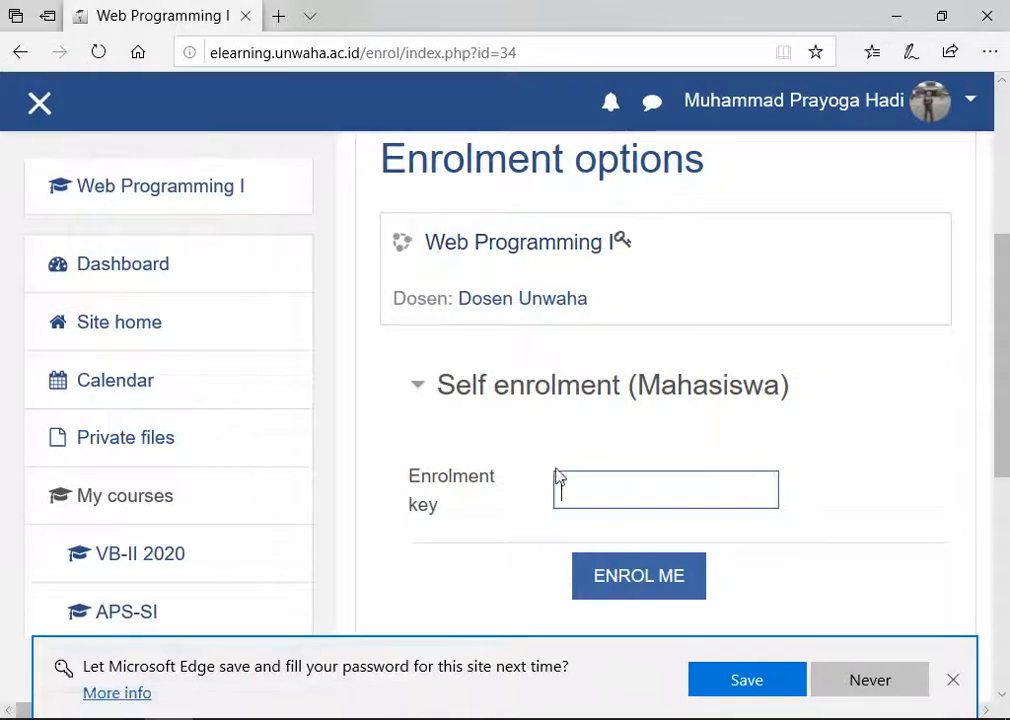
type("•••")
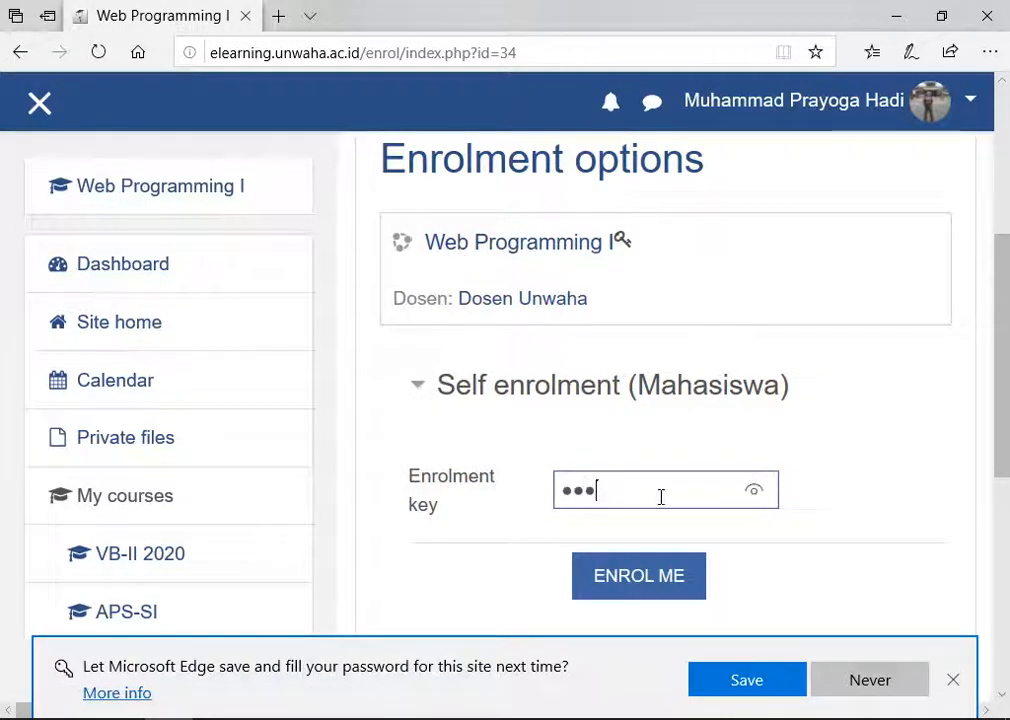
left_click(753, 492)
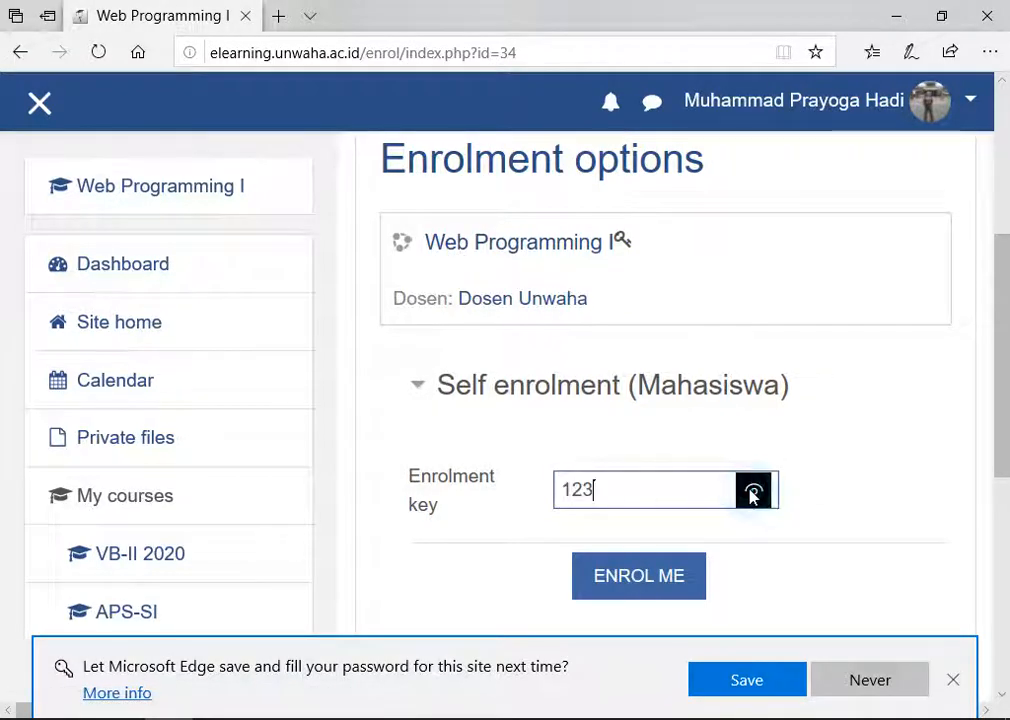
left_click(637, 586)
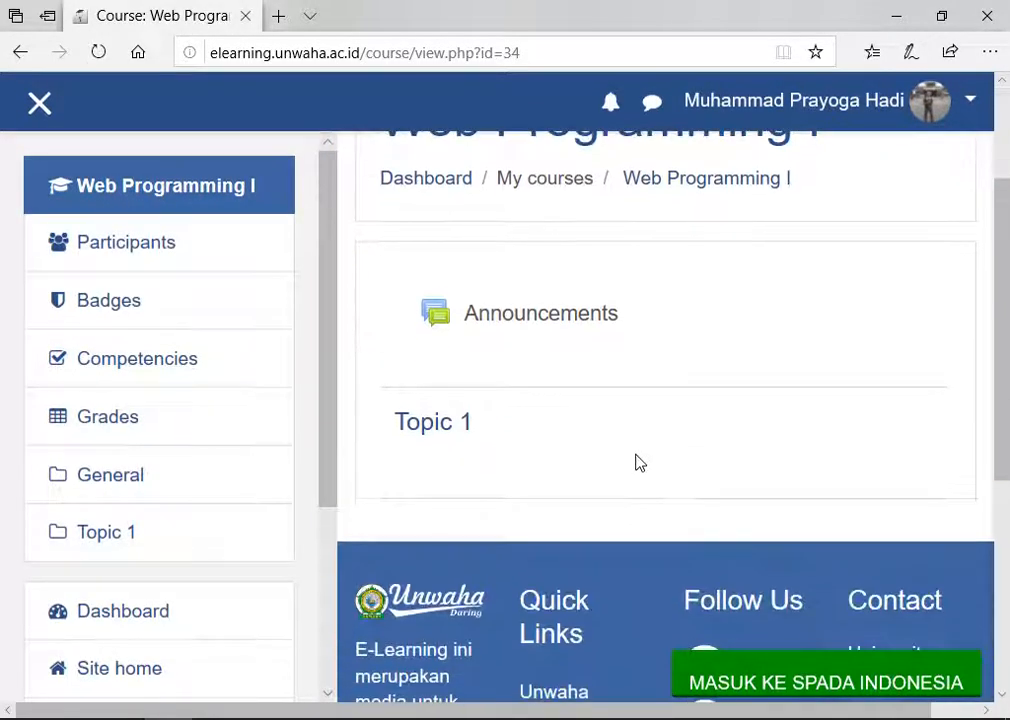
scroll(649, 282, "down", 1)
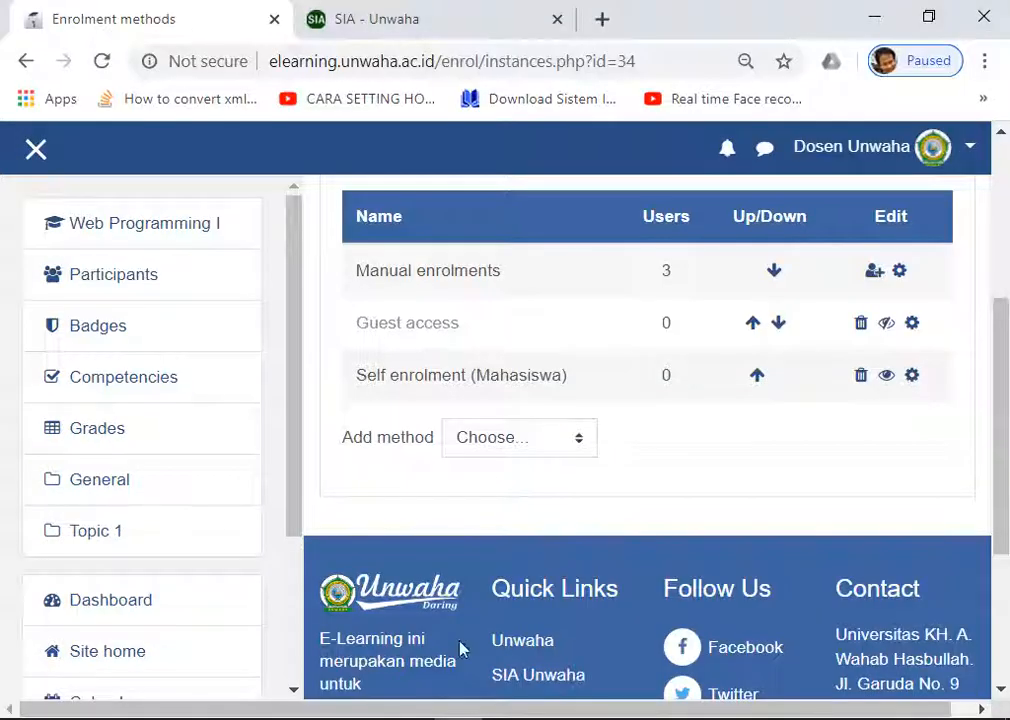
Step: Refresh Enrolment methods and highlight the counts: 3 manual, 1 Self enrolment (Mahasiswa)
scroll(658, 401, "up", 3)
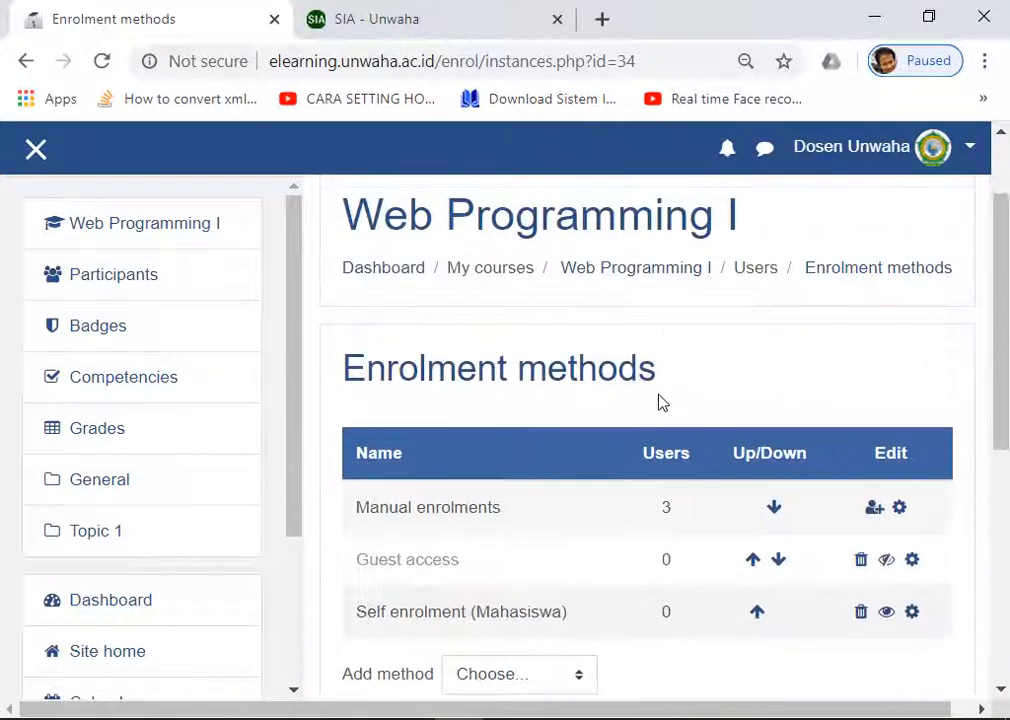
scroll(757, 450, "down", 3)
scroll(770, 410, "up", 2)
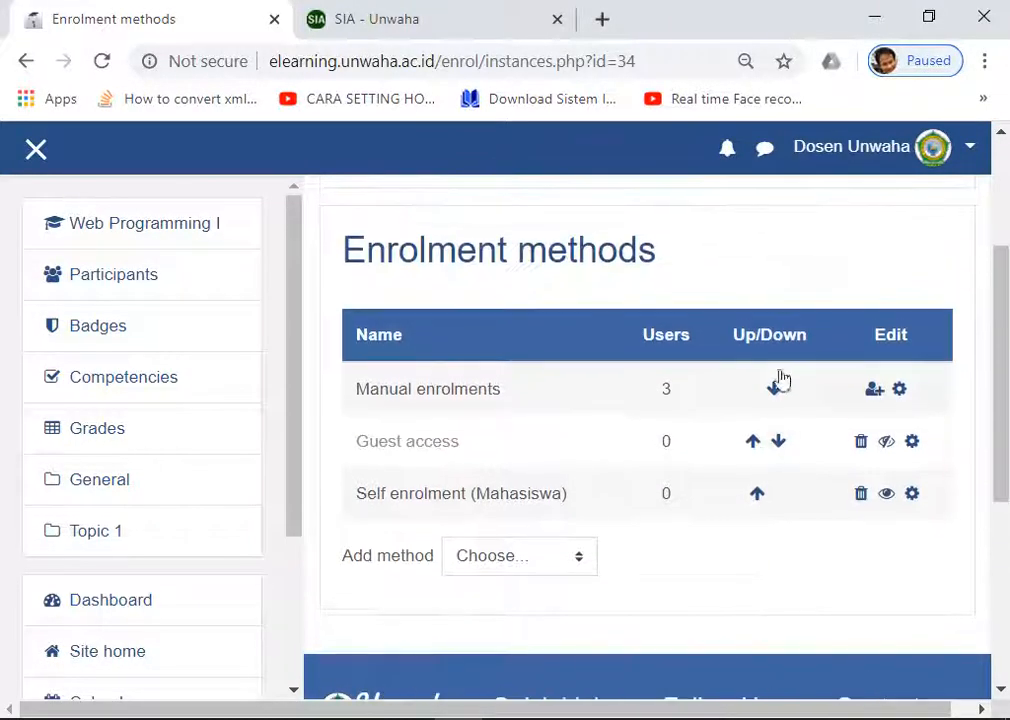
scroll(559, 338, "down", 2)
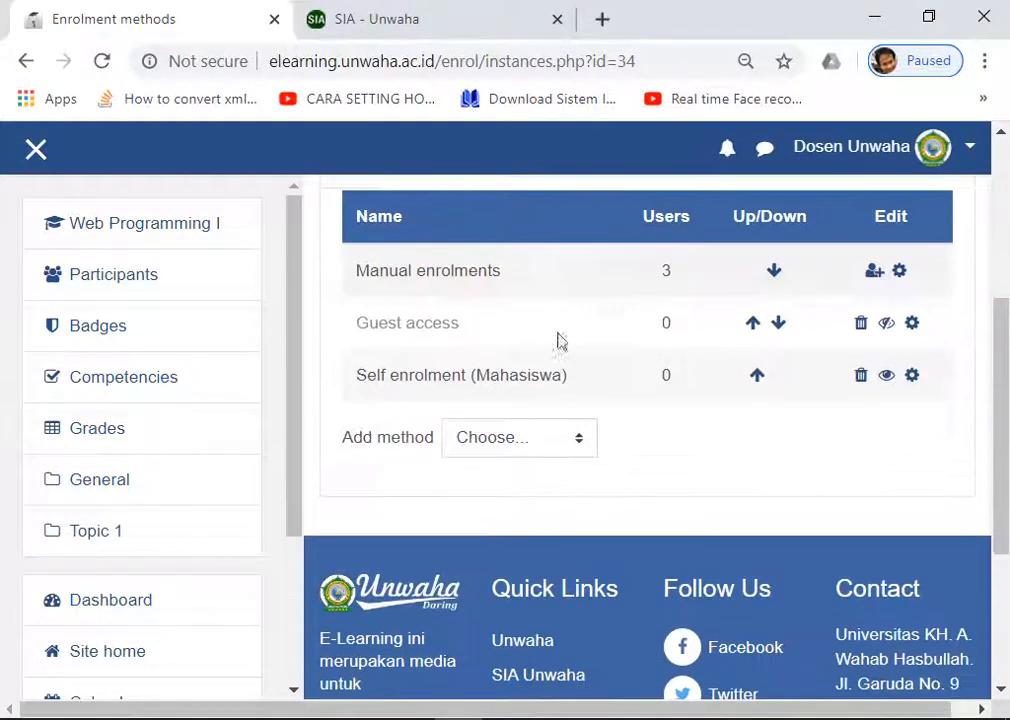
left_click(101, 61)
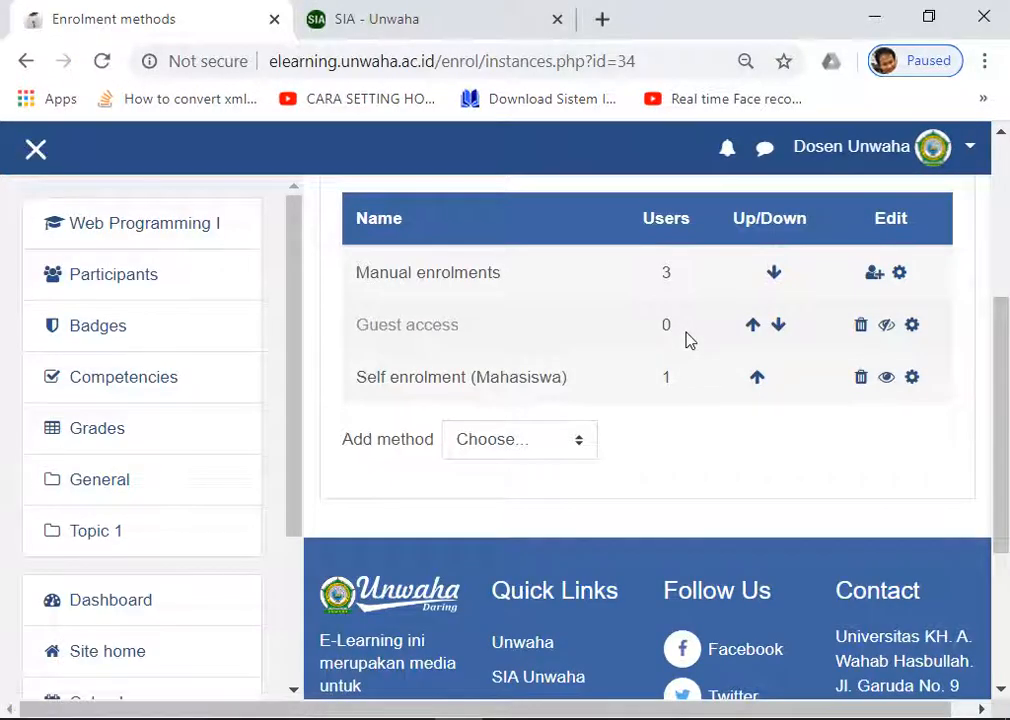
double_click(666, 273)
left_click(665, 272)
left_click_drag(376, 376, 533, 385)
left_click(565, 385)
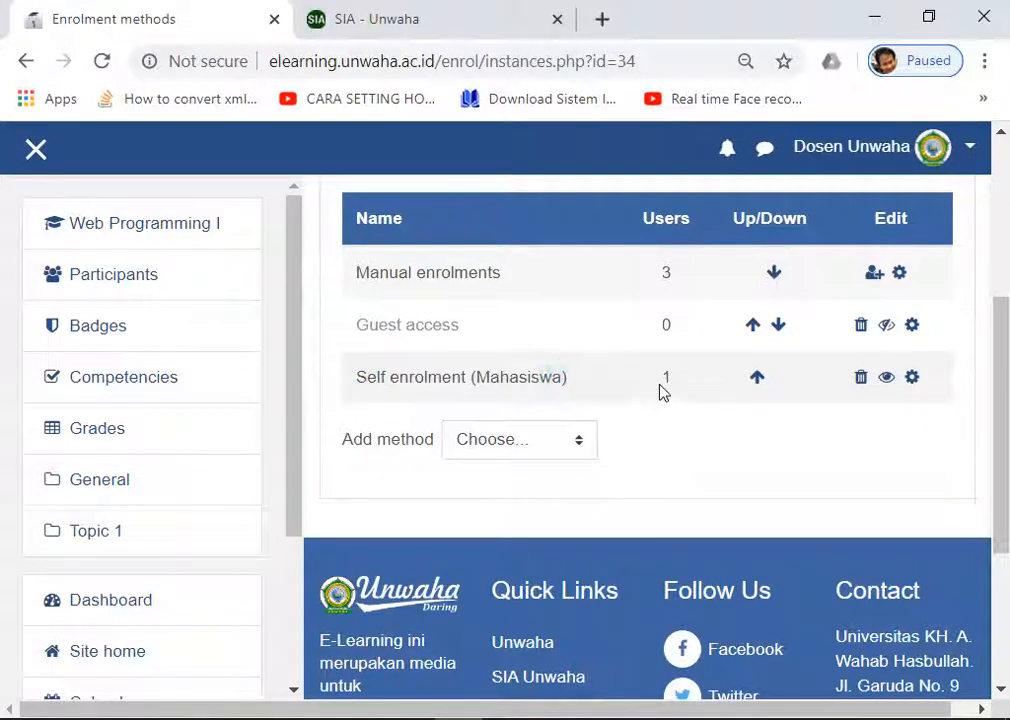
left_click_drag(664, 378, 671, 377)
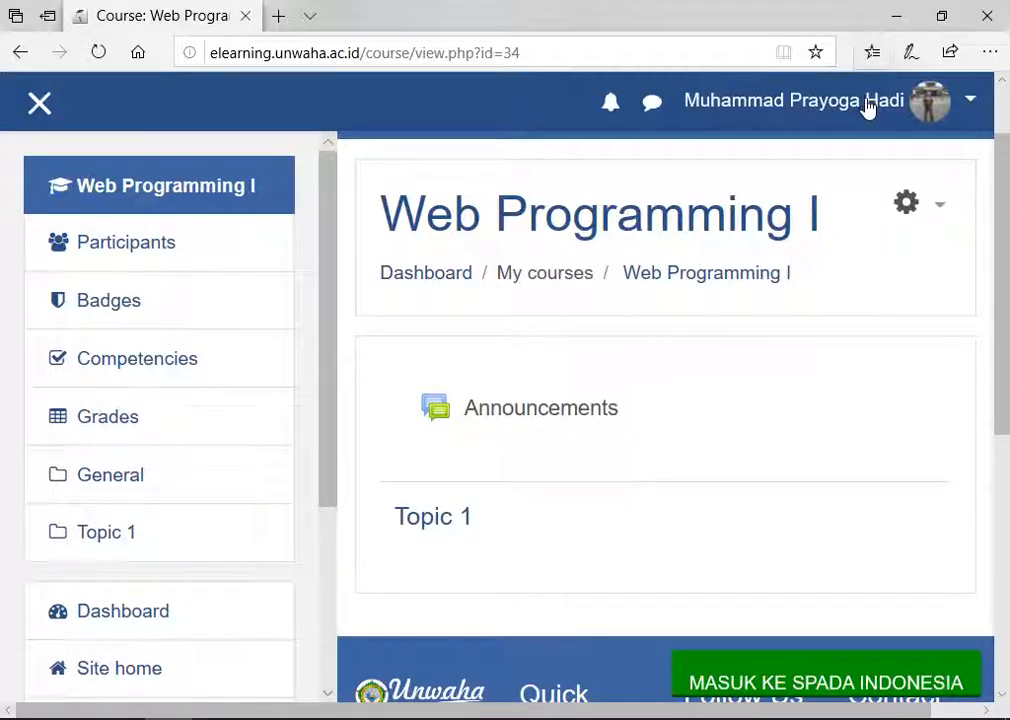
Step: Minimize the student's window and return to the Web Programming I course page
left_click(897, 18)
scroll(656, 397, "down", 1)
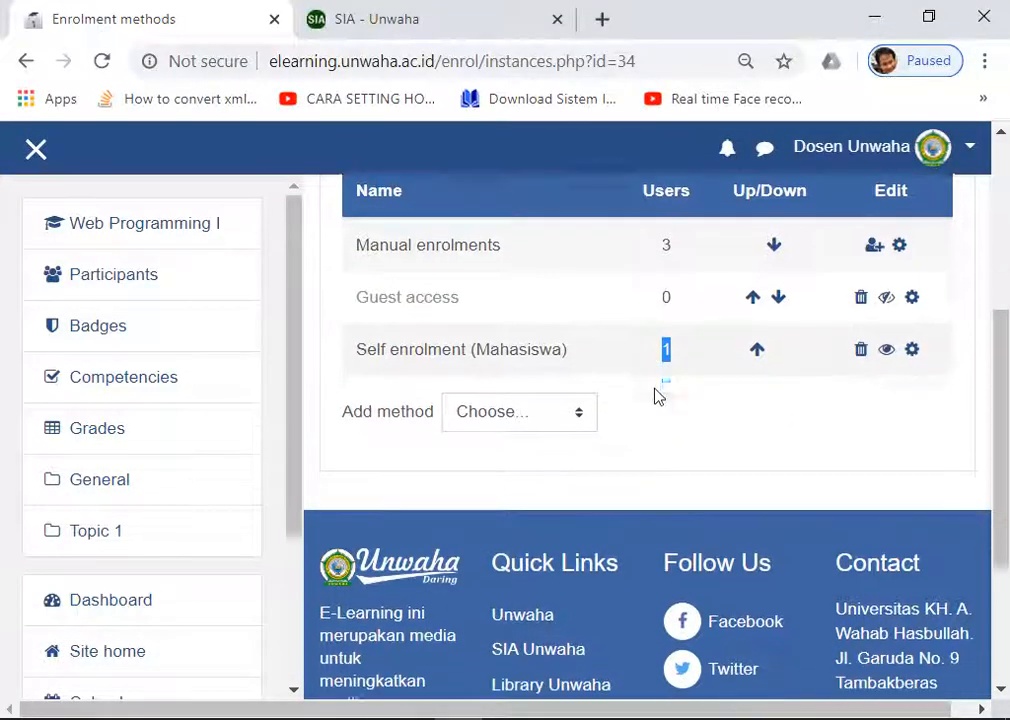
scroll(654, 397, "up", 4)
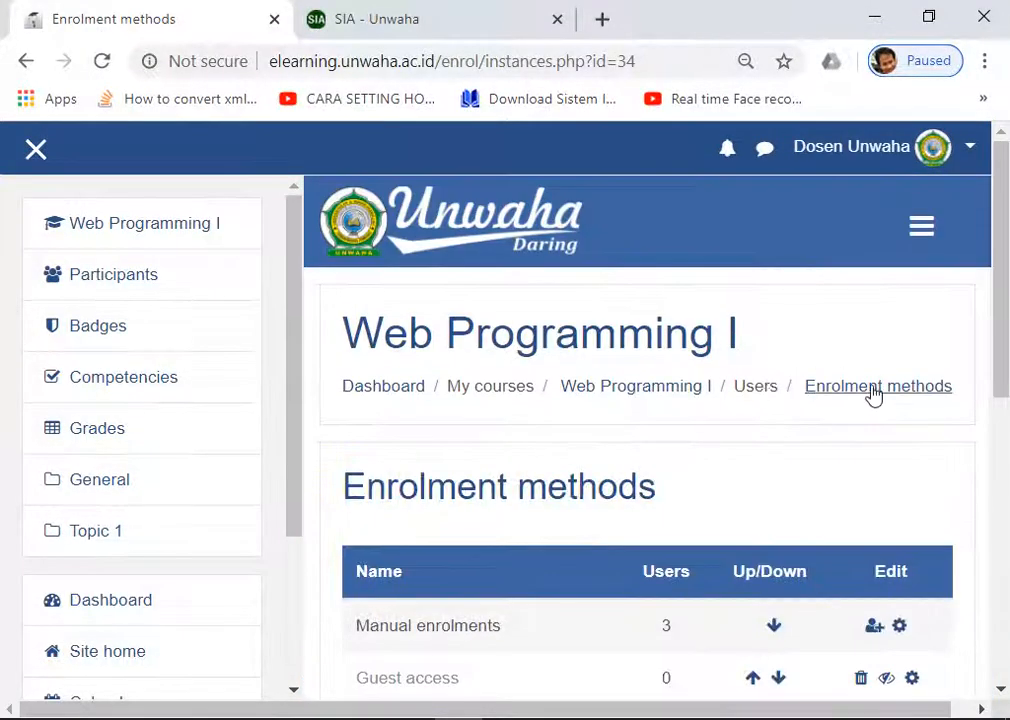
left_click(618, 395)
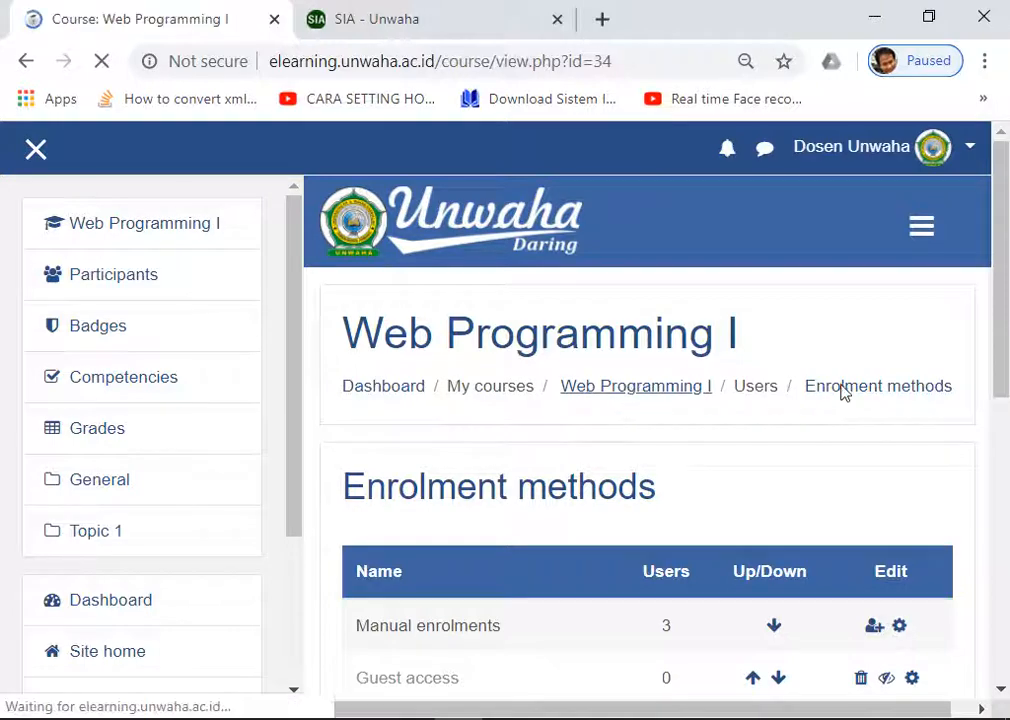
Step: Open the Enrolled users list through Course administration's Users section
scroll(816, 390, "down", 1)
left_click(924, 212)
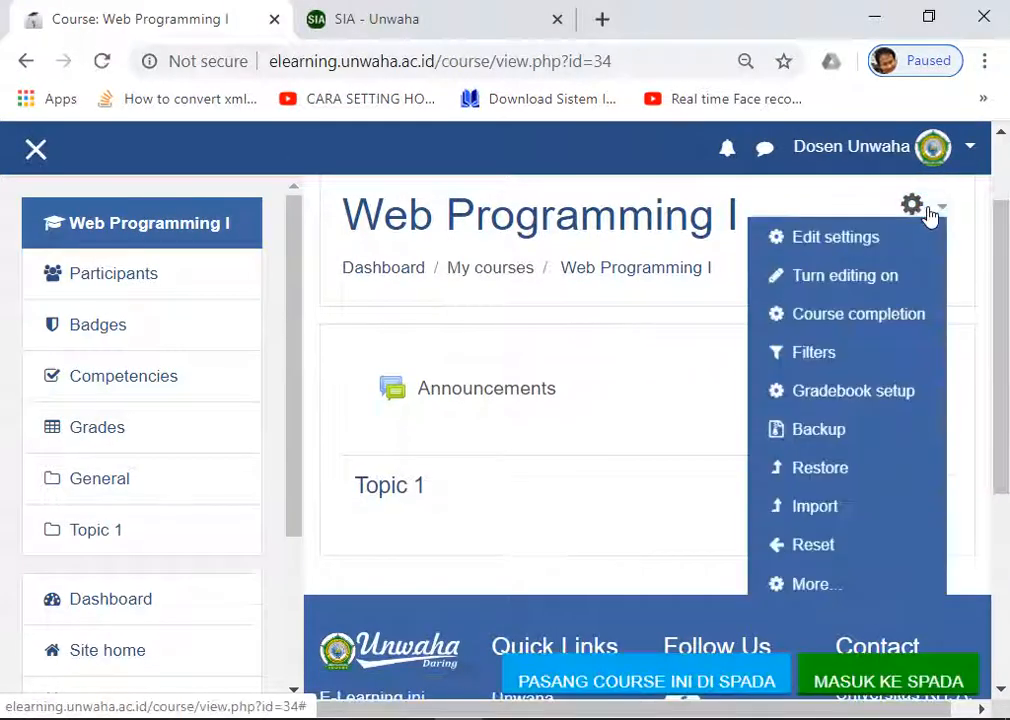
scroll(880, 330, "down", 2)
left_click(818, 338)
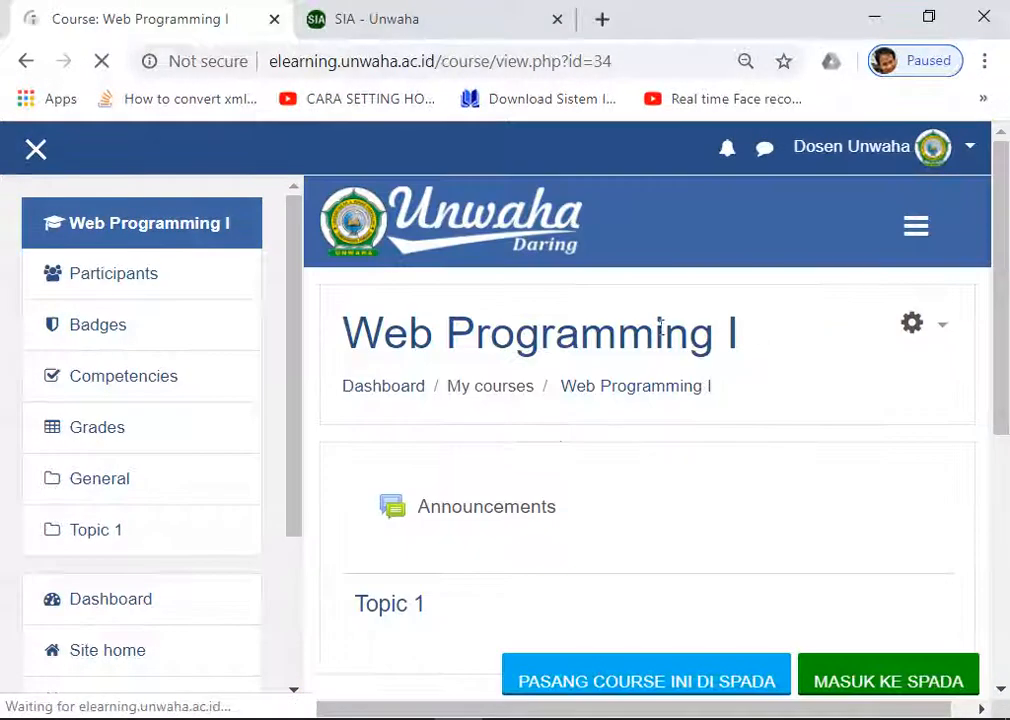
left_click(590, 539)
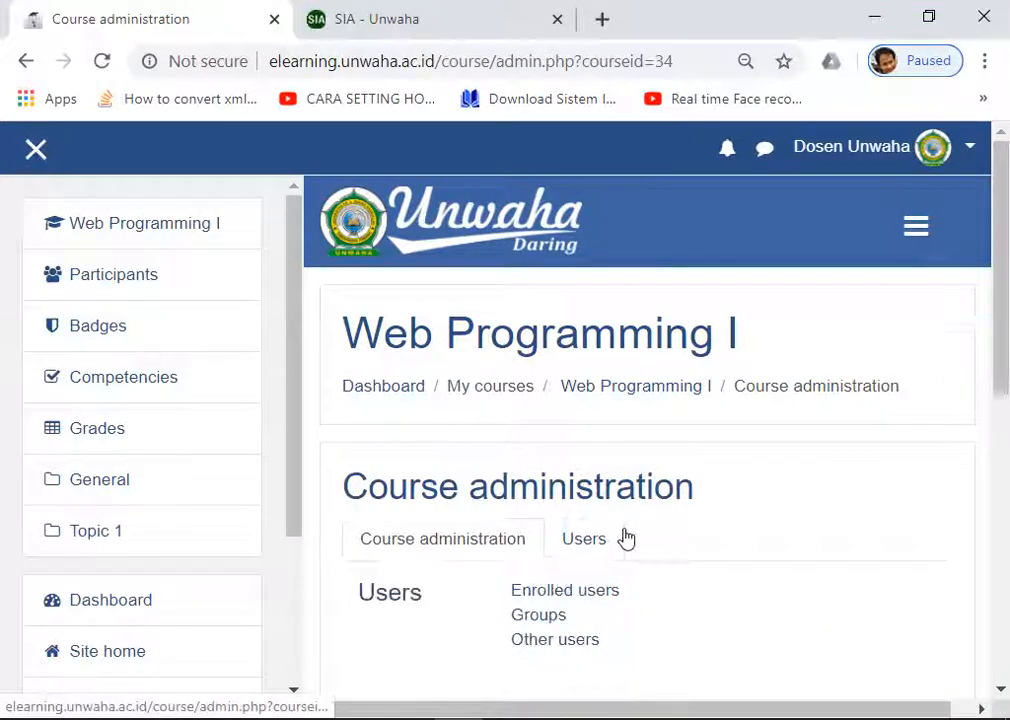
scroll(625, 539, "down", 2)
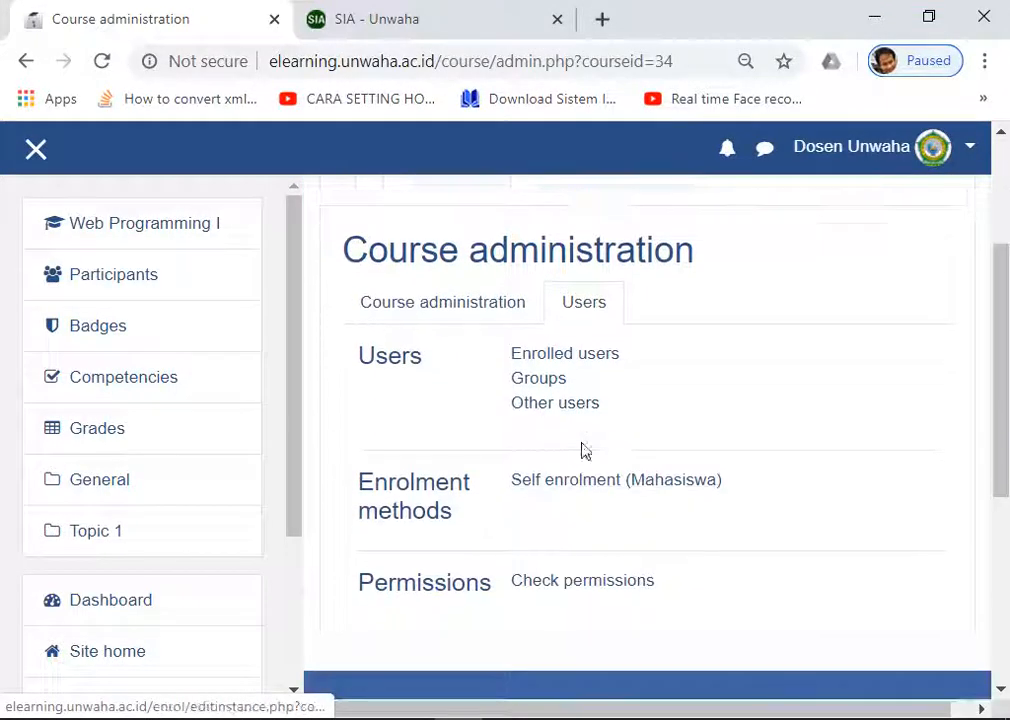
left_click(557, 360)
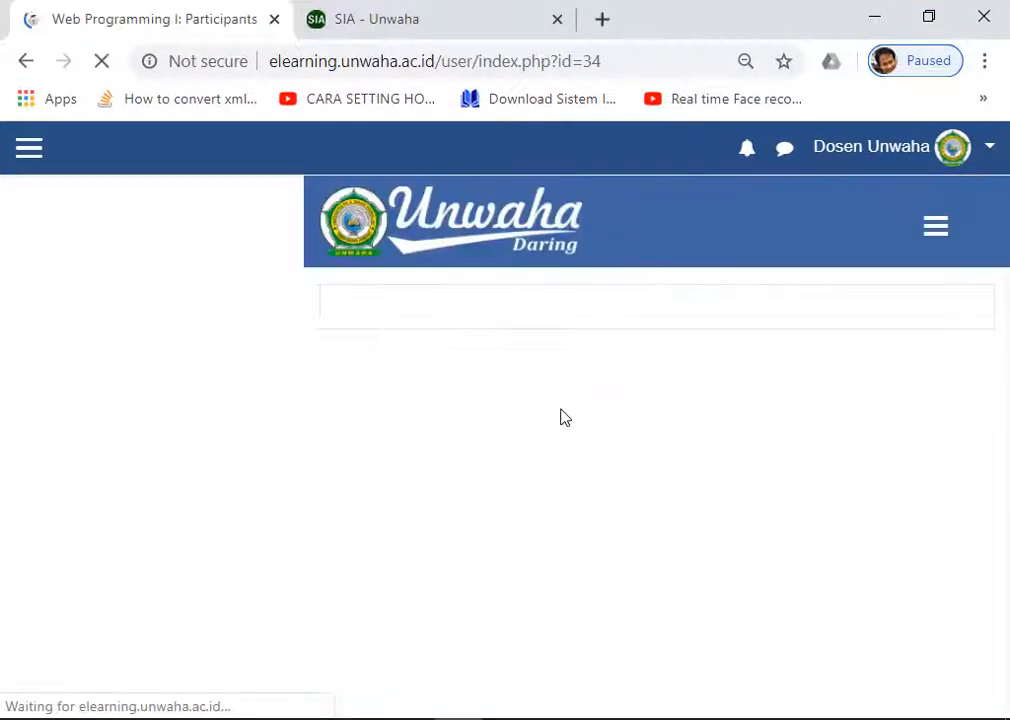
Step: Scroll through the Participants table to review the four enrolled participants of Web Programming I
scroll(558, 413, "down", 7)
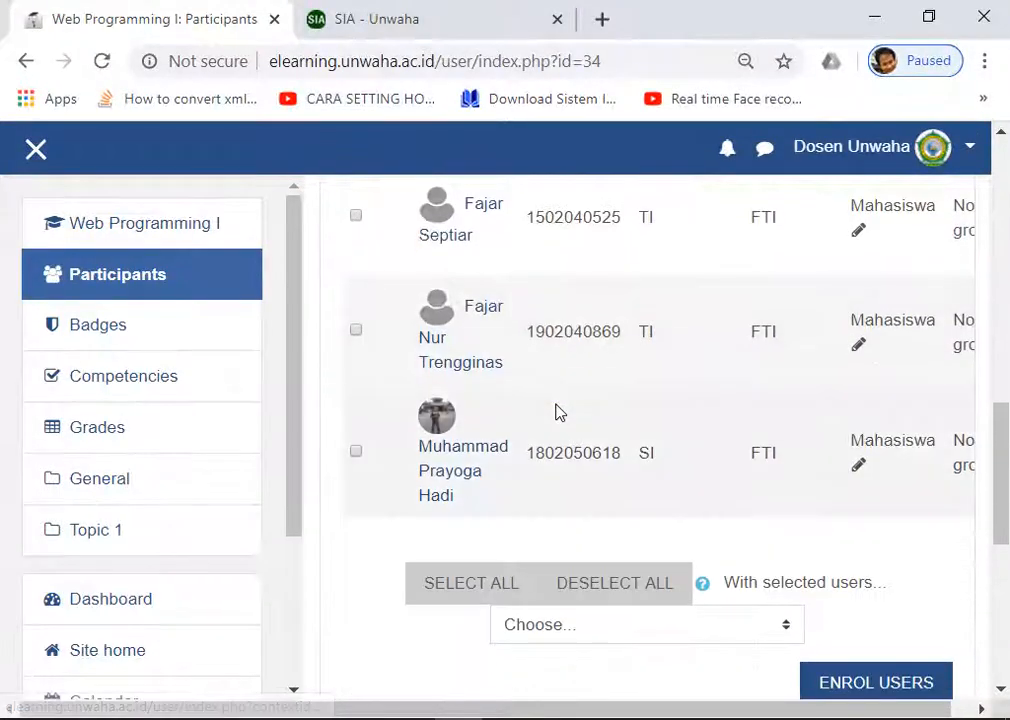
scroll(558, 413, "up", 3)
scroll(558, 413, "up", 4)
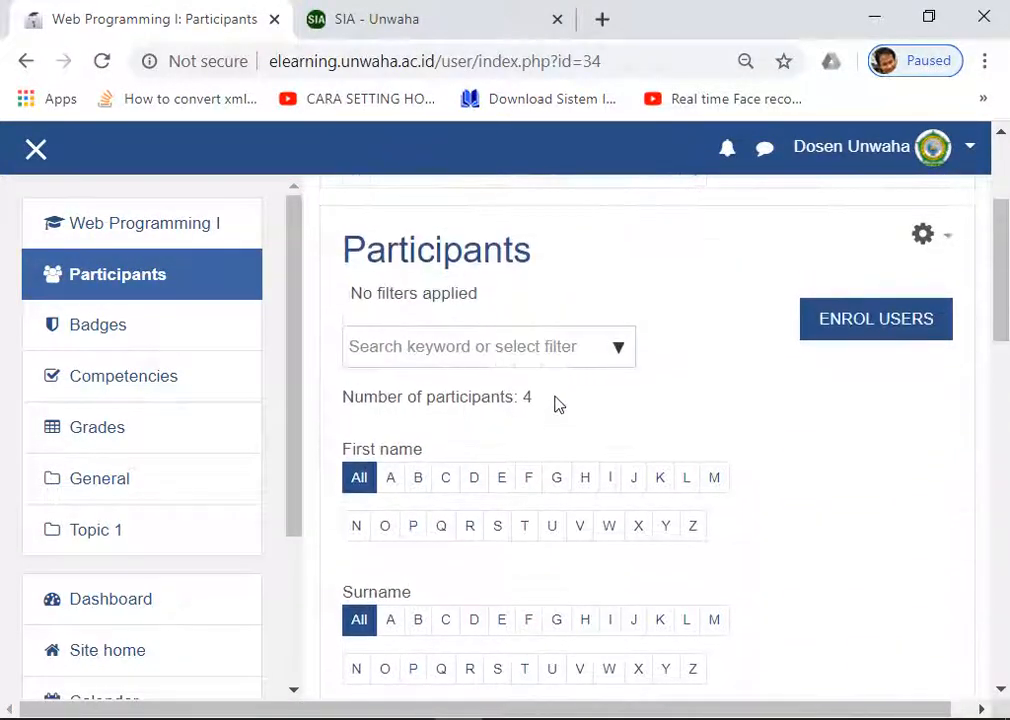
scroll(558, 402, "down", 6)
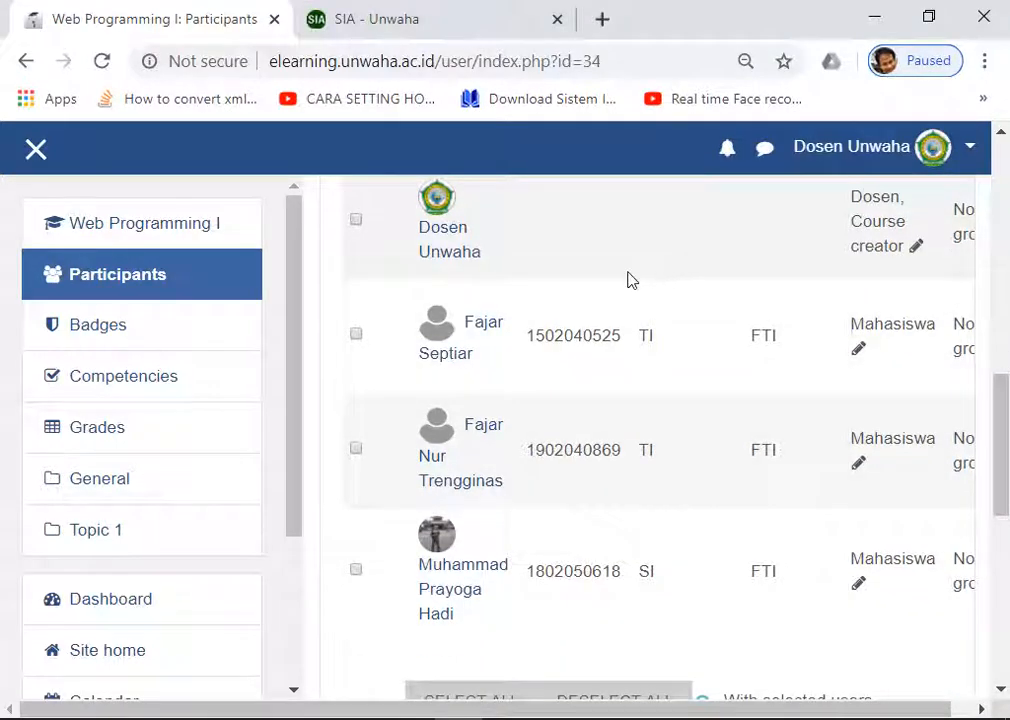
scroll(628, 280, "down", 2)
scroll(620, 282, "up", 2)
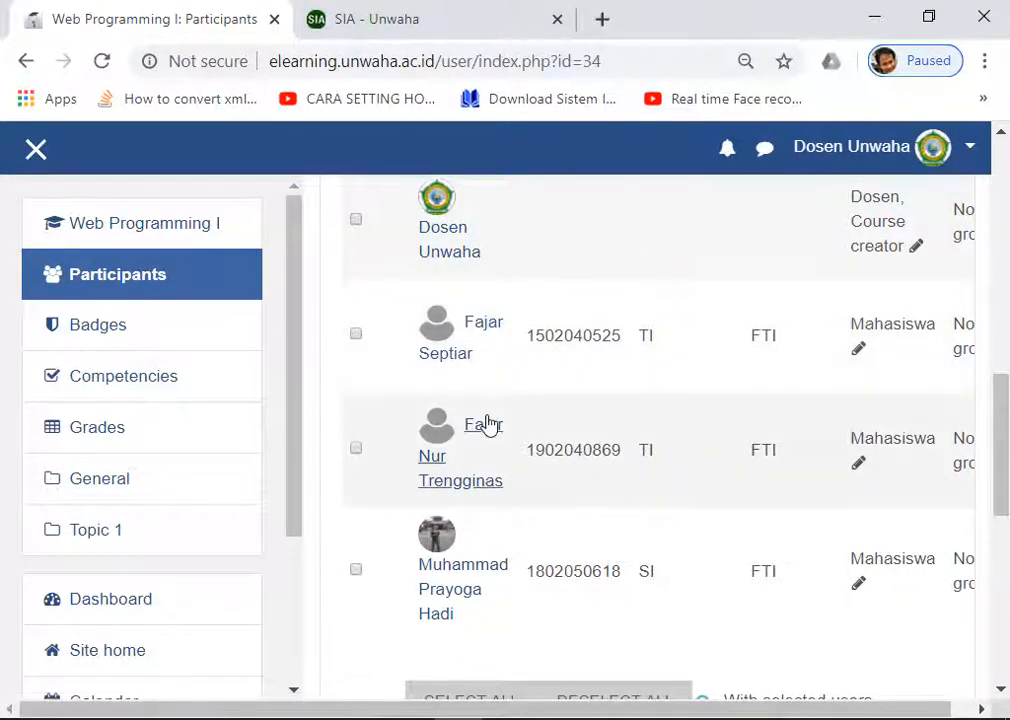
left_click_drag(565, 712, 633, 712)
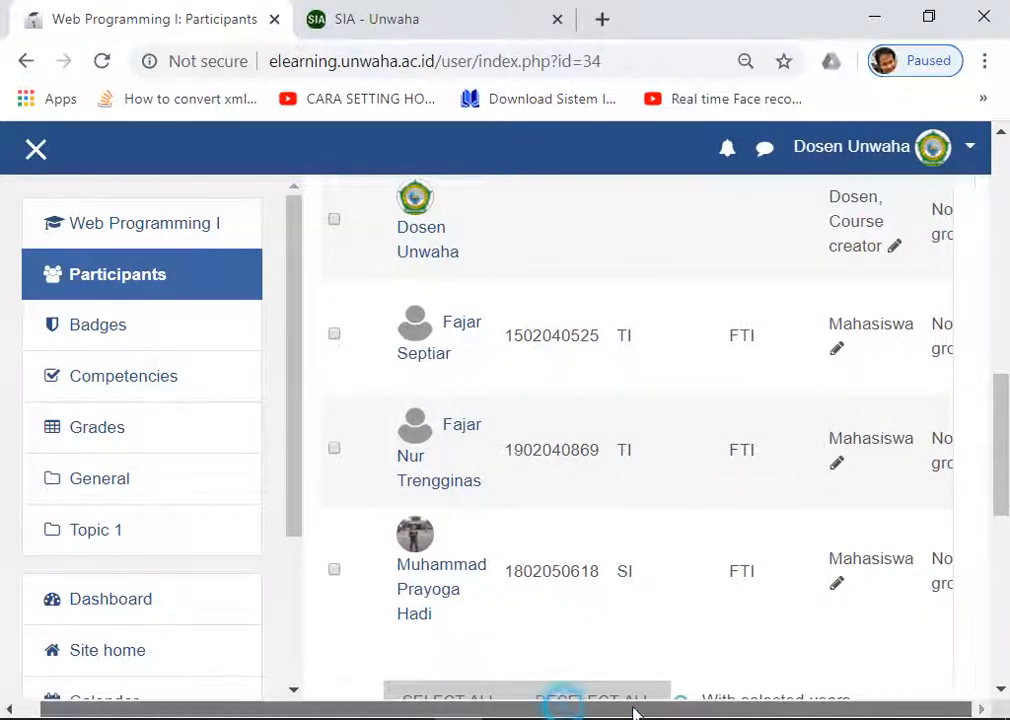
scroll(760, 650, "down", 1)
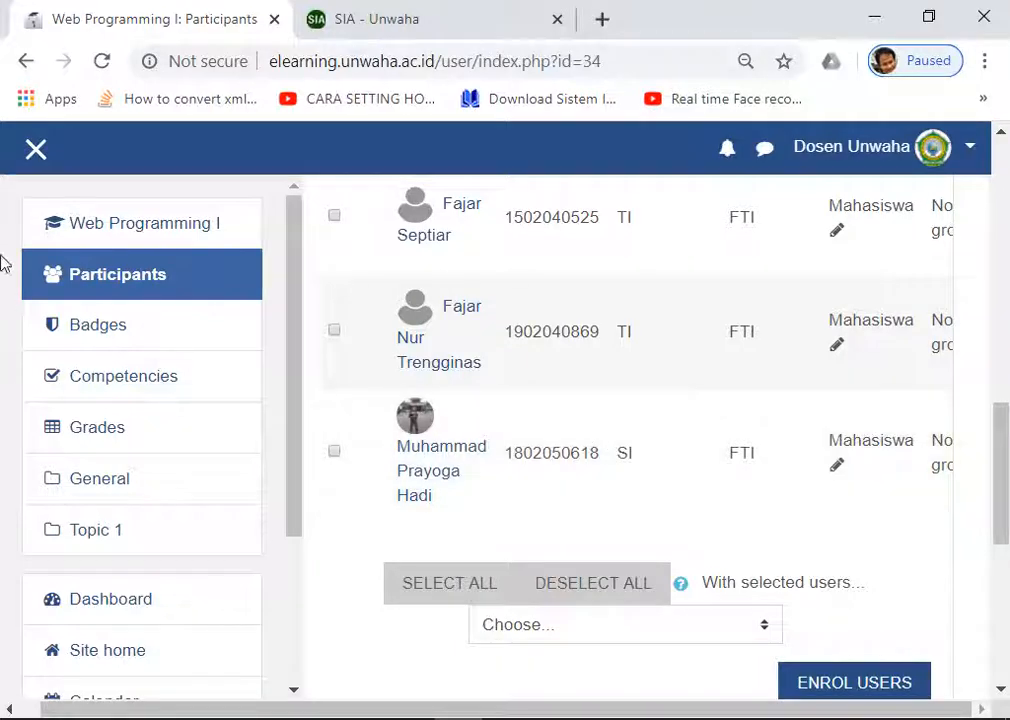
Step: Hide the side navigation drawer so each participant's Active status and action icons show
left_click(37, 151)
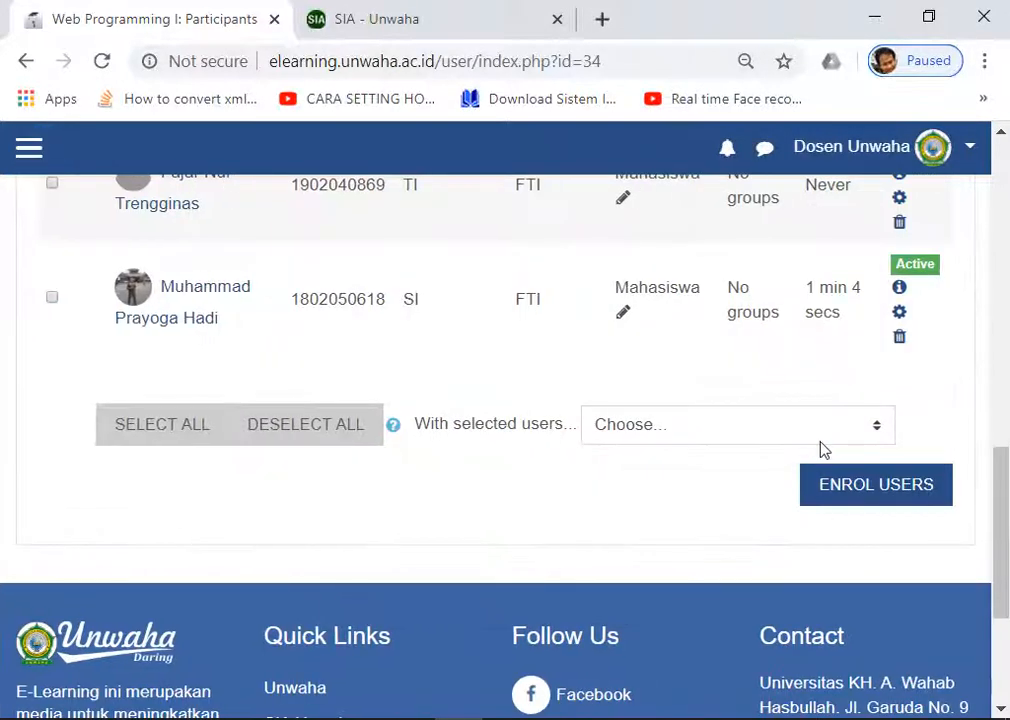
scroll(820, 446, "up", 1)
scroll(826, 432, "up", 1)
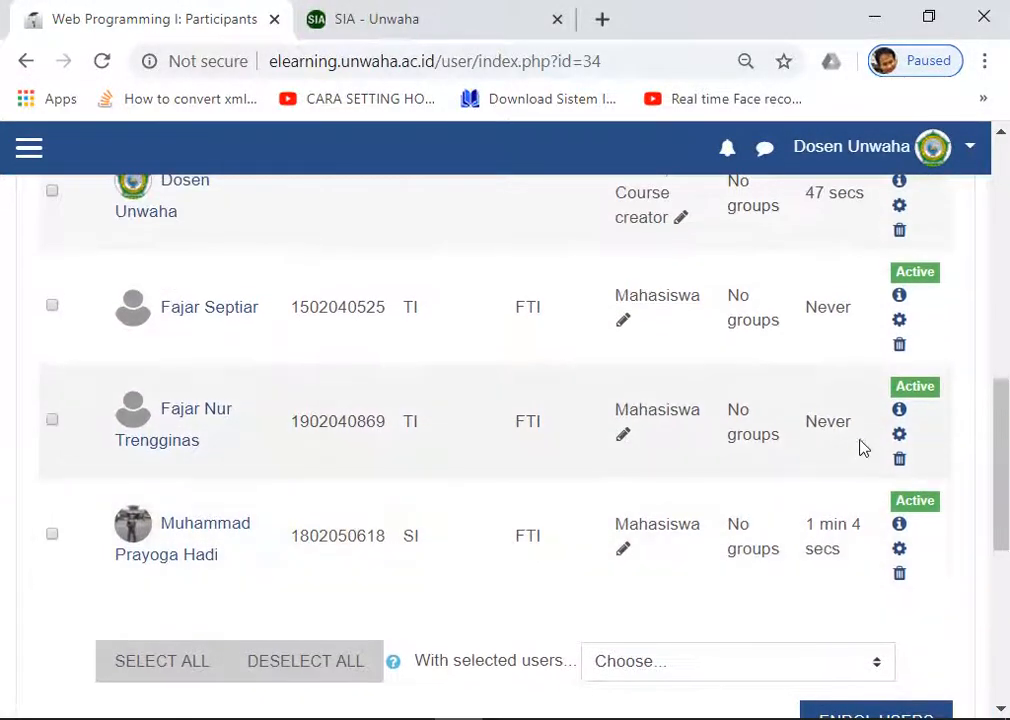
scroll(832, 307, "up", 1)
scroll(419, 388, "down", 1)
scroll(214, 525, "up", 1)
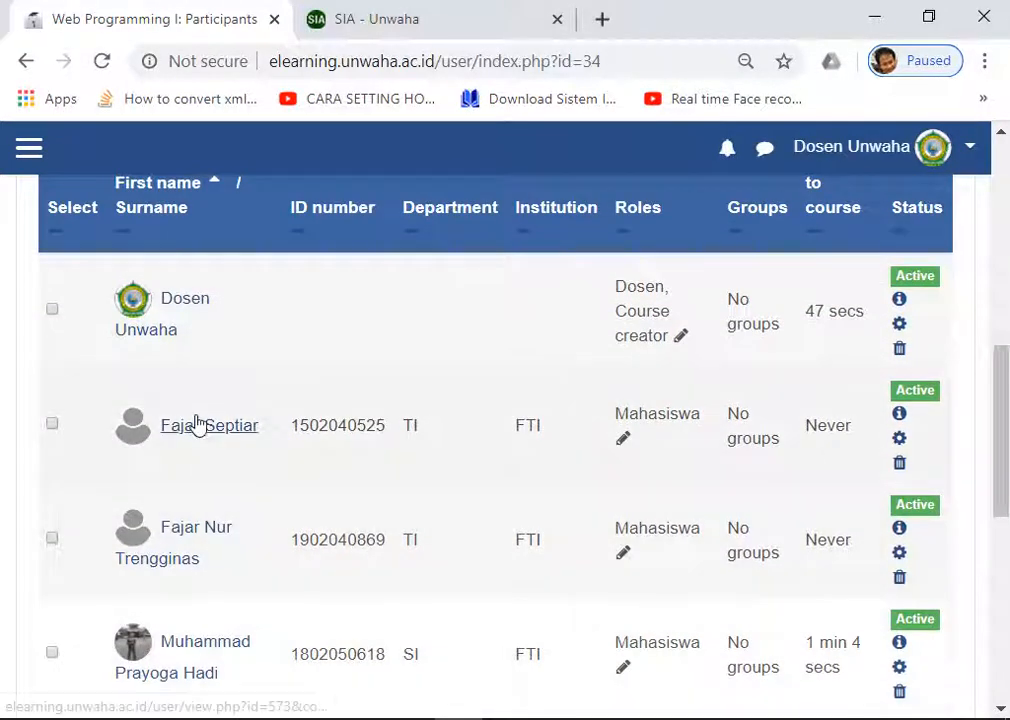
scroll(200, 462, "down", 1)
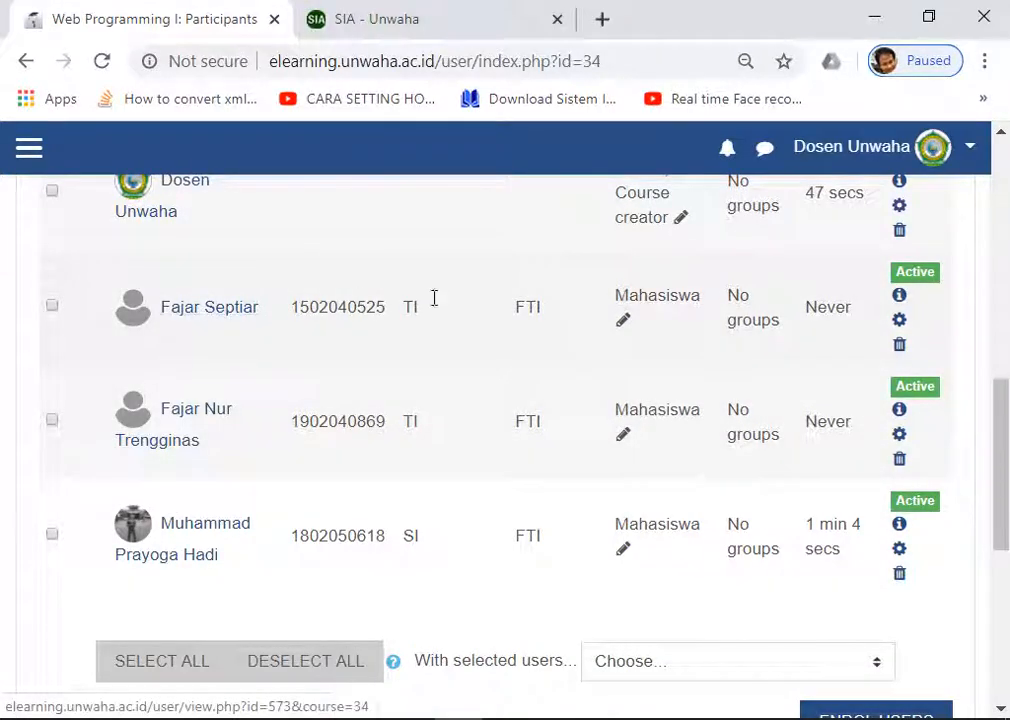
Step: Unenrol the manually enrolled first student and confirm the course now lists 3 participants
left_click(899, 345)
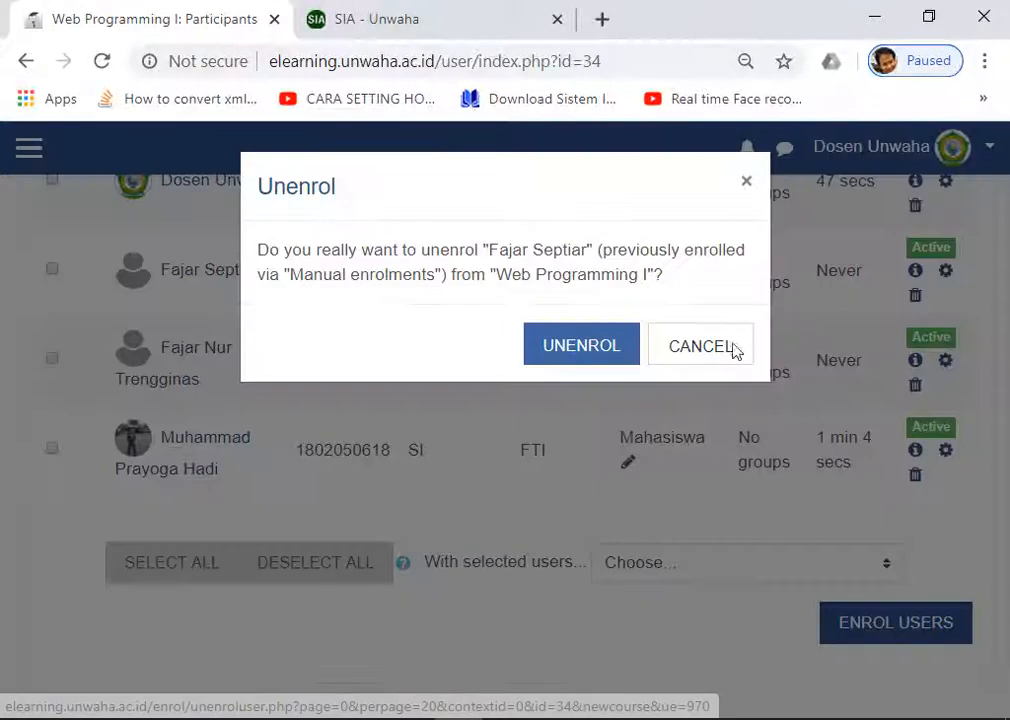
left_click(583, 353)
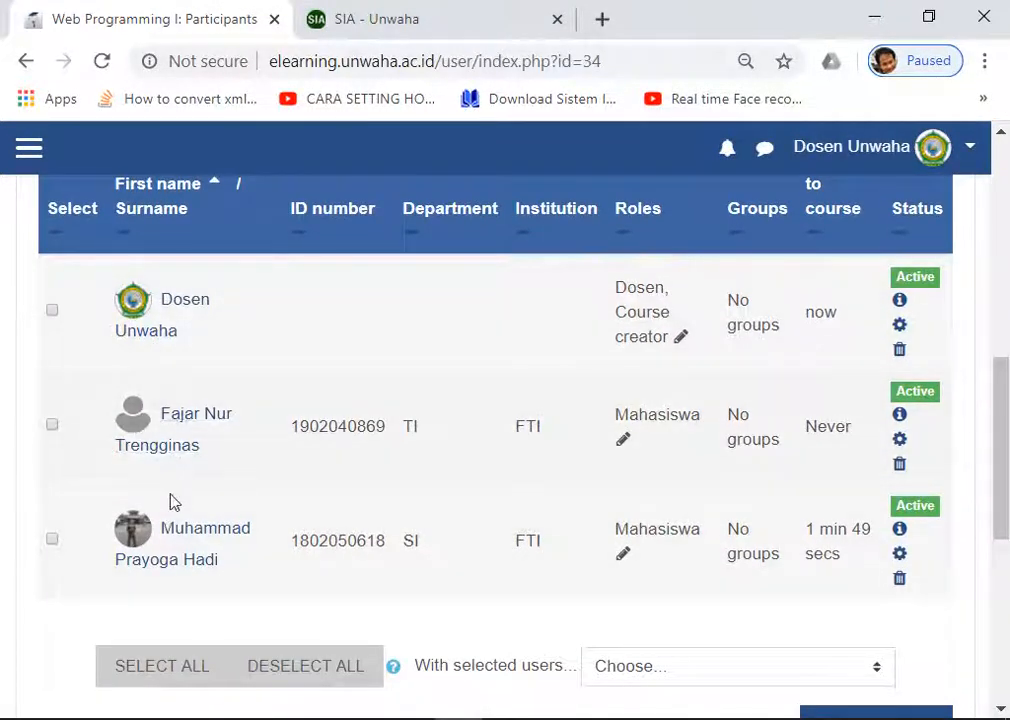
scroll(867, 332, "up", 6)
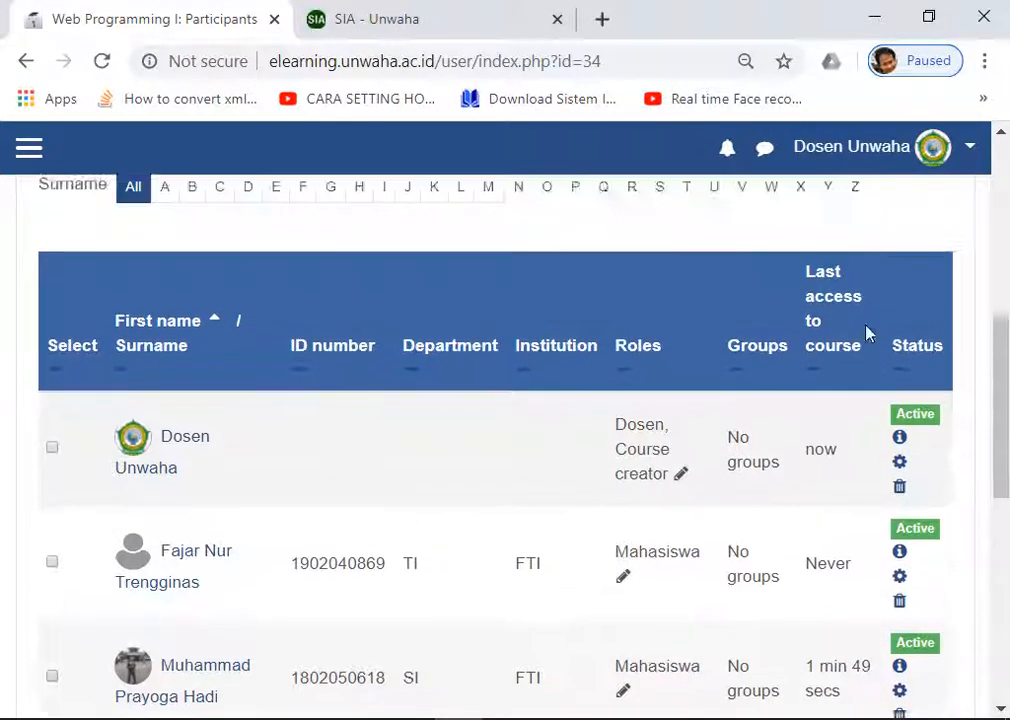
scroll(867, 346, "up", 1)
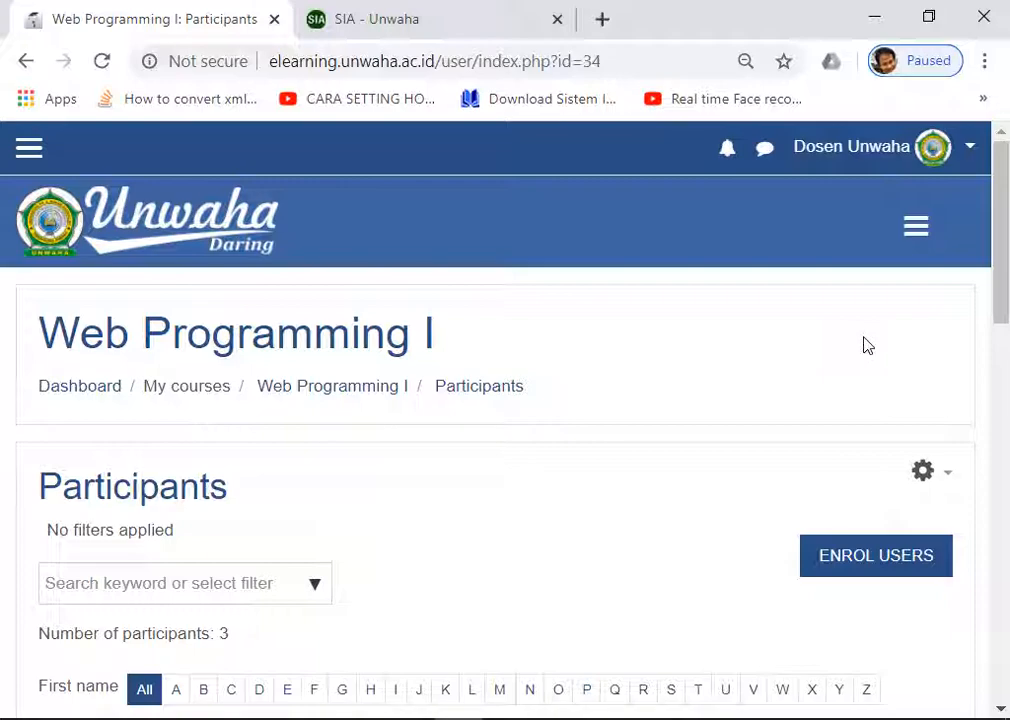
scroll(706, 397, "down", 6)
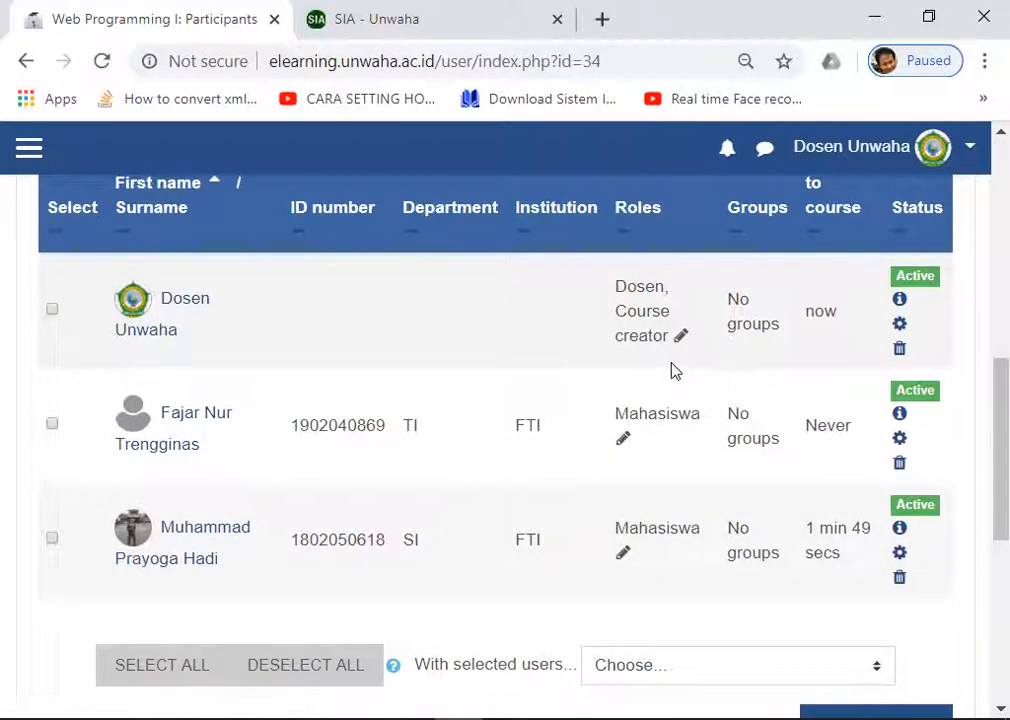
scroll(650, 376, "up", 3)
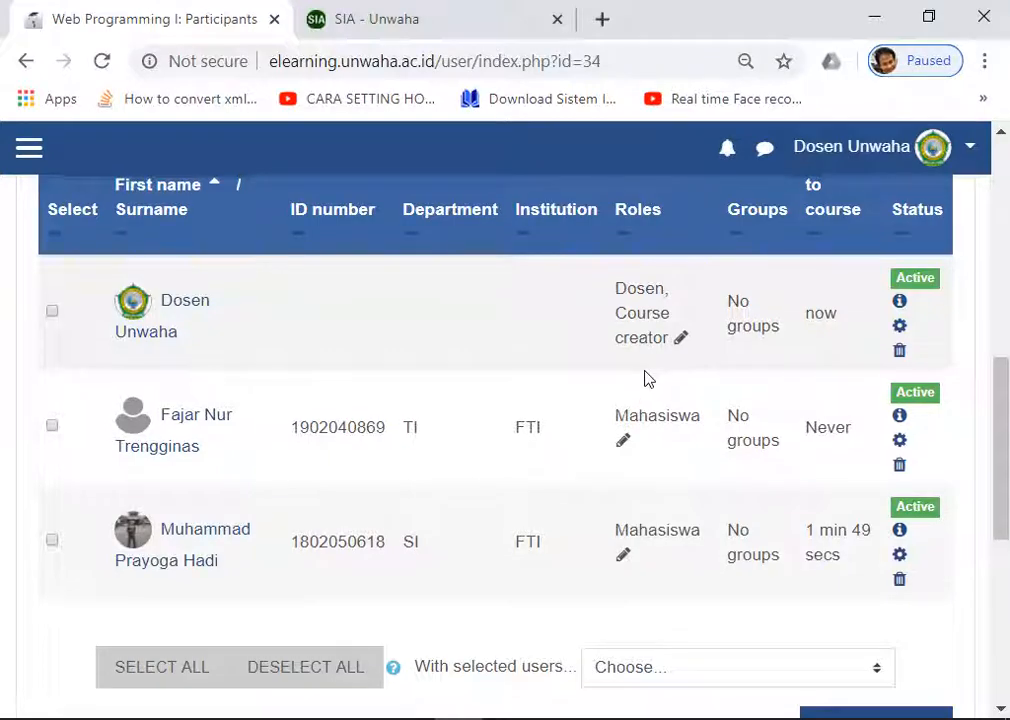
scroll(646, 381, "up", 4)
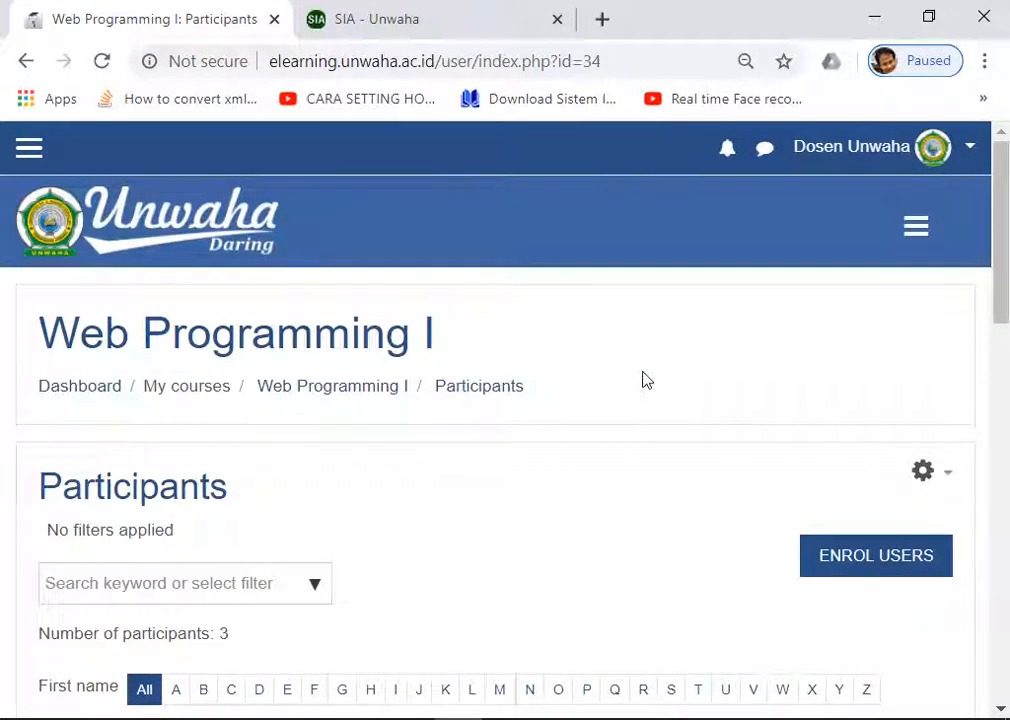